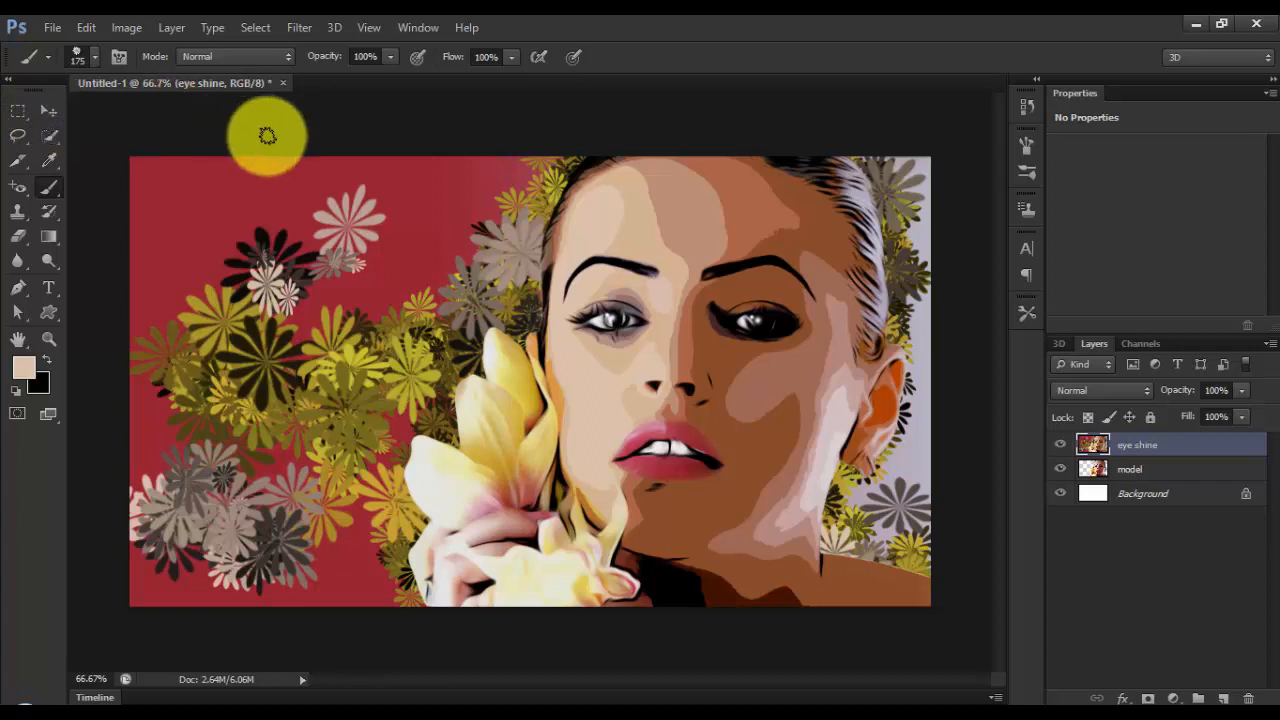
- Compare the finished artwork with the original model photo by temporarily hiding the eye shine layer
left_click(45, 107)
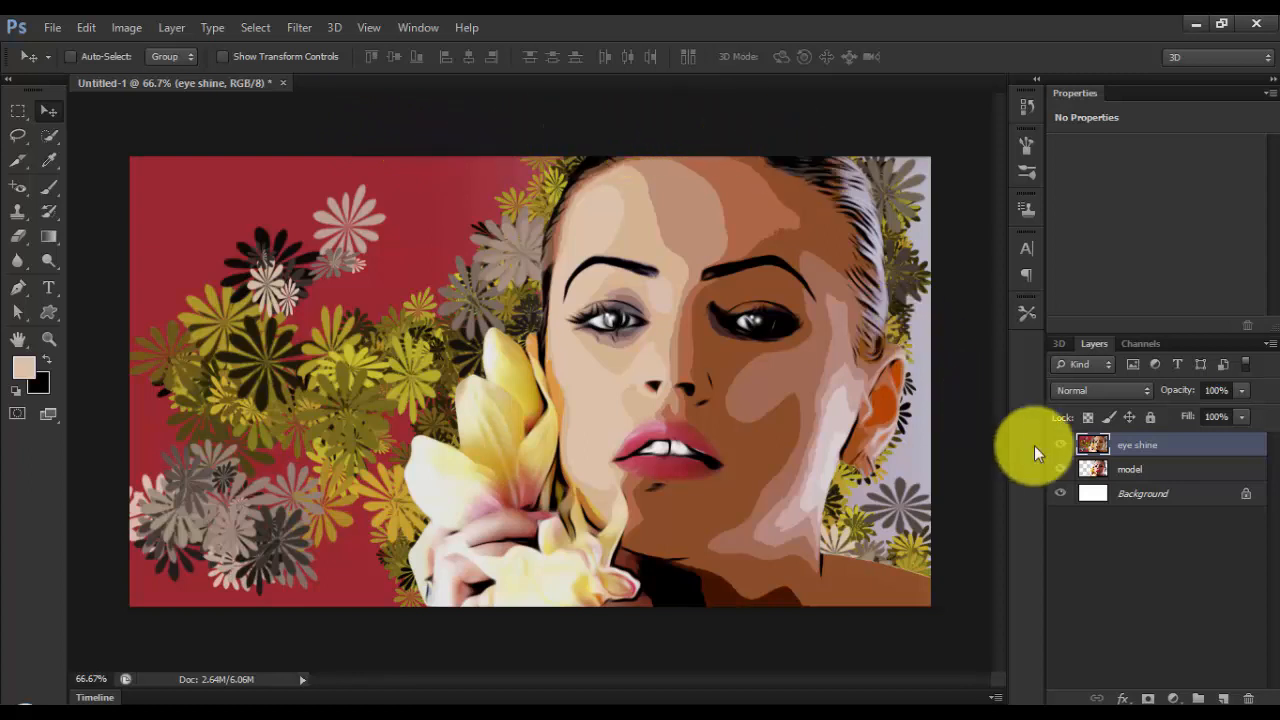
left_click(1063, 450)
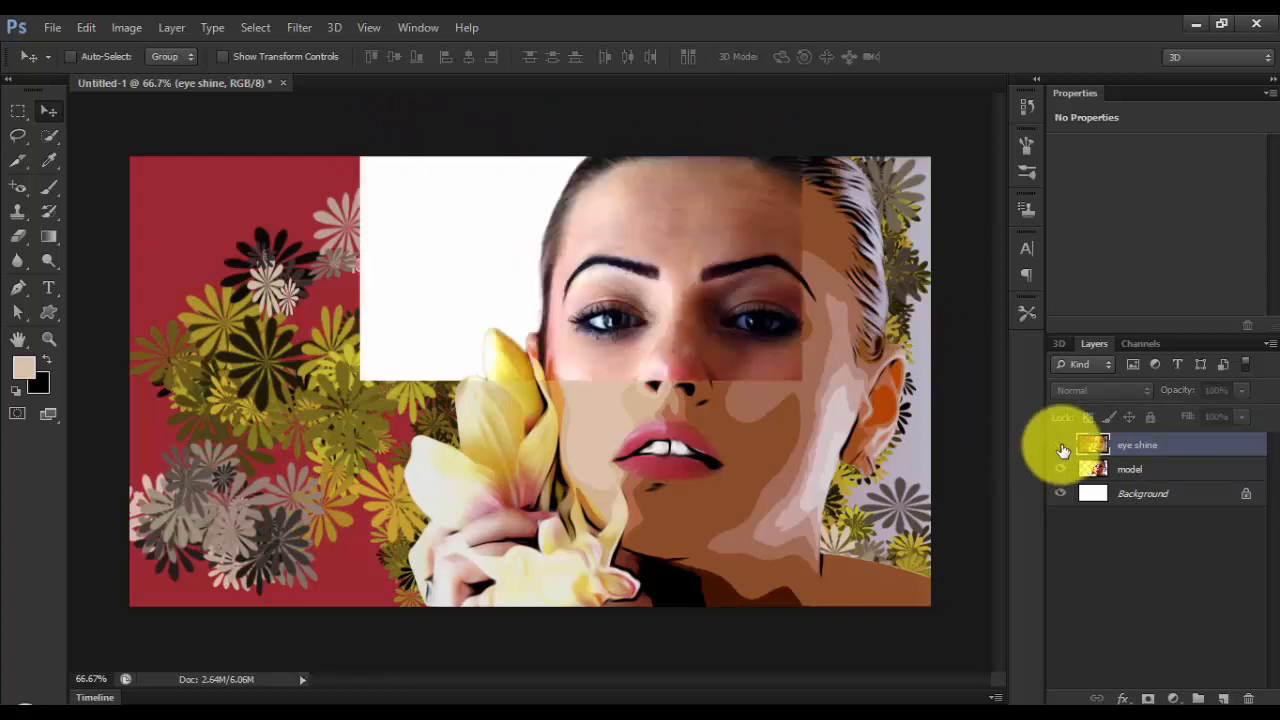
left_click(1135, 478)
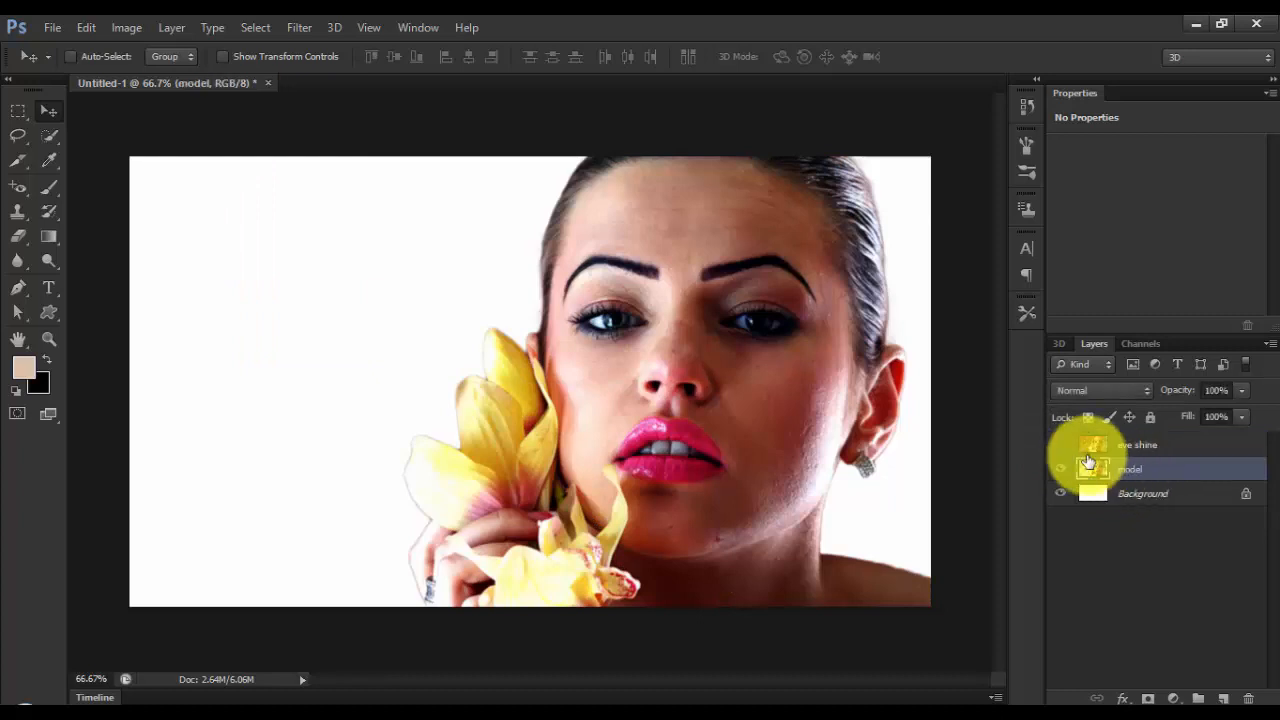
left_click(1061, 444)
left_click(1109, 450)
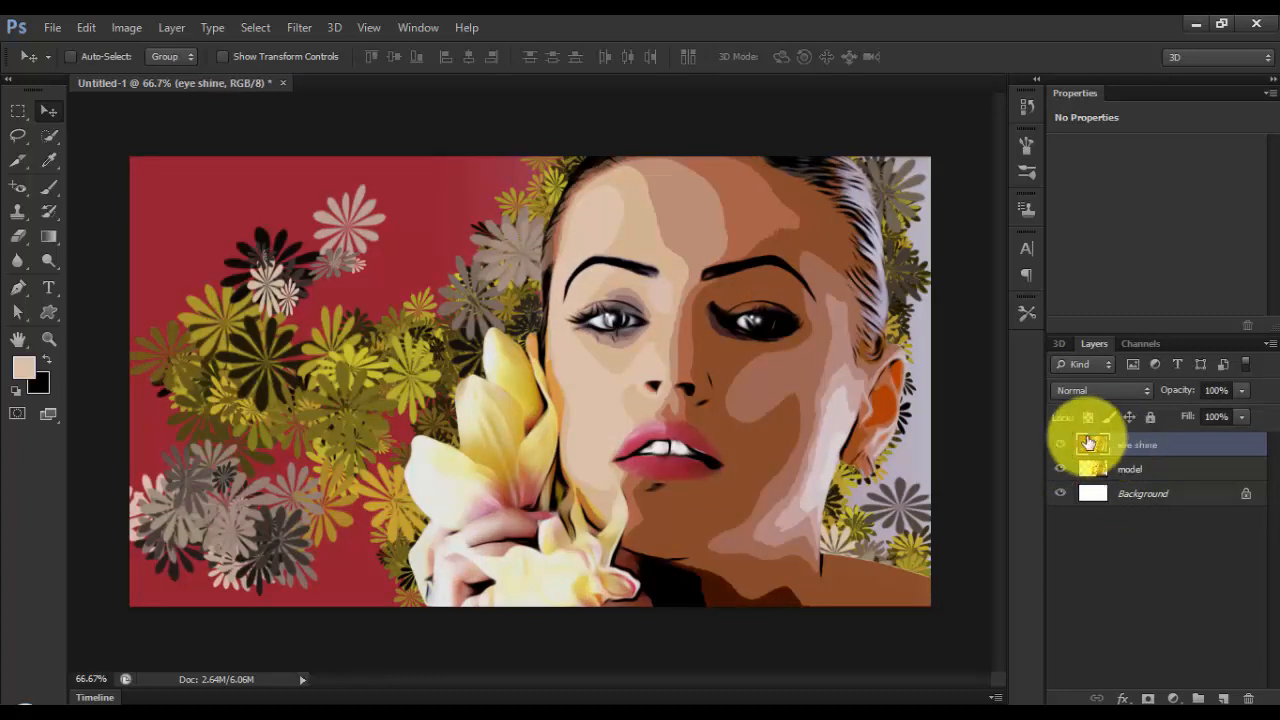
- Hide the eye shine layer and move the model layer above it in the stacking order
left_click(1063, 446)
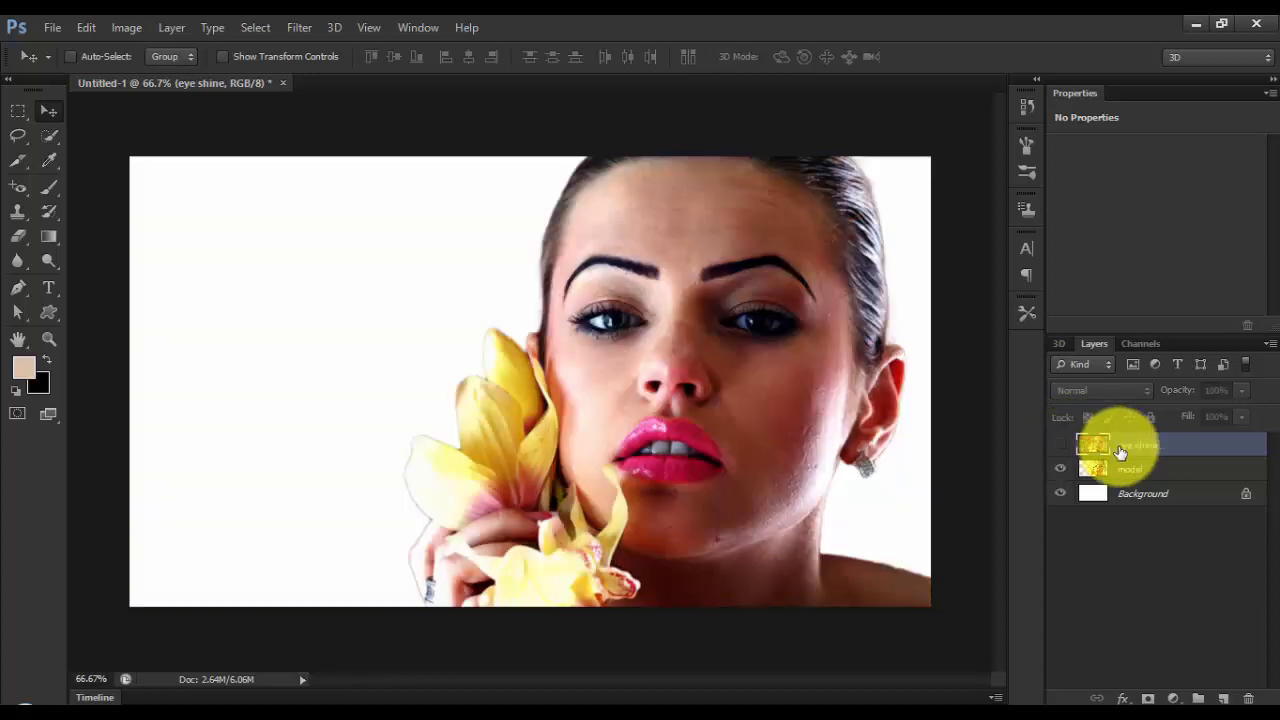
left_click(1091, 469)
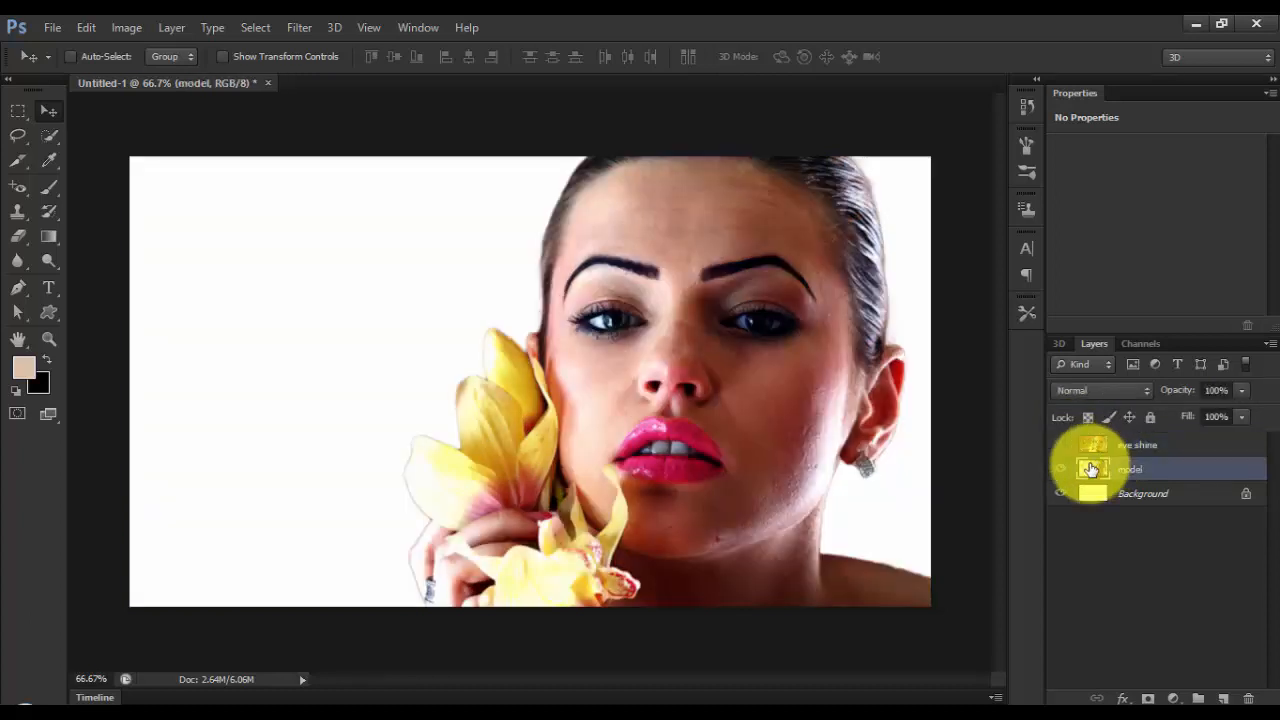
left_click_drag(1091, 469, 1090, 441)
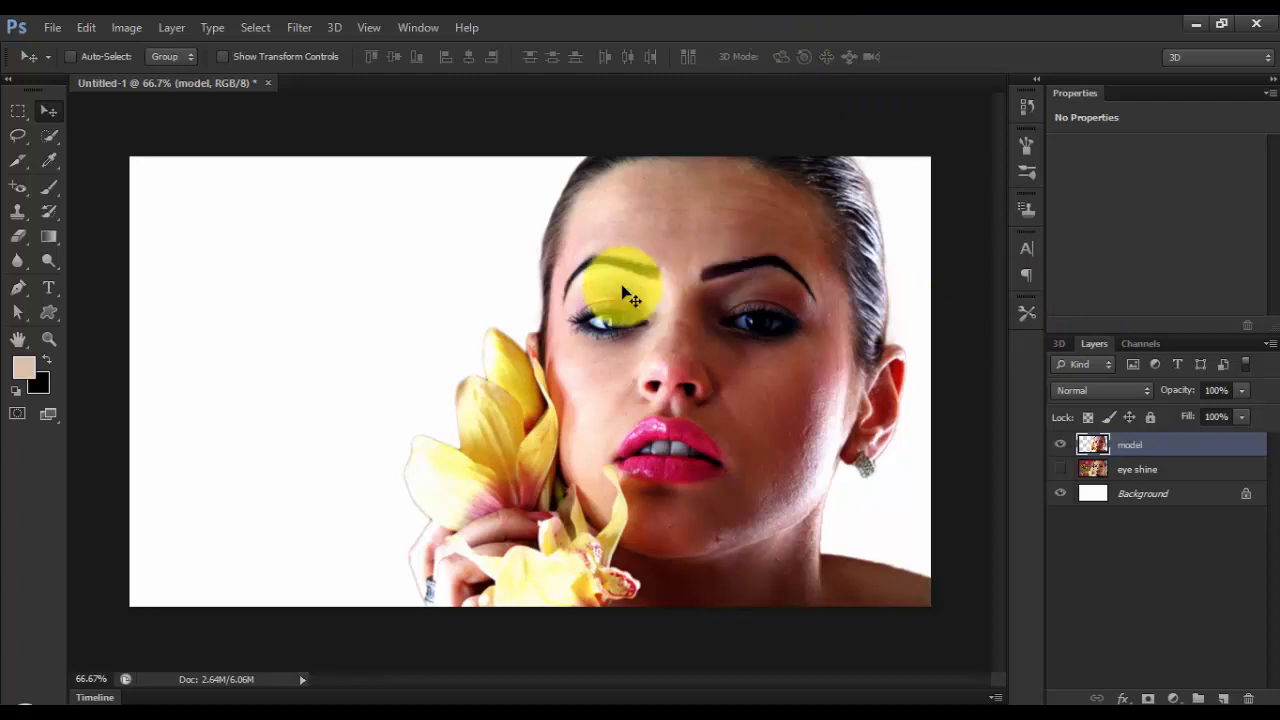
- Duplicate the model layer and rename the copy "line art"
scroll(622, 292, "up", 1)
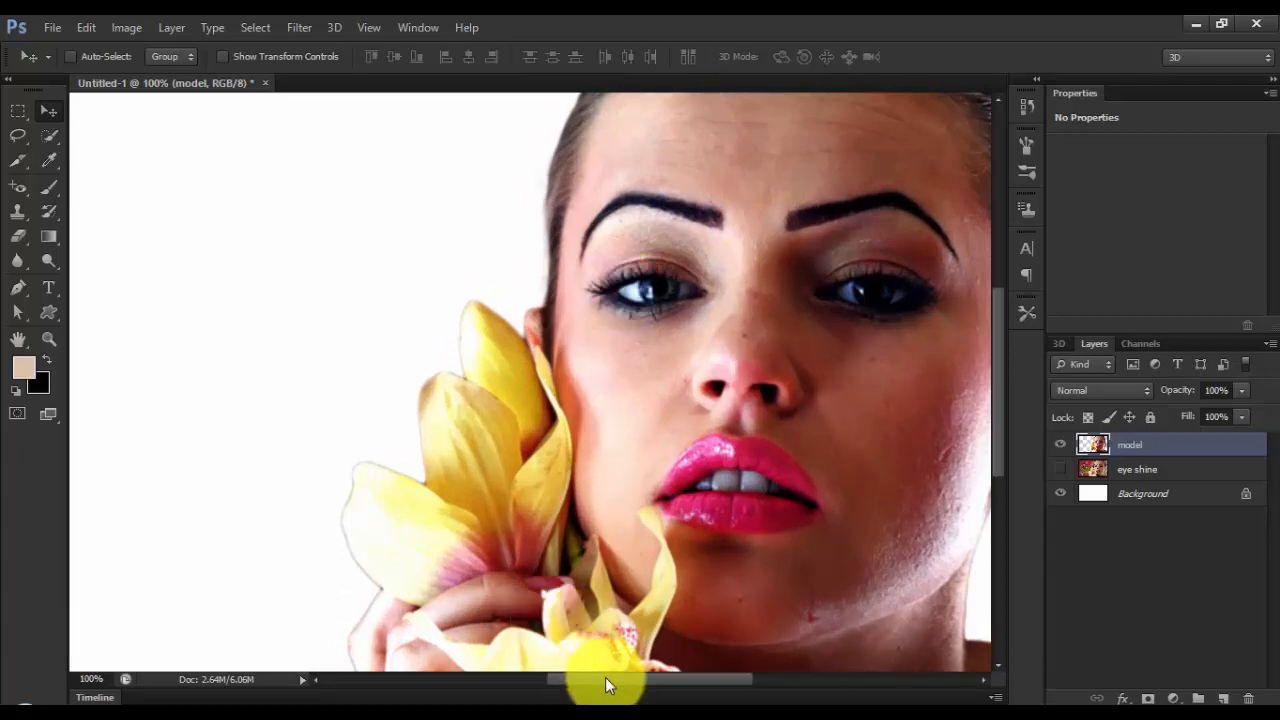
key("ctrl+minus")
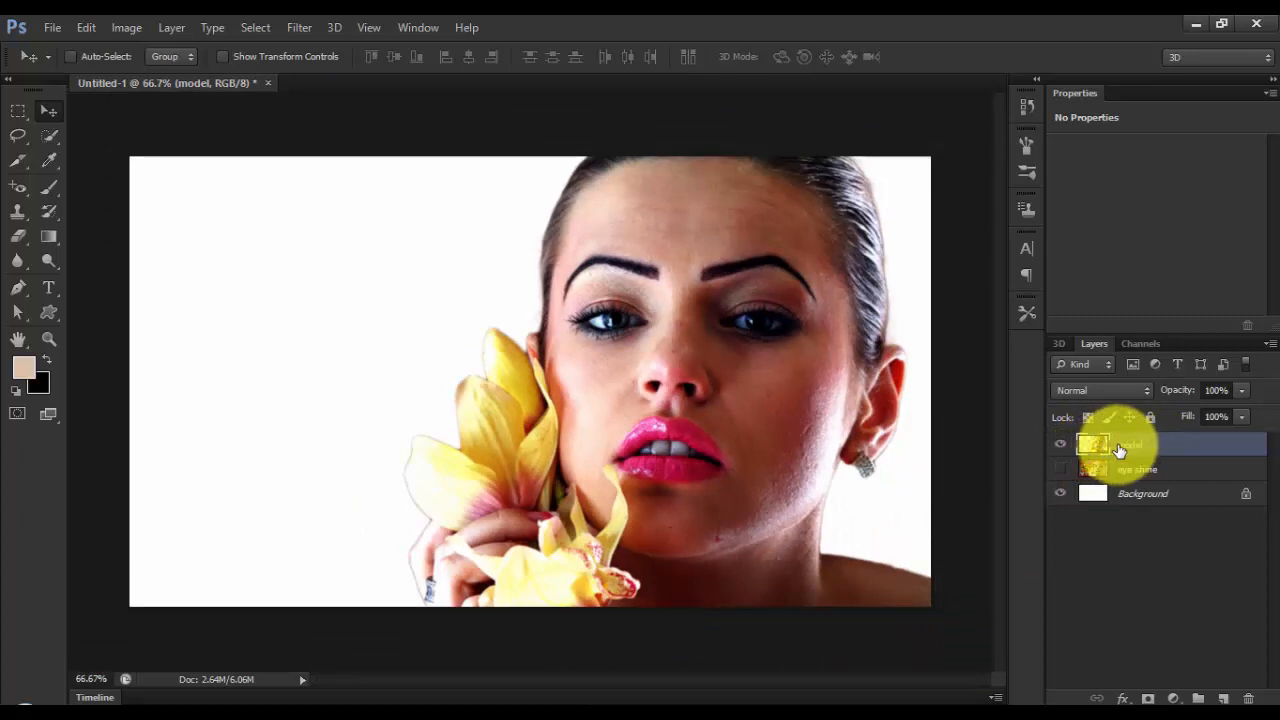
key("ctrl+j")
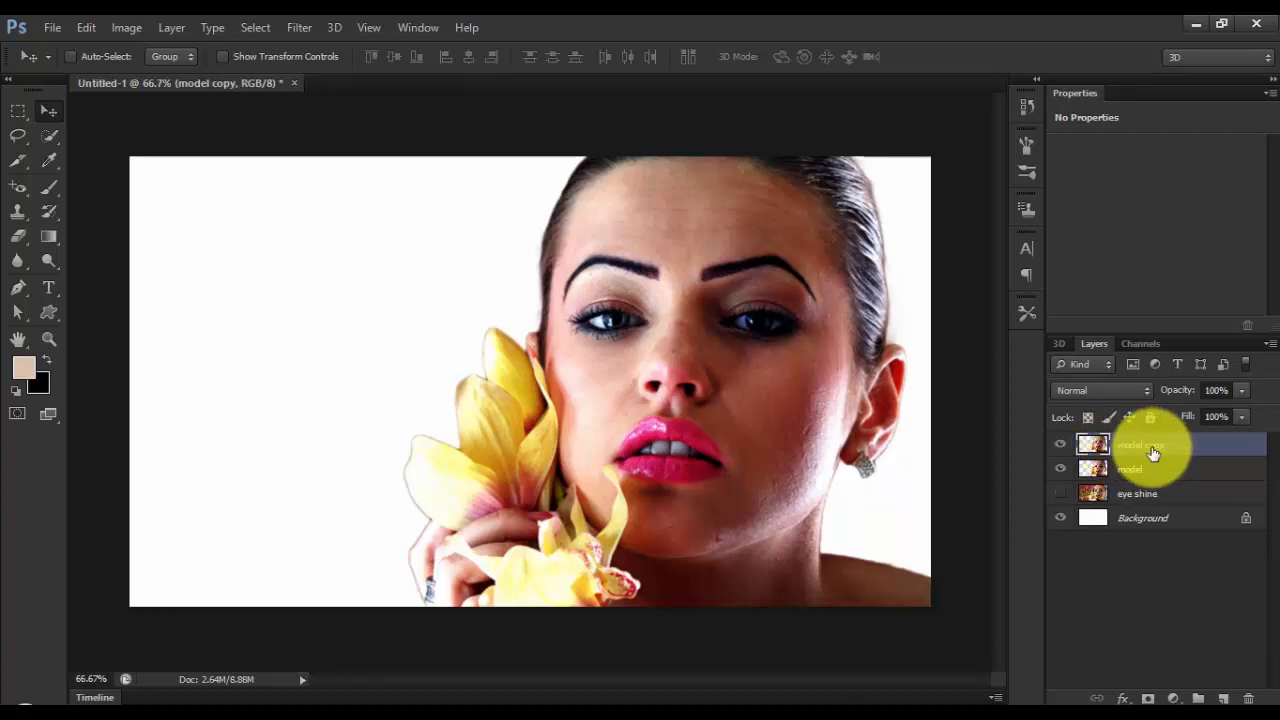
double_click(1150, 446)
type("line art")
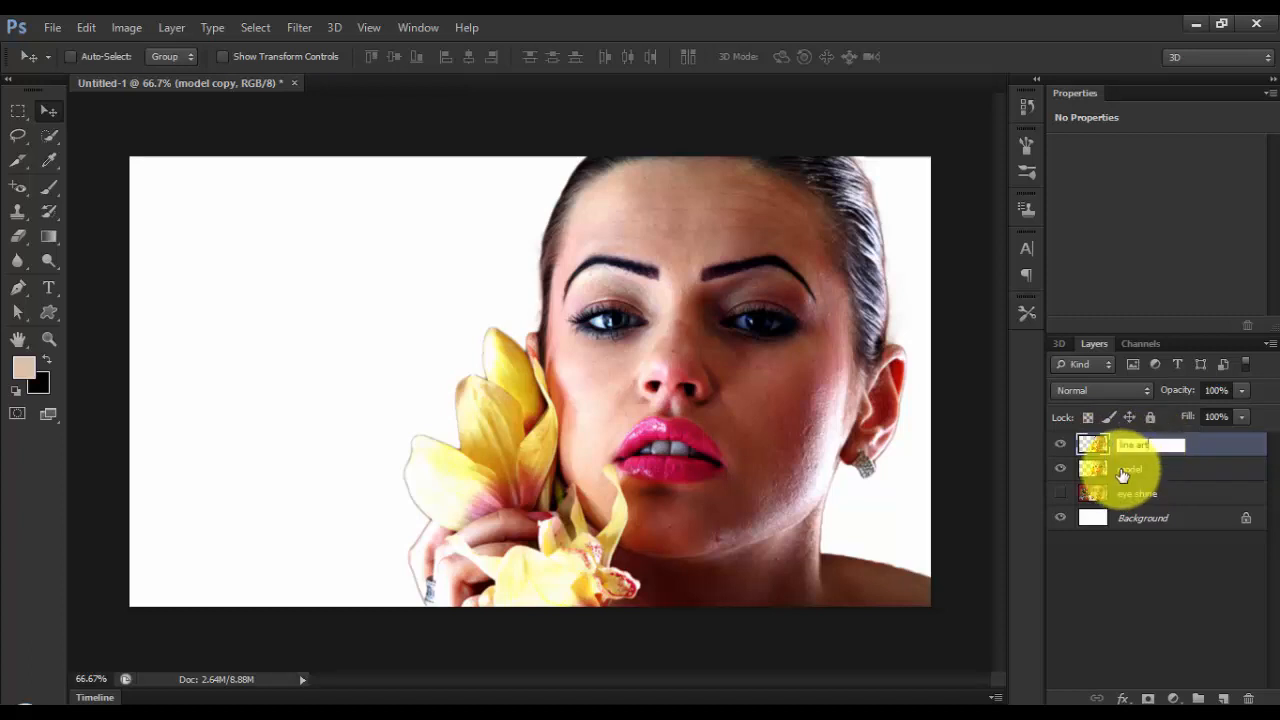
- Duplicate the model layer again and rename this copy "brured"
left_click(1122, 474)
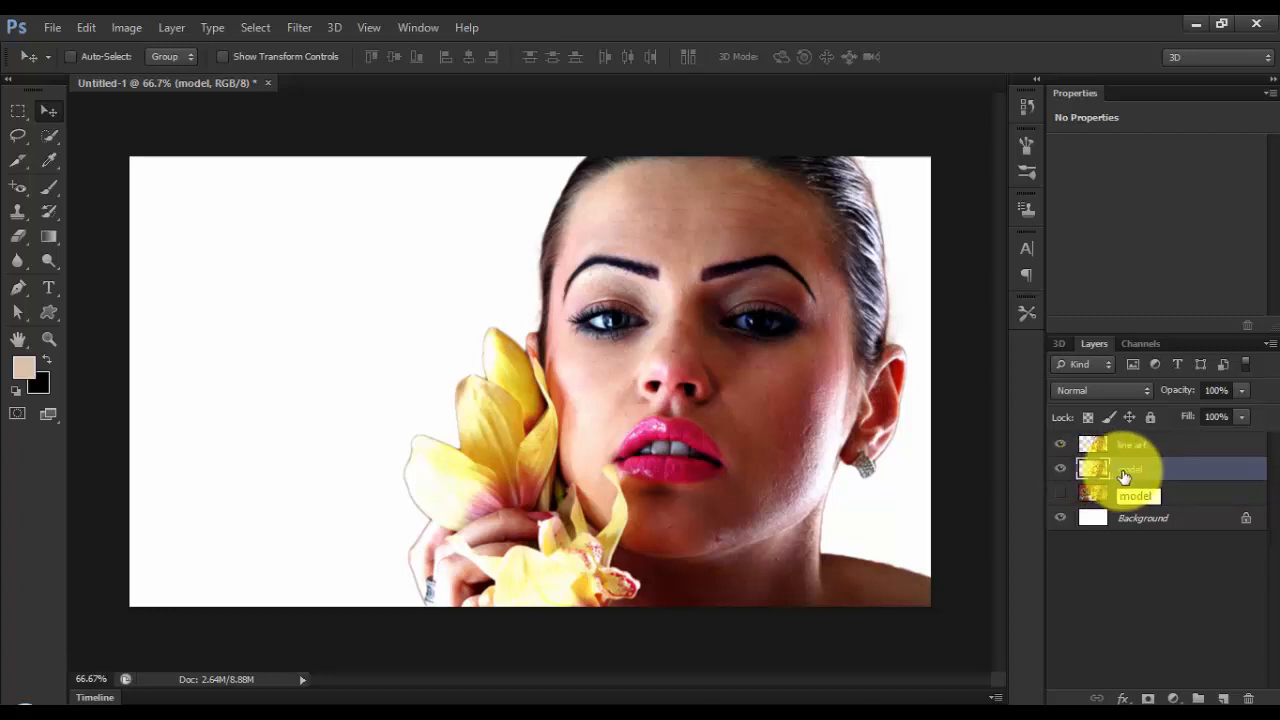
key("ctrl+j")
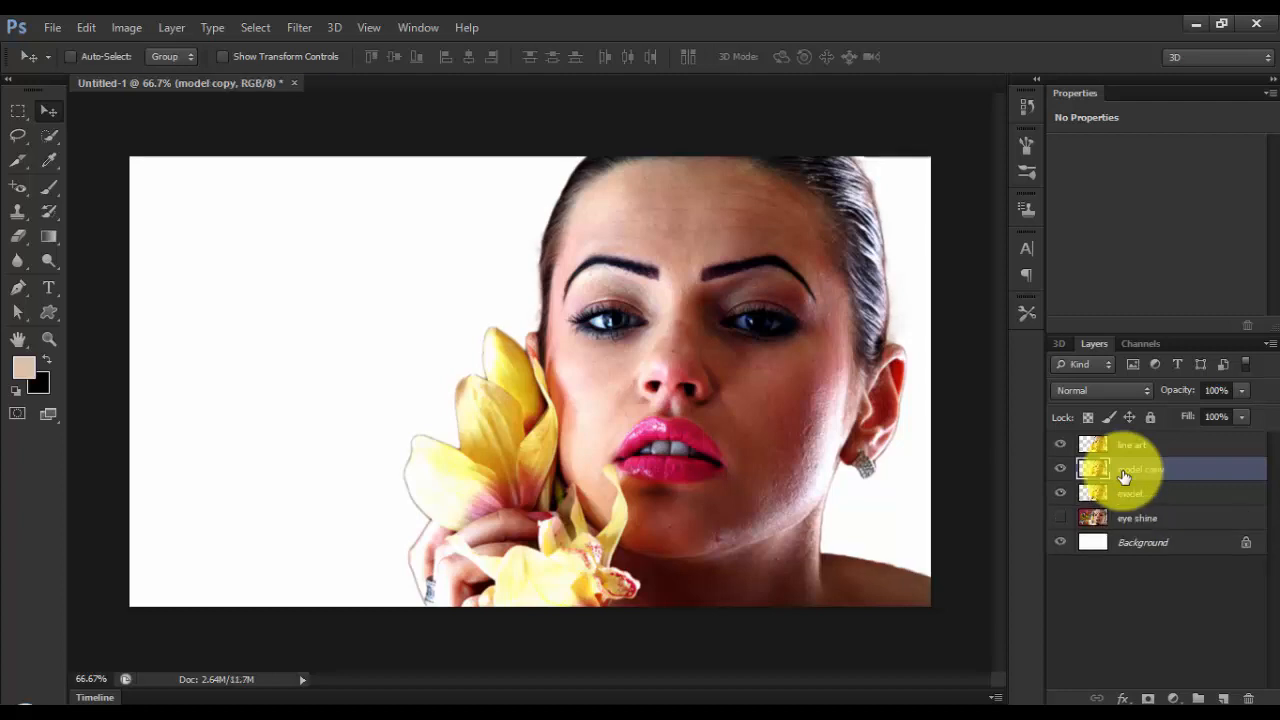
double_click(1136, 472)
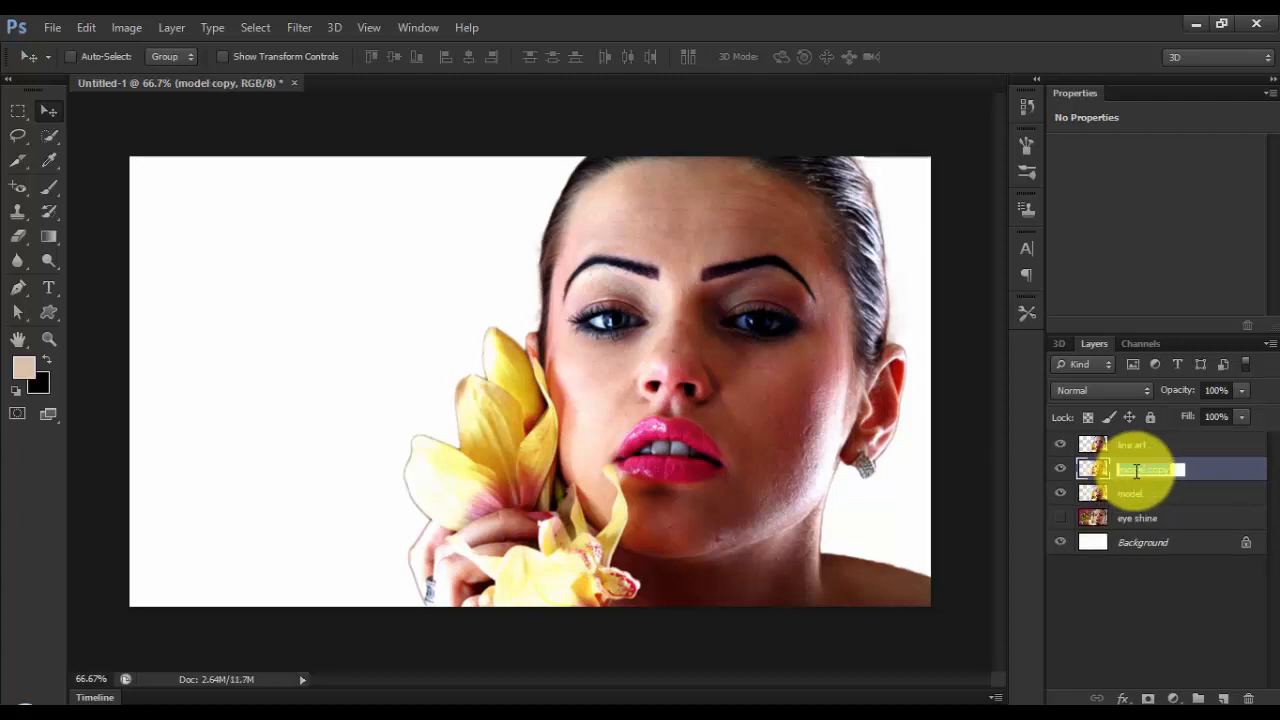
type("B")
type("rushe")
type("d")
key("Return")
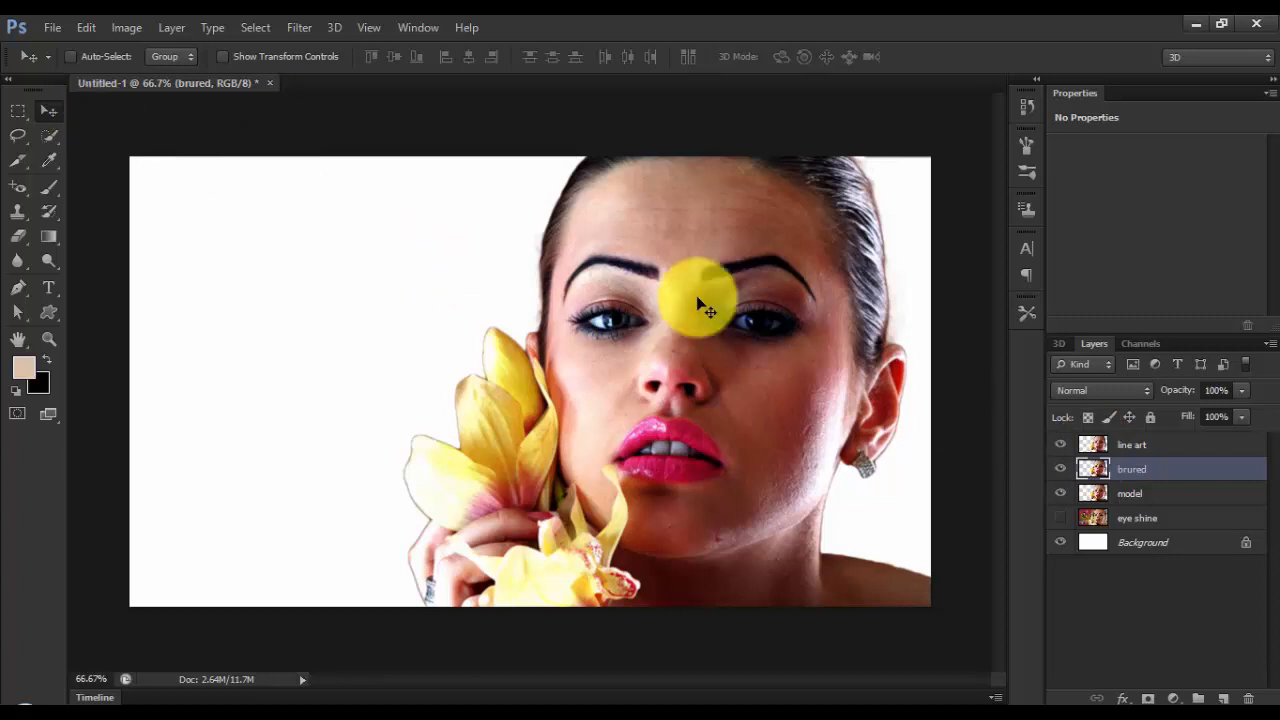
- Apply a Surface Blur to the line art layer with a radius of 13 pixels and a threshold of 20 levels
left_click(1149, 447)
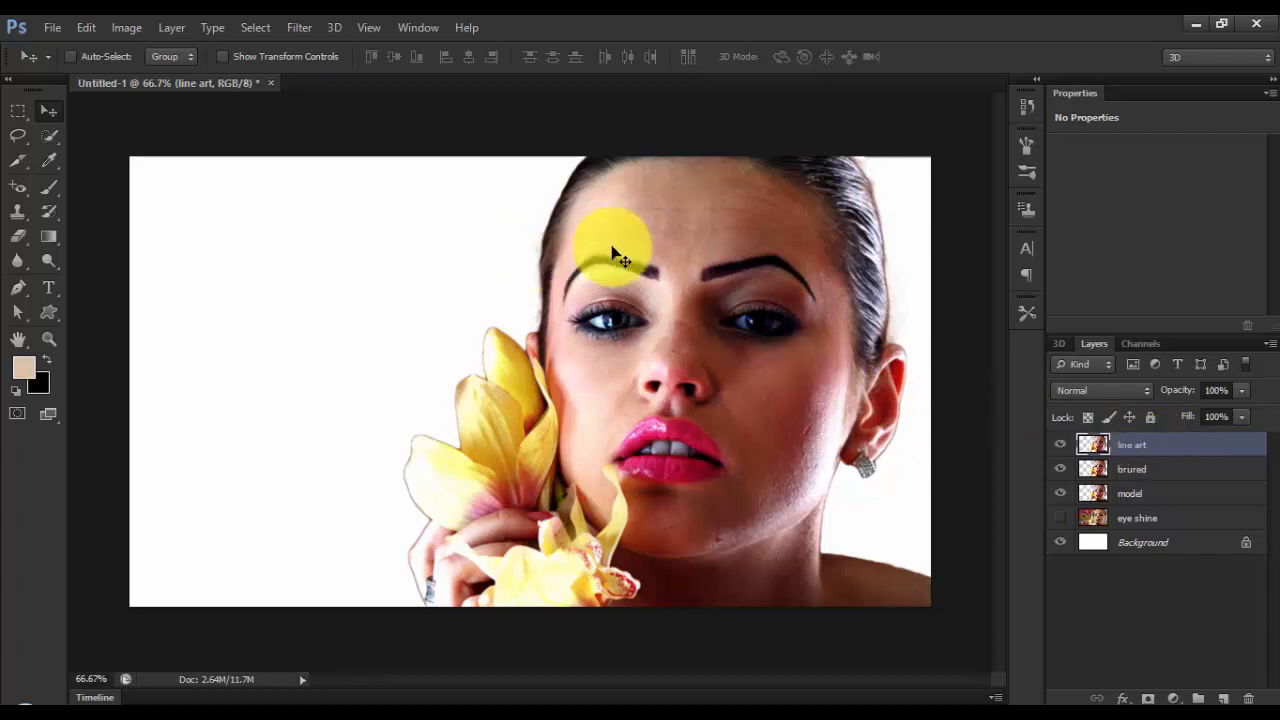
key("ctrl+plus")
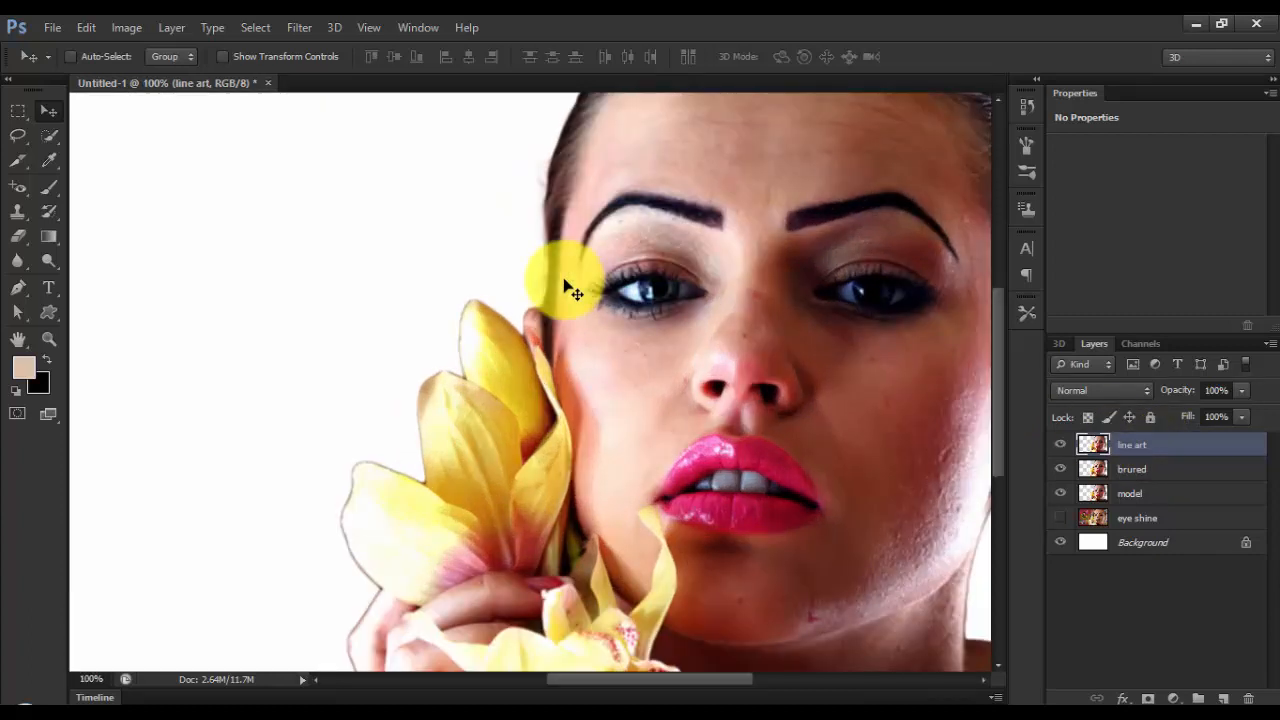
left_click_drag(672, 680, 714, 646)
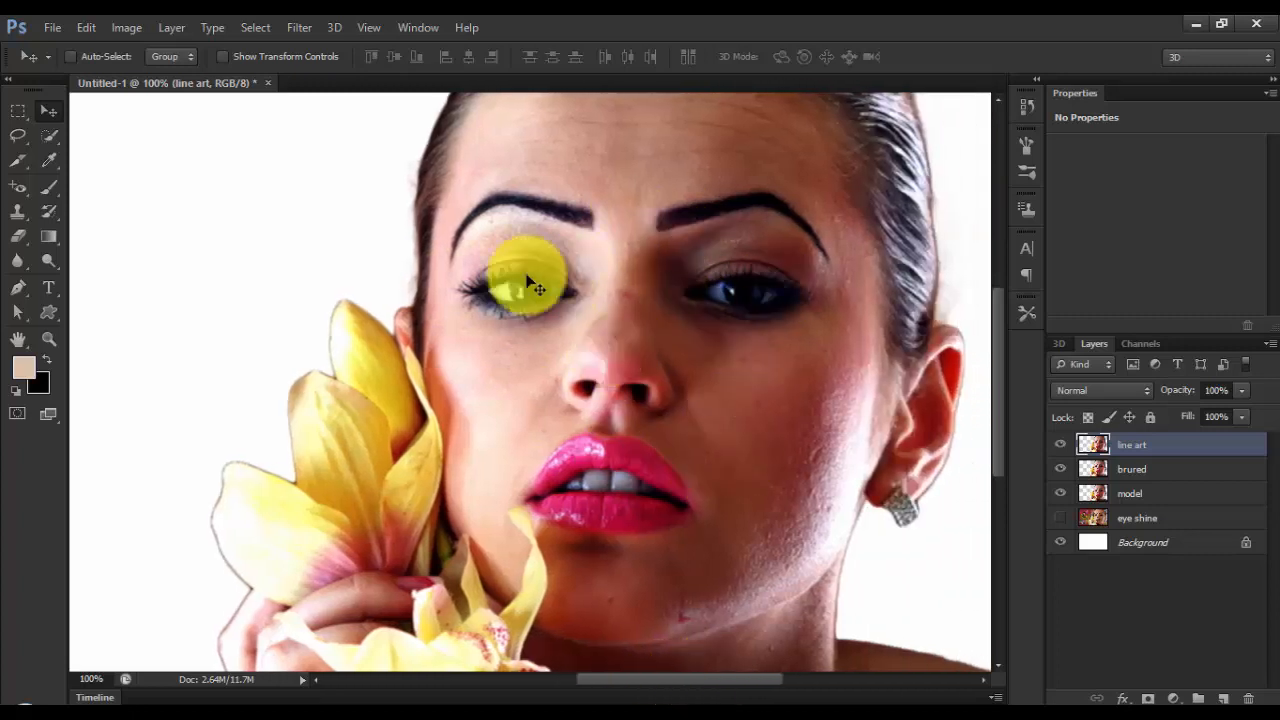
left_click(298, 27)
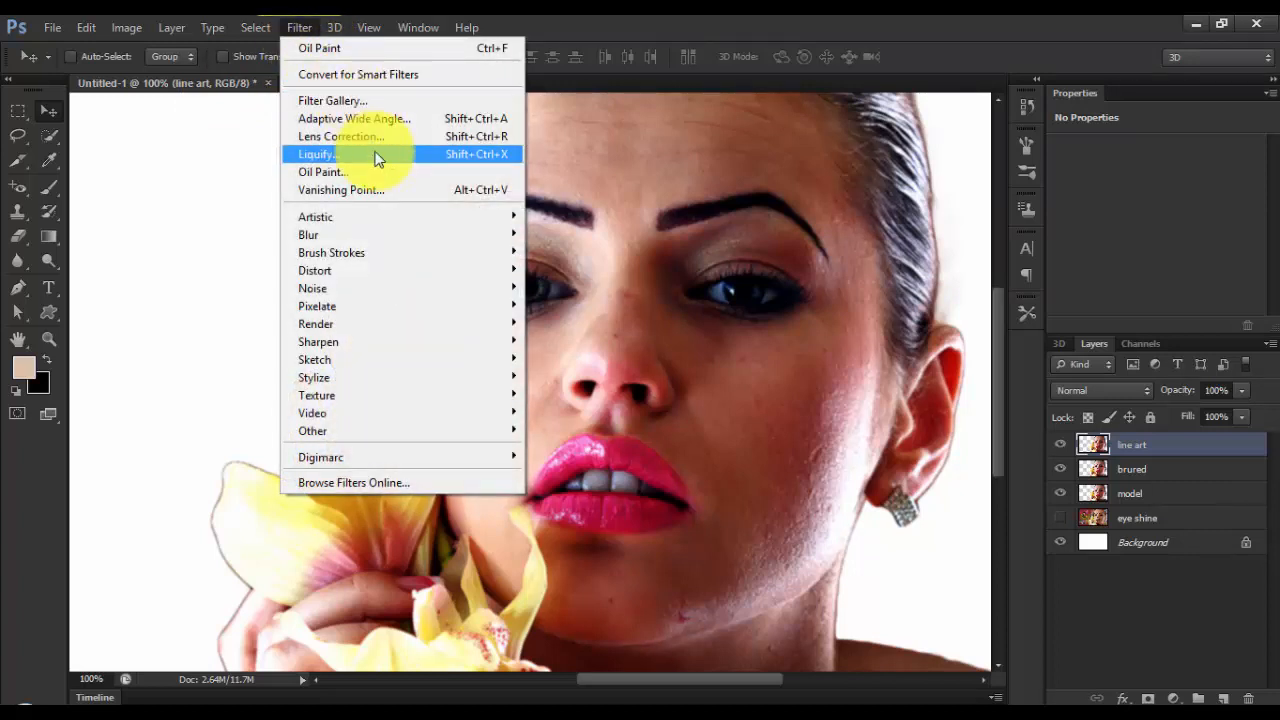
mouse_move(431, 272)
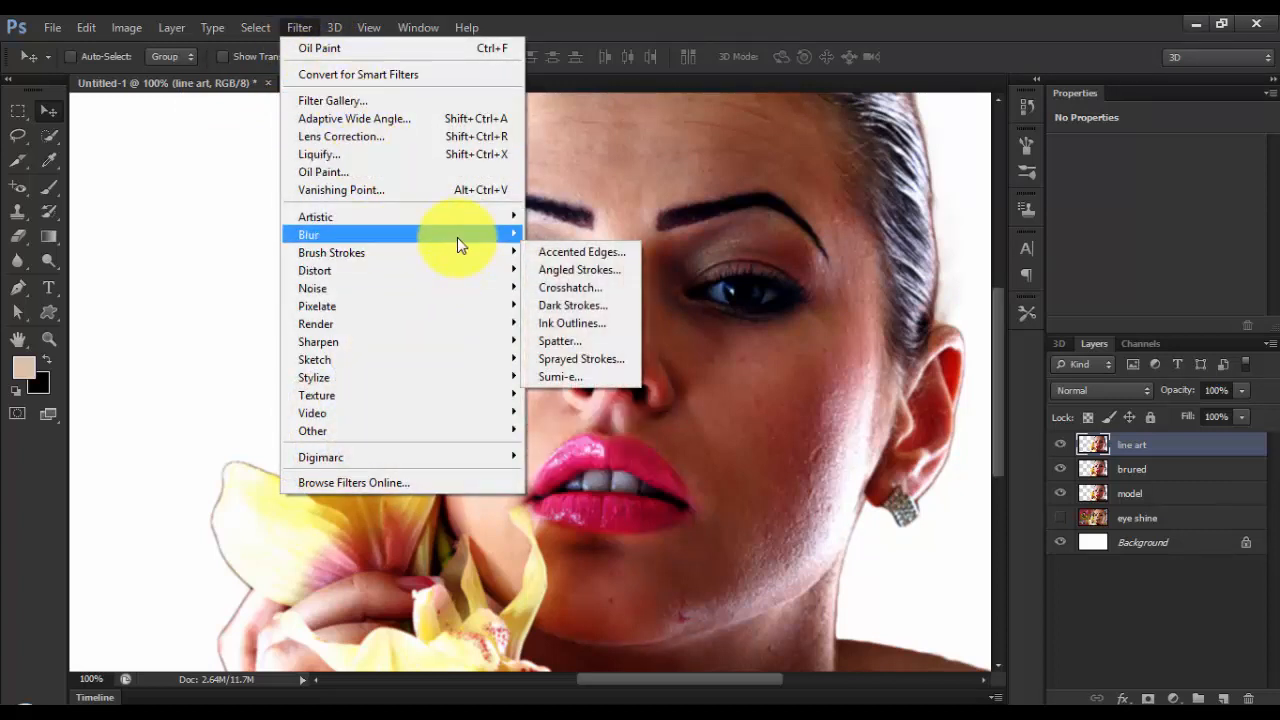
mouse_move(457, 236)
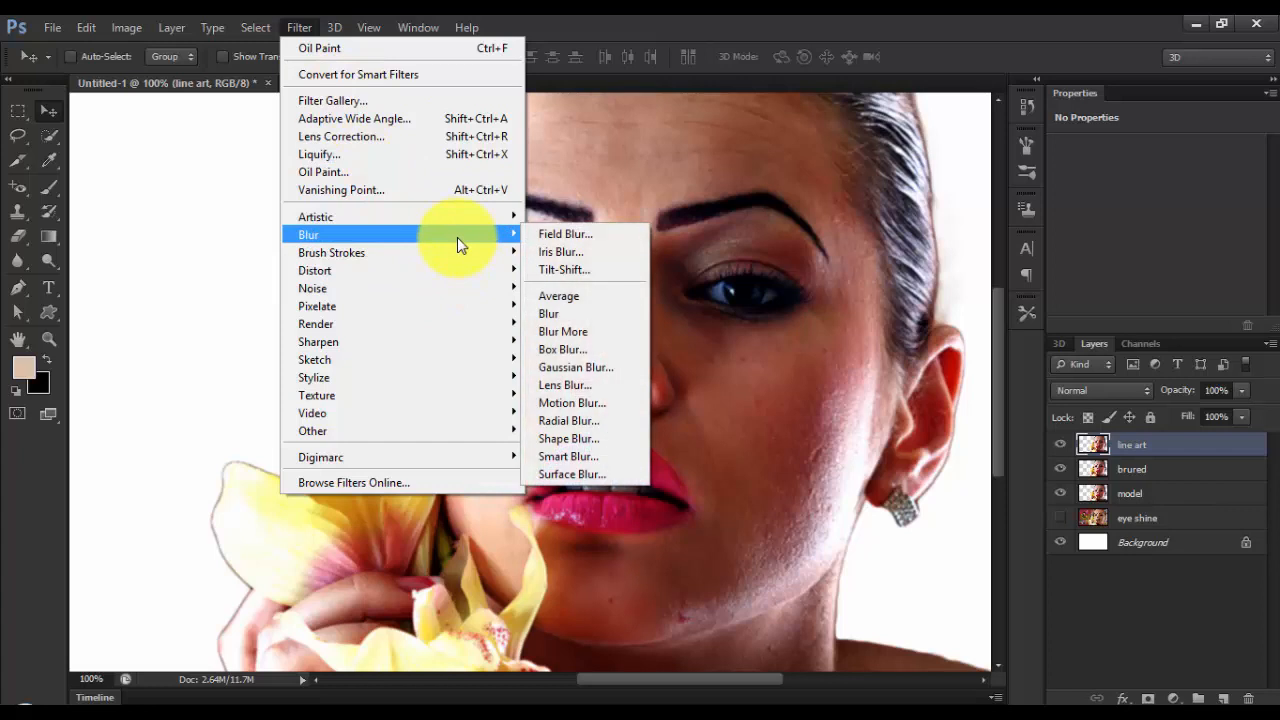
left_click(592, 471)
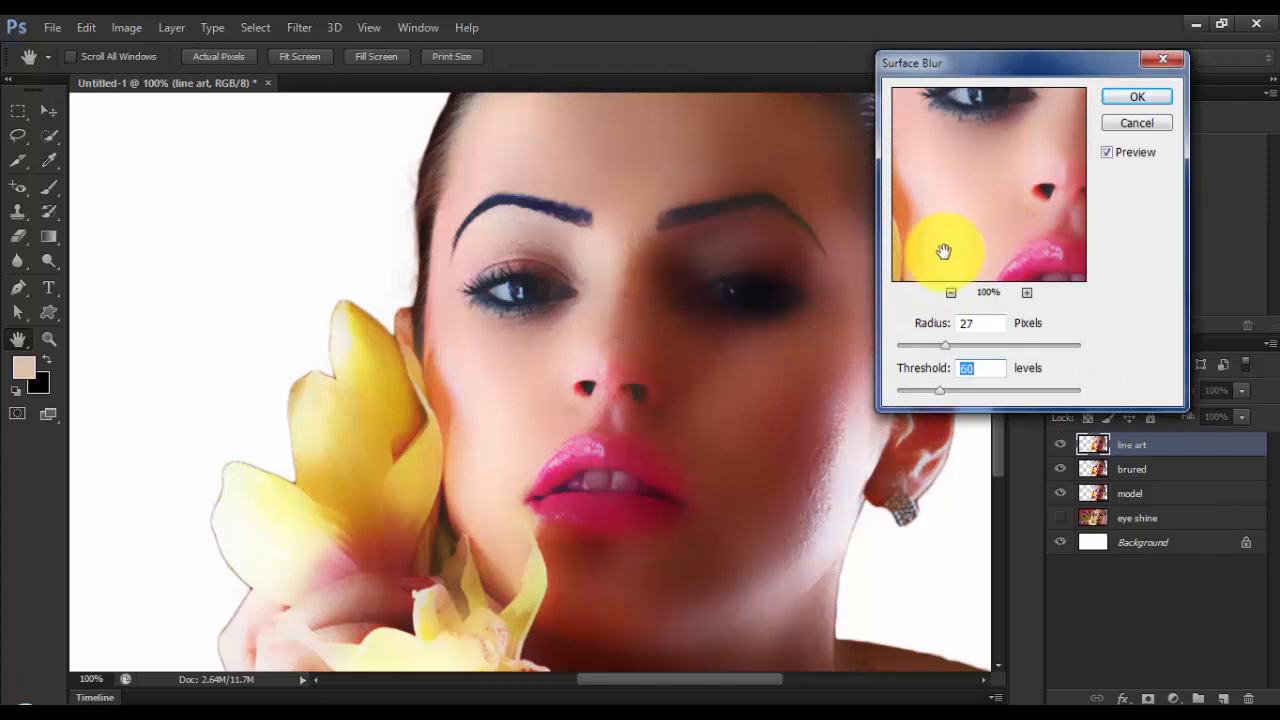
left_click_drag(943, 345, 921, 352)
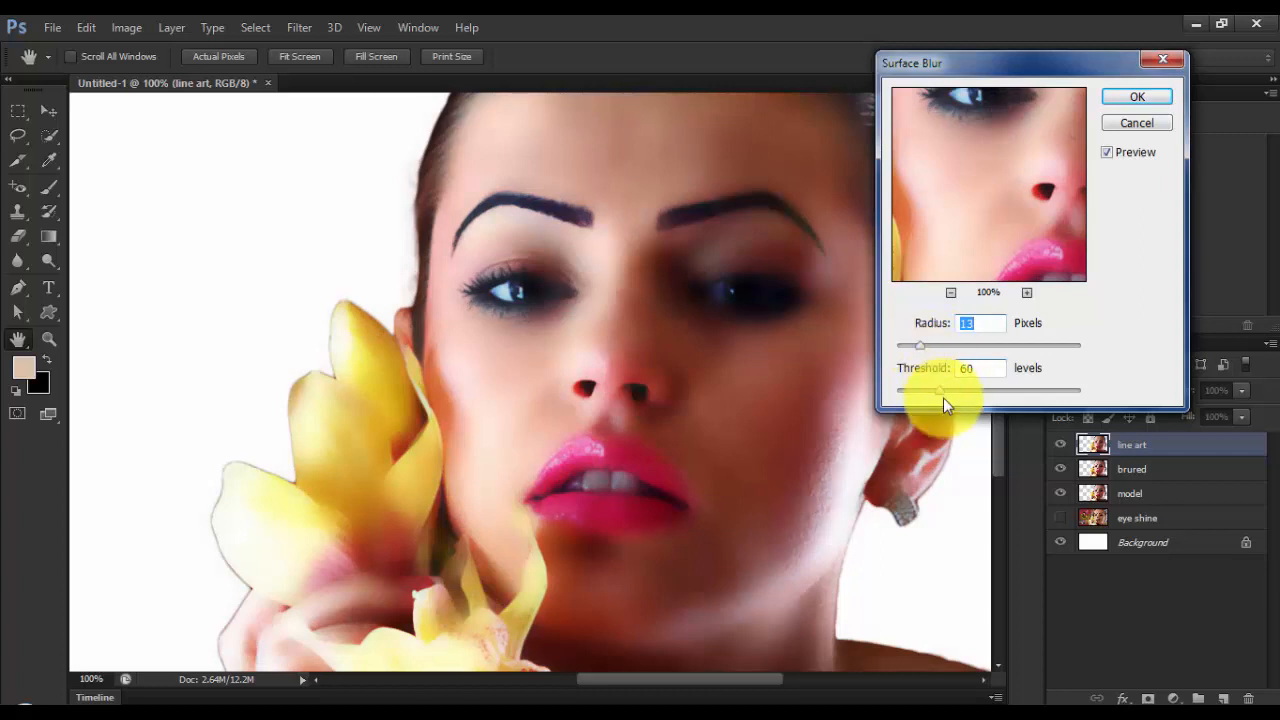
left_click_drag(942, 395, 913, 392)
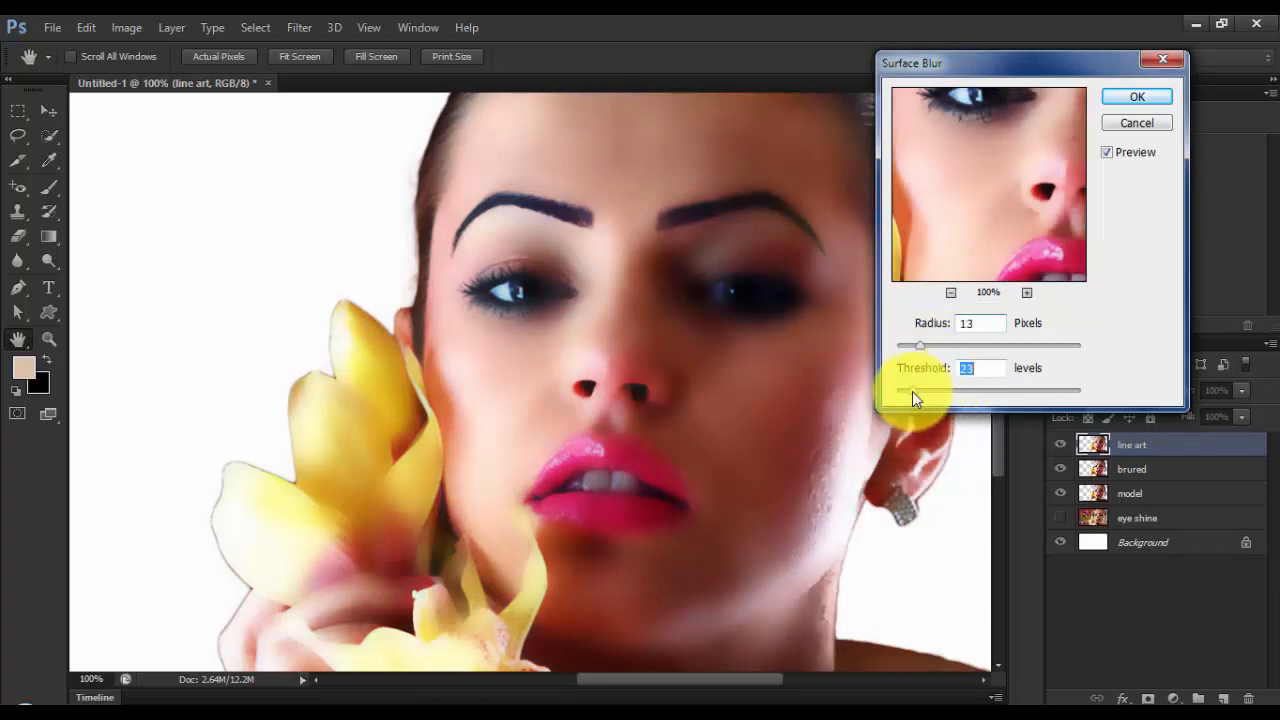
type("20")
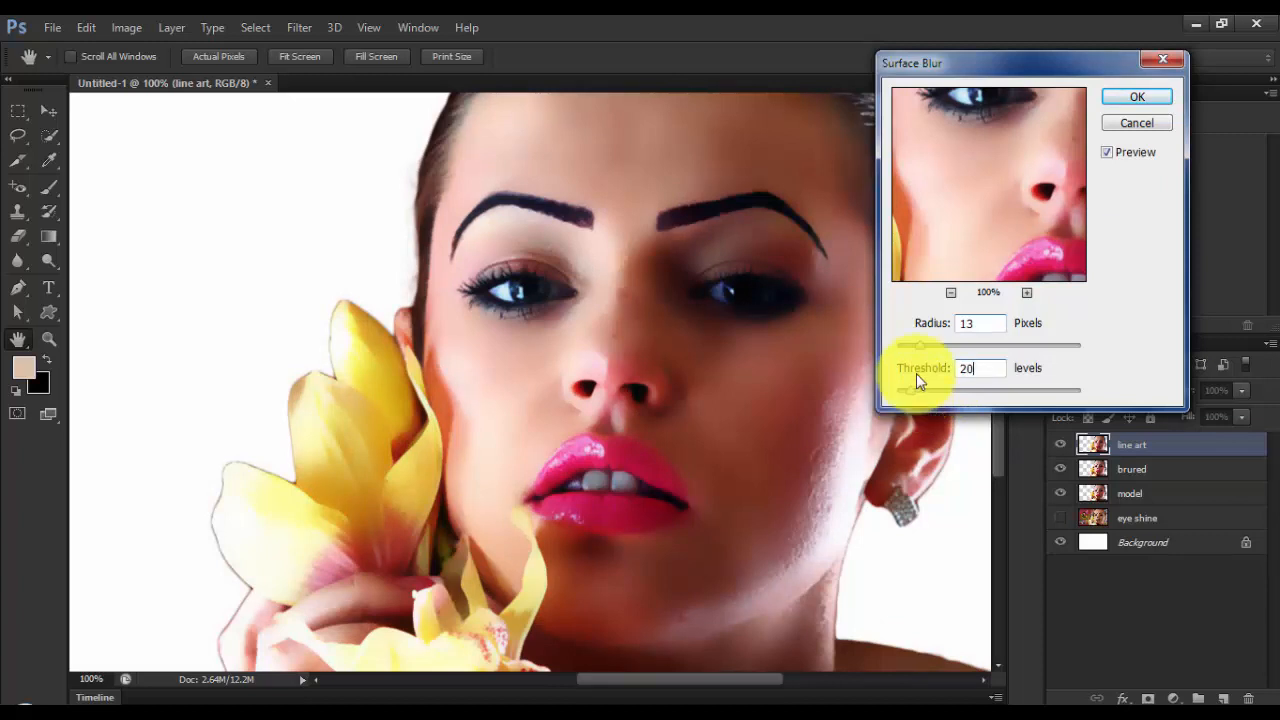
left_click(1125, 96)
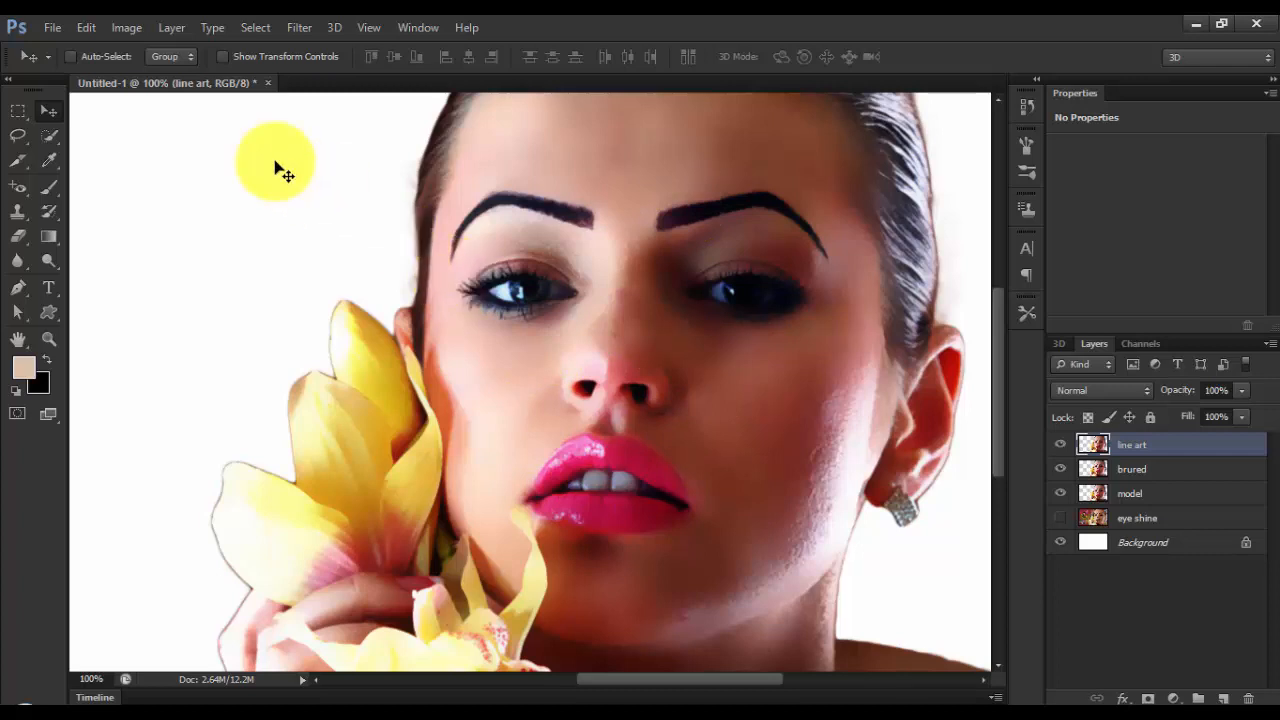
- Apply a Gaussian Blur with a radius of 0.4 pixels to the line art layer
left_click(299, 28)
mouse_move(408, 237)
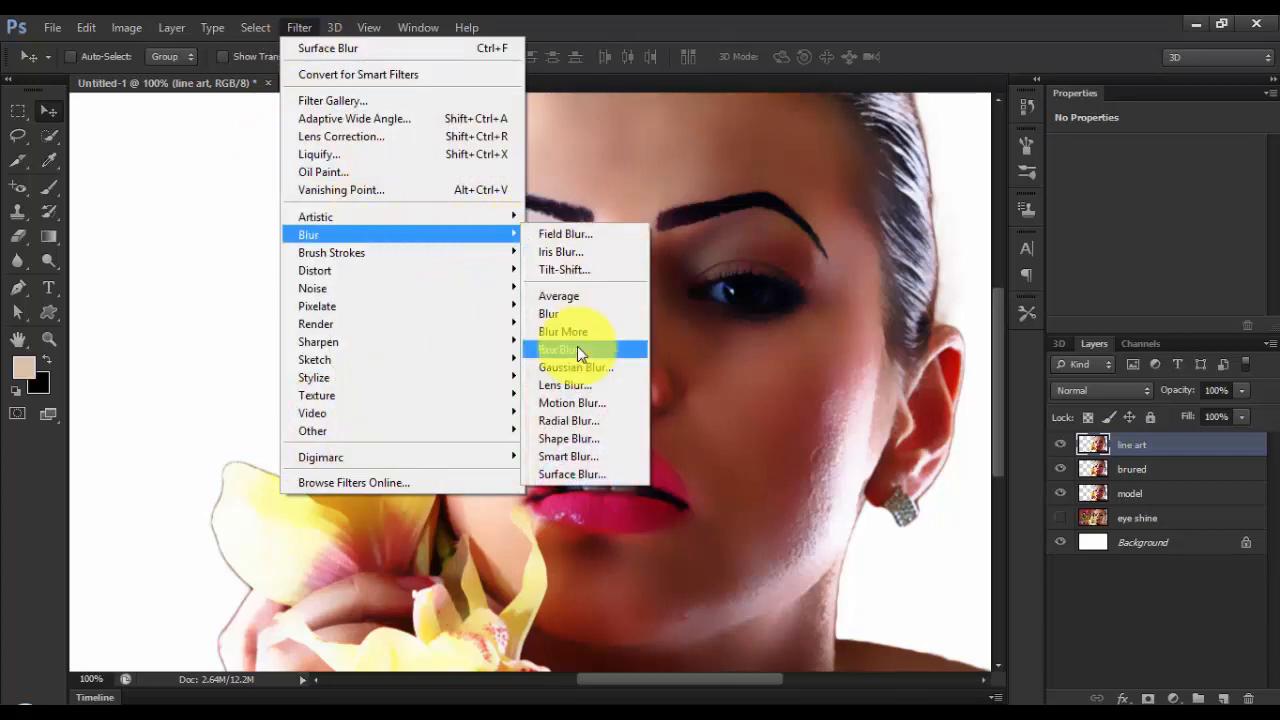
left_click(588, 369)
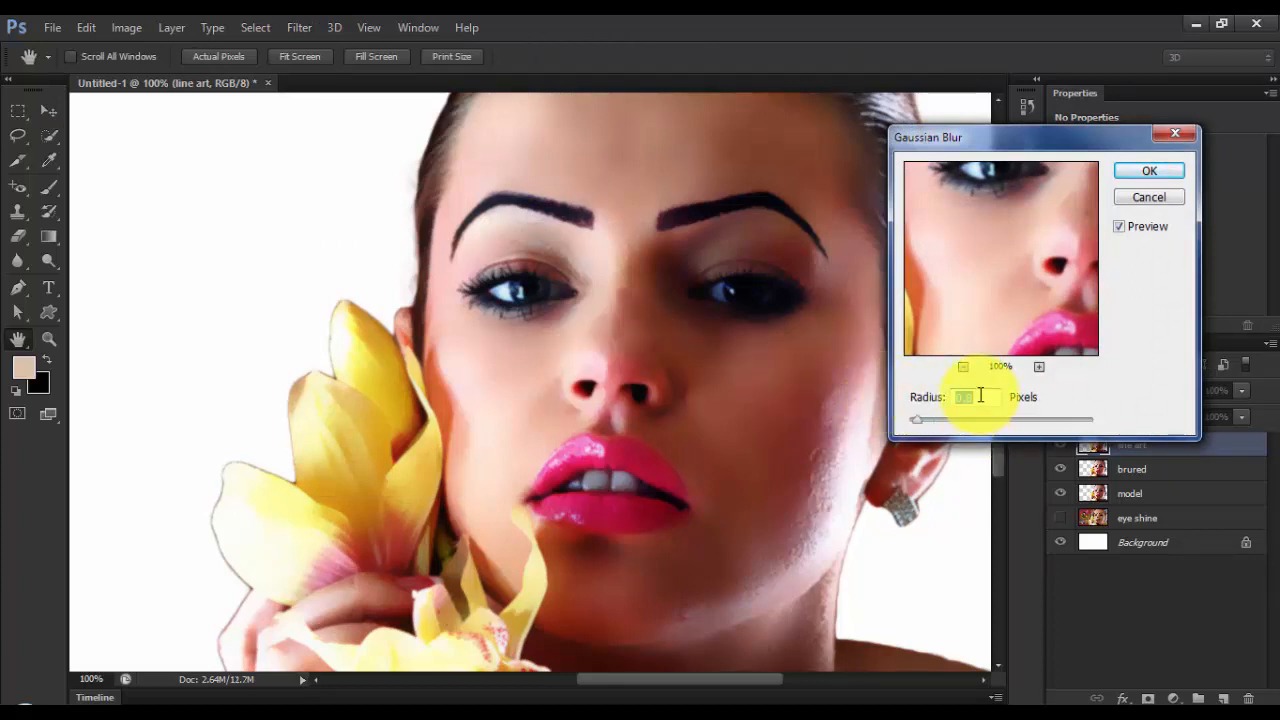
type("0.4")
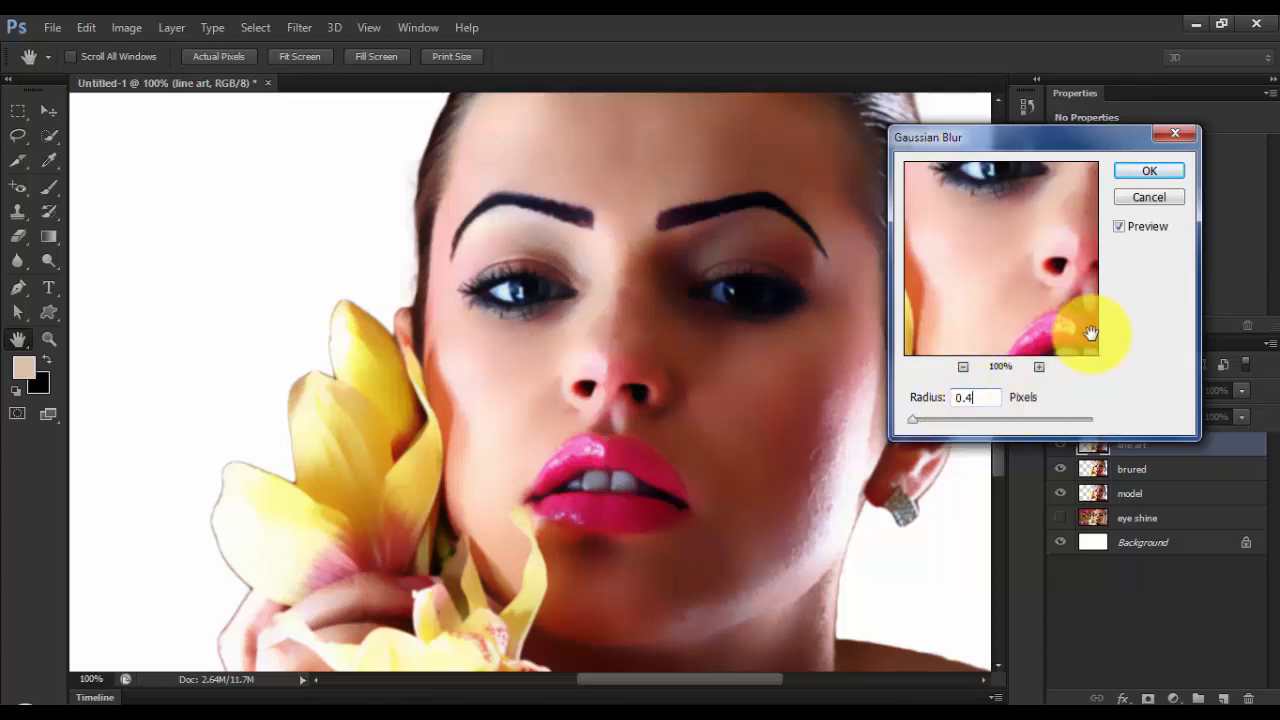
left_click(1145, 172)
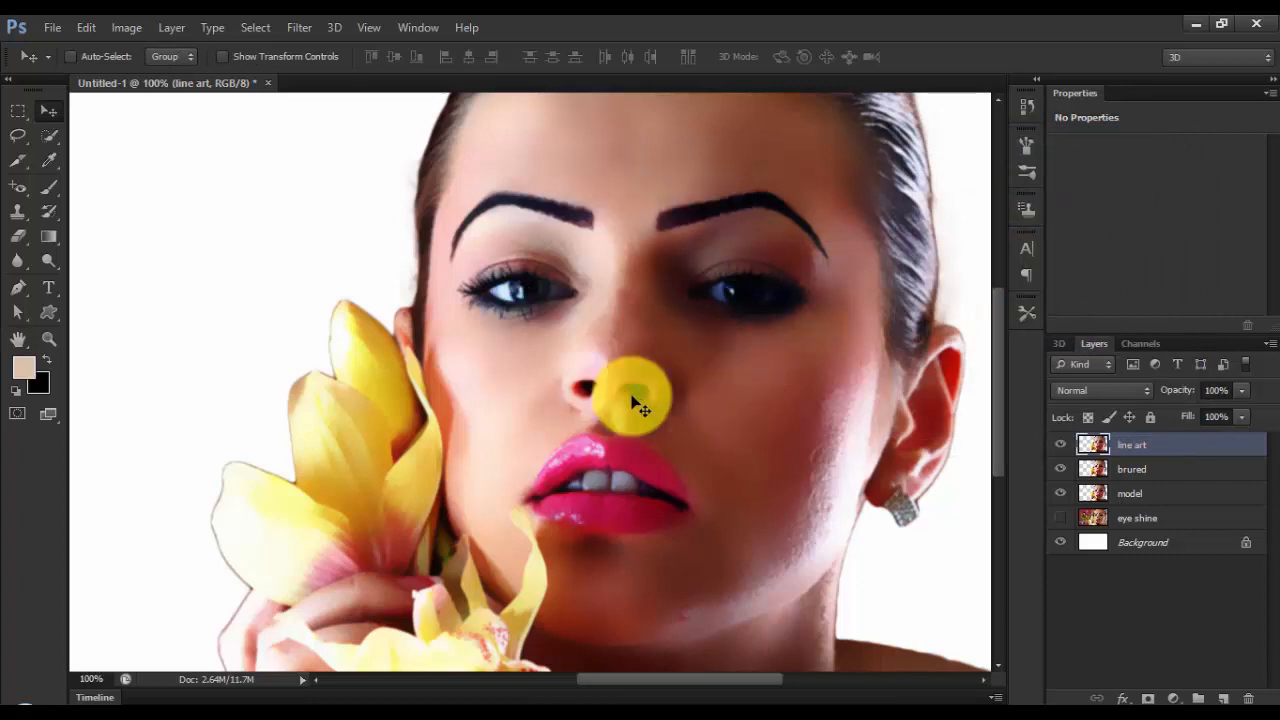
- Apply the Poster Edges filter to the line art layer with edge thickness 5, edge intensity 3 and posterization 6
key("ctrl+minus")
key("ctrl+plus")
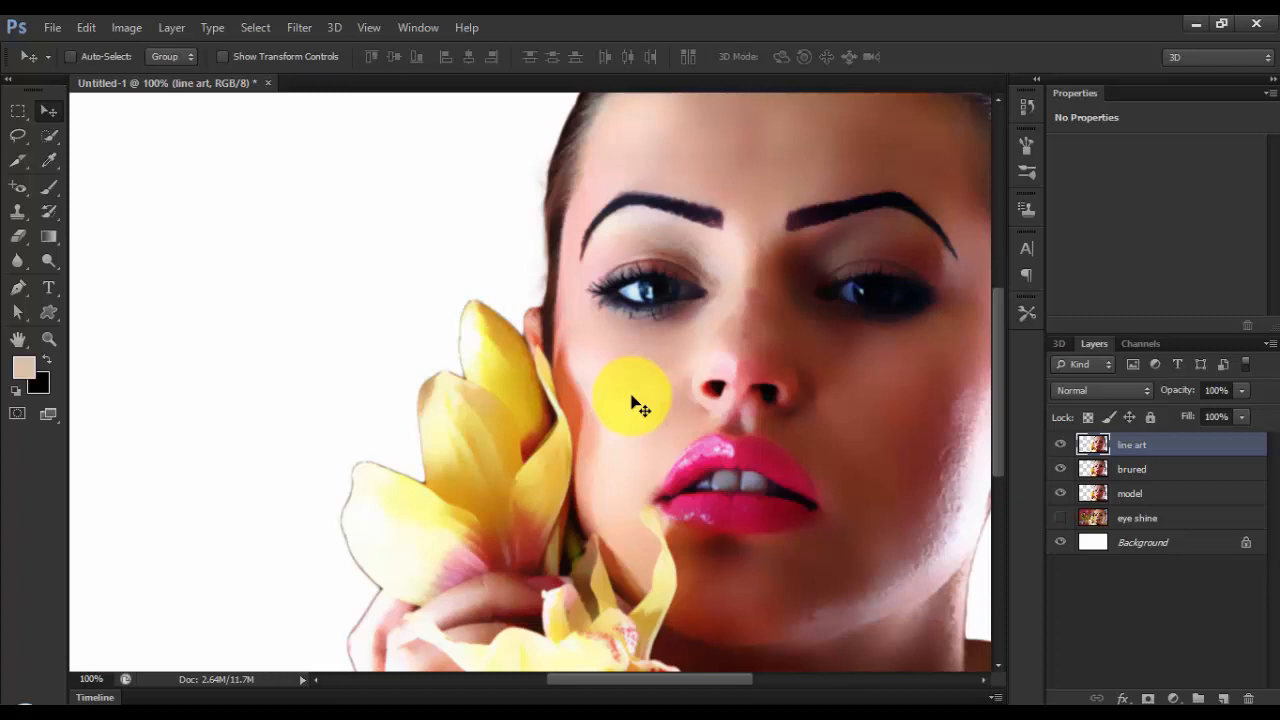
key("ctrl+minus")
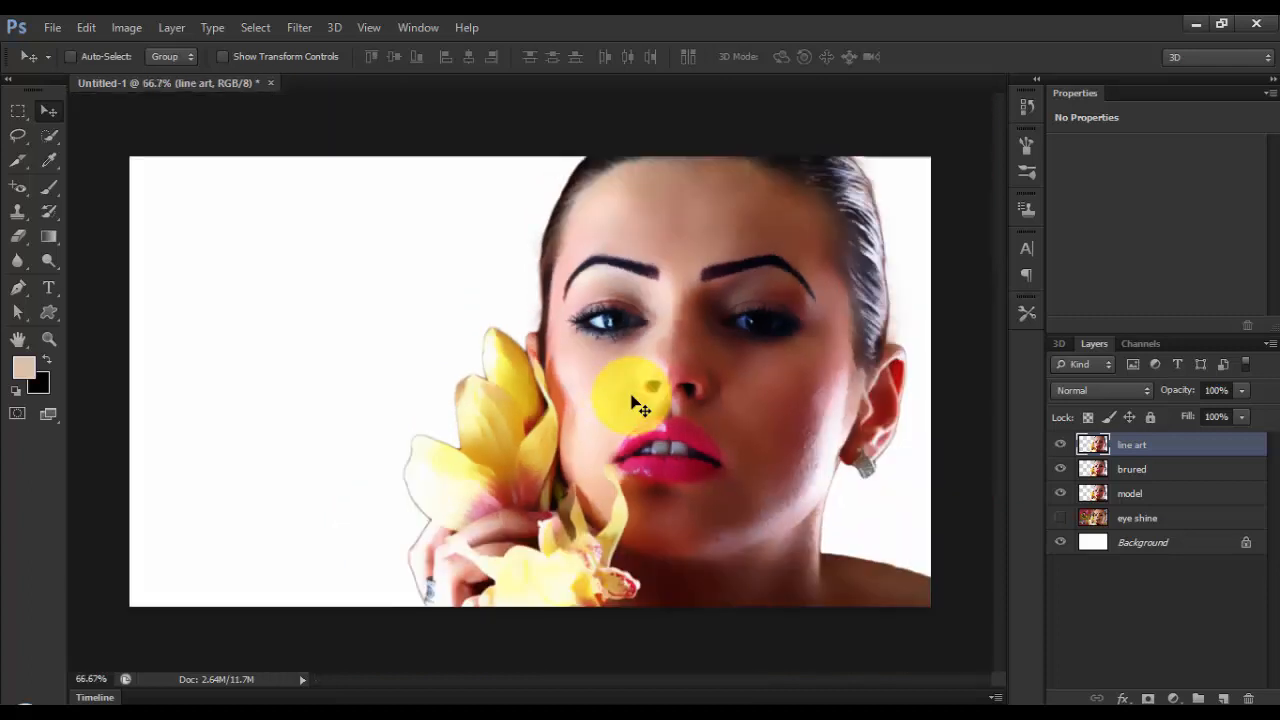
left_click(299, 28)
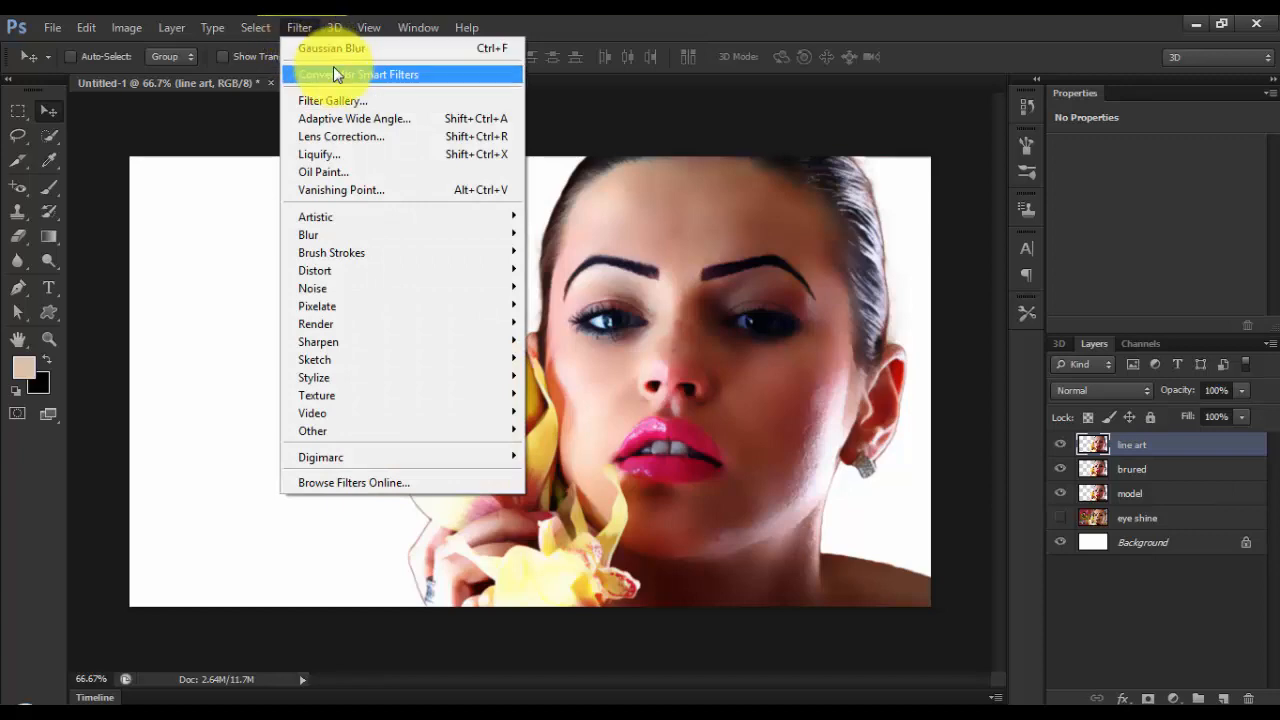
left_click(353, 100)
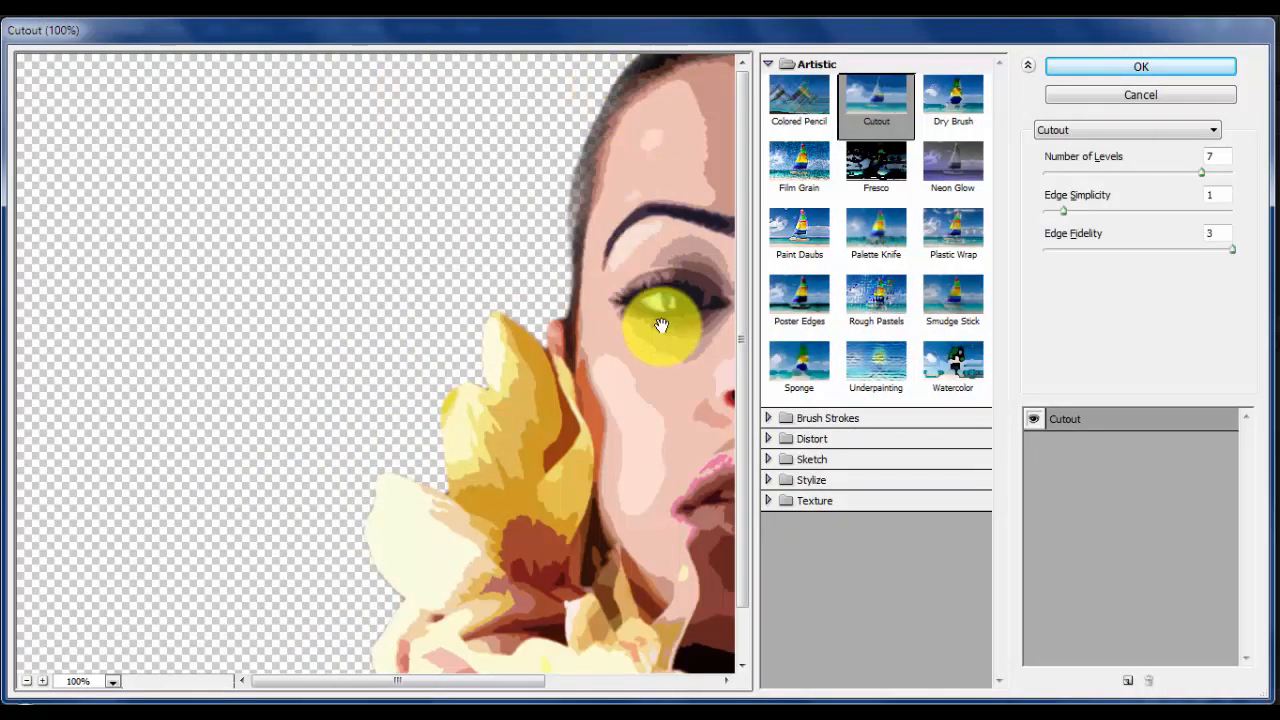
left_click_drag(661, 325, 373, 318)
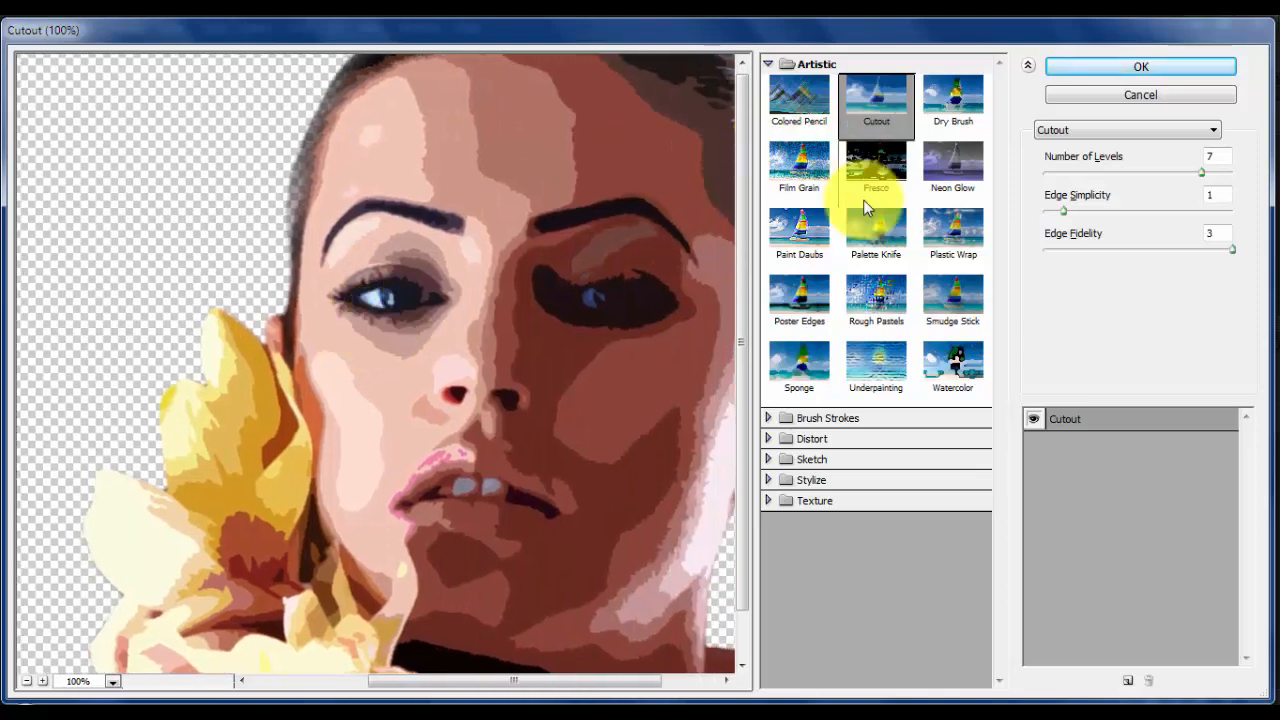
left_click(803, 310)
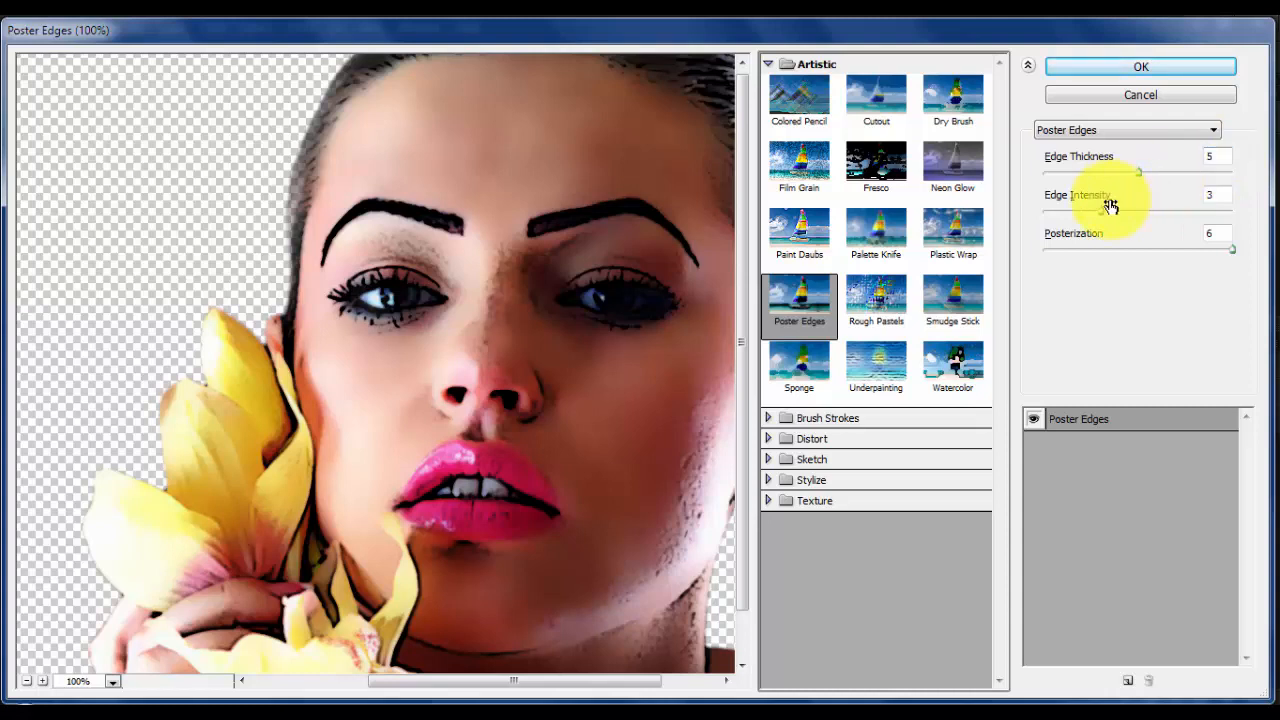
left_click(1130, 68)
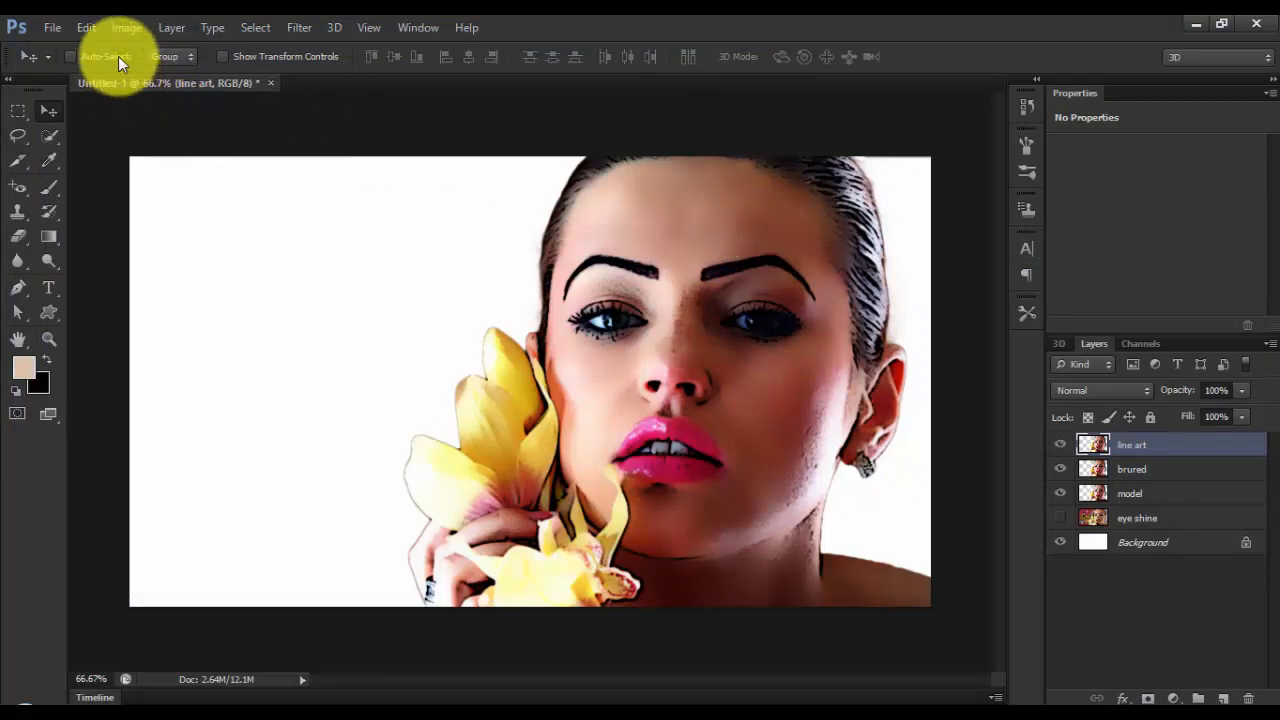
- Apply a Threshold adjustment with a threshold level of 50 to the line art layer
left_click(122, 31)
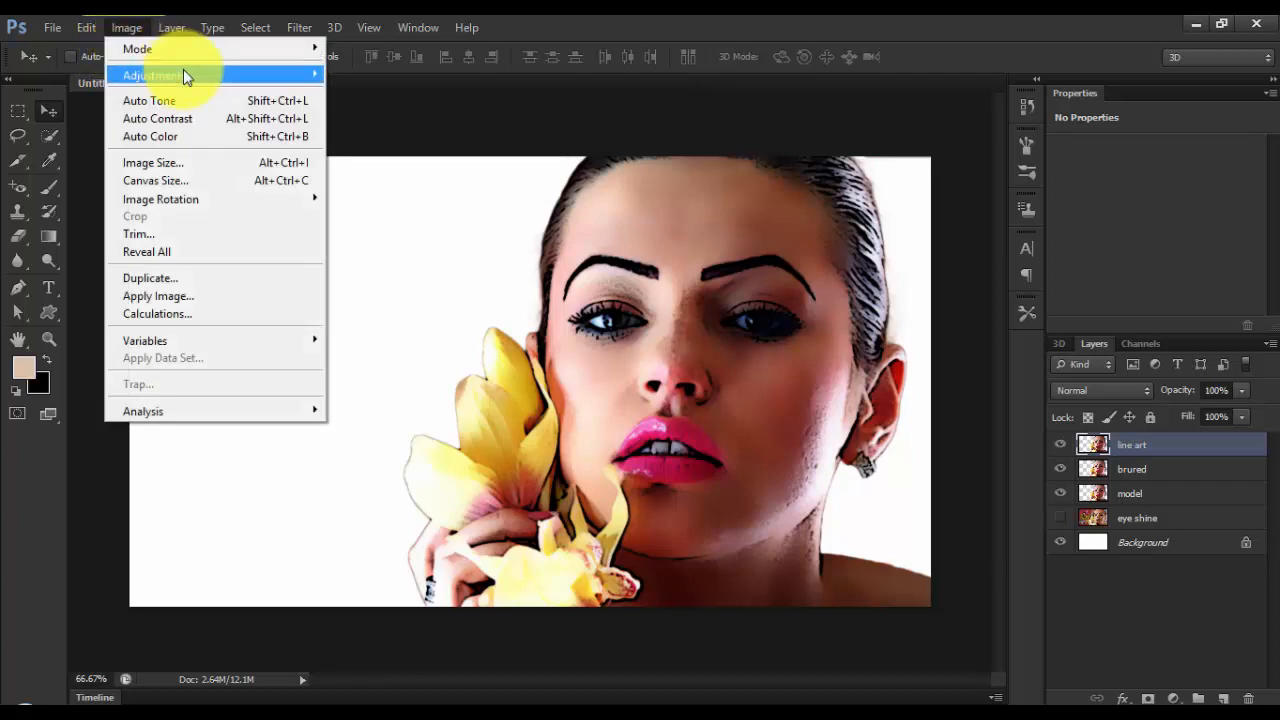
mouse_move(188, 73)
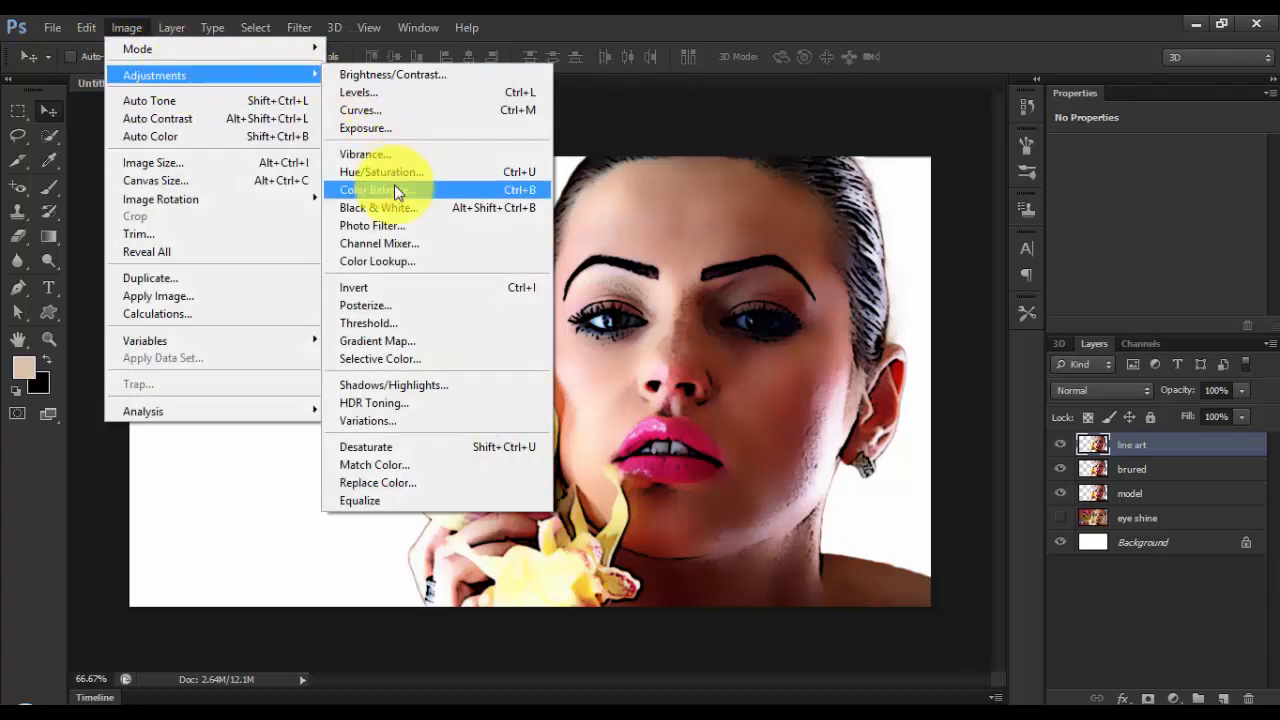
left_click(391, 331)
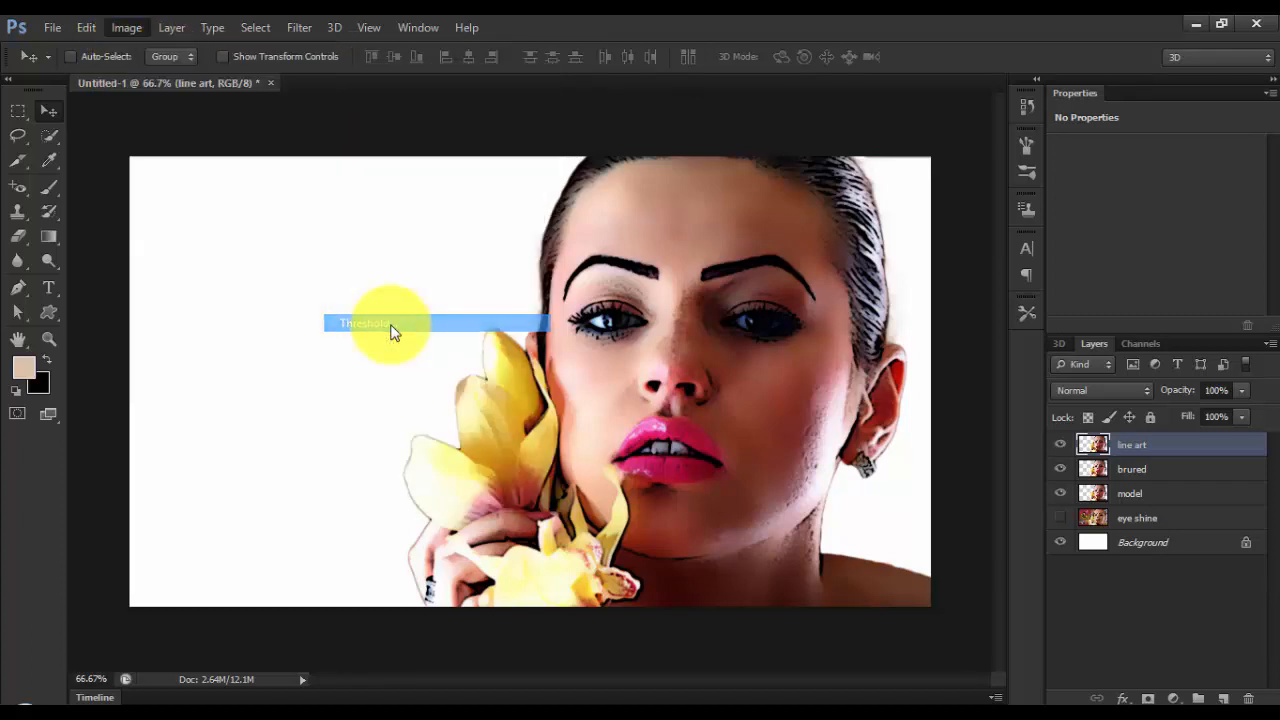
left_click_drag(937, 100, 1031, 96)
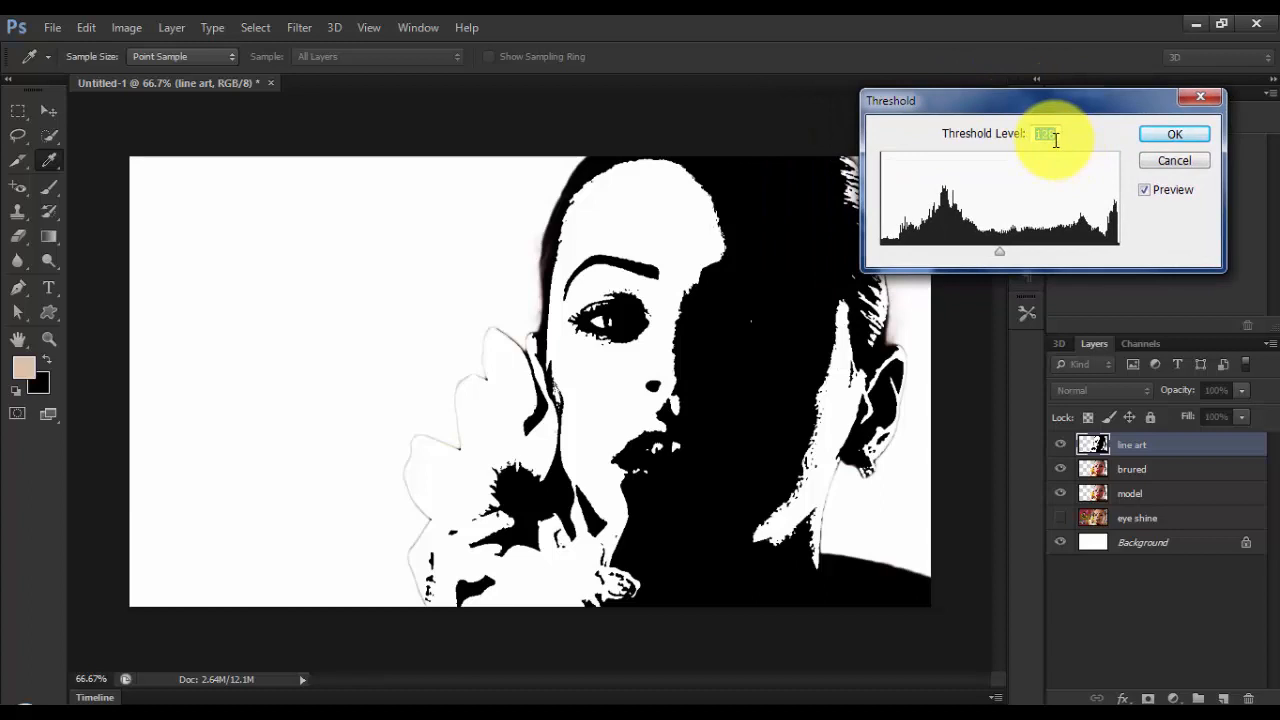
type("60")
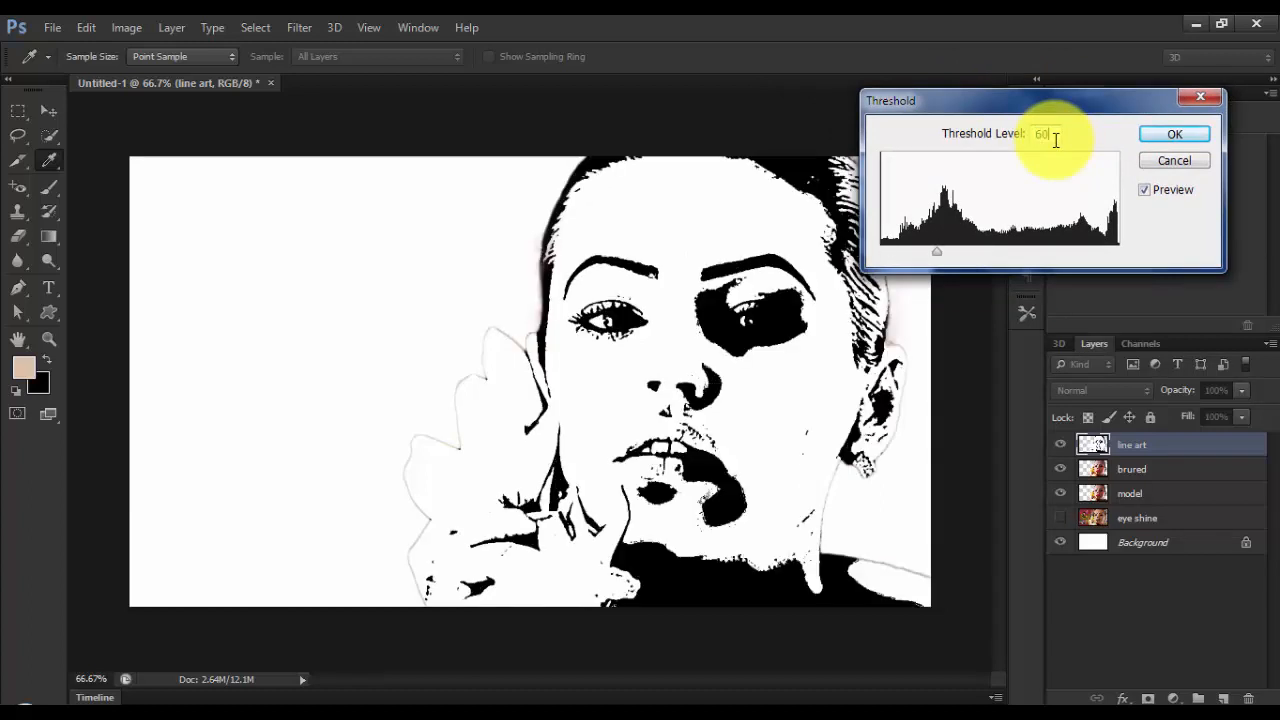
key("BackSpace")
key("BackSpace")
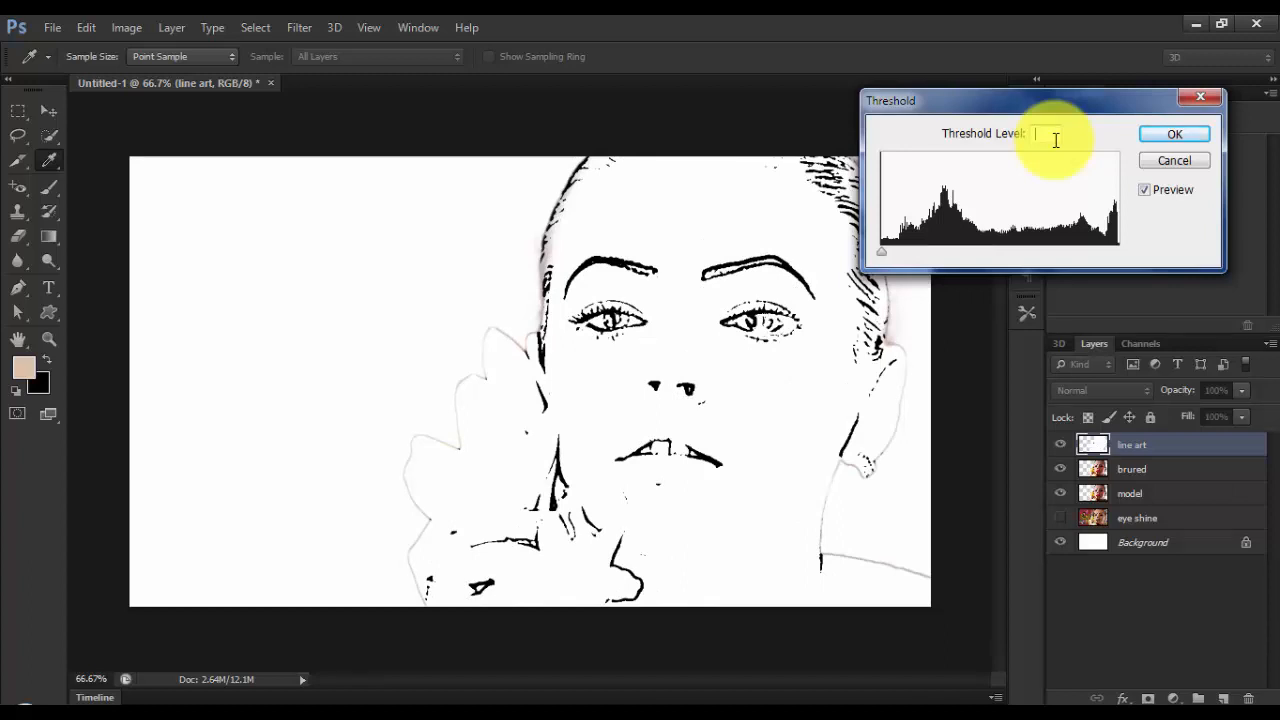
type("50")
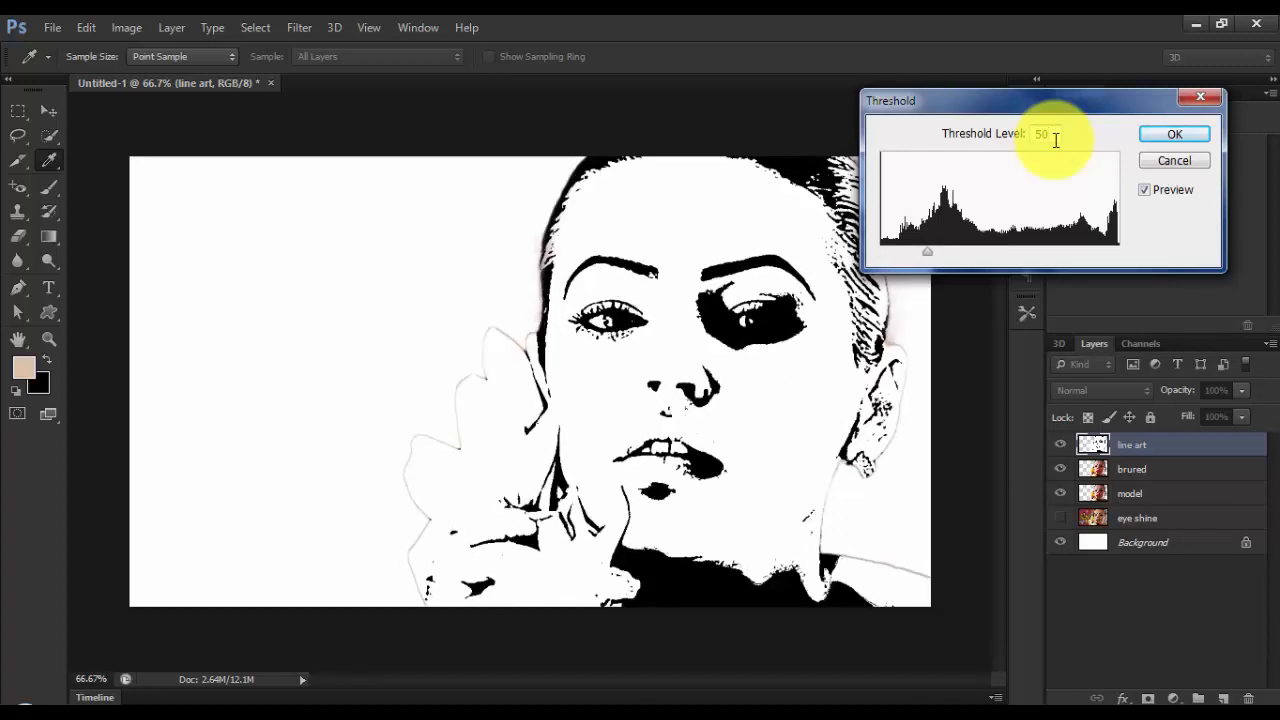
left_click(1174, 136)
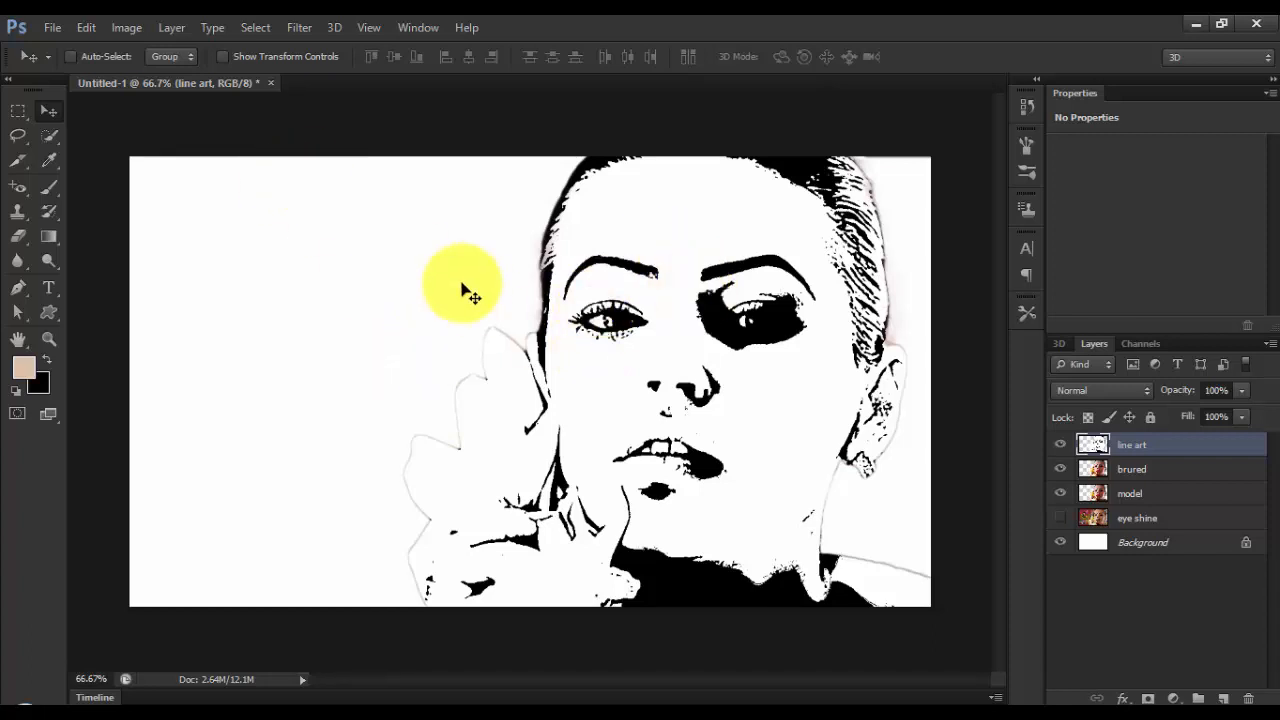
- Apply Oil Paint to the line art layer with the angular direction set to 0, and set the layer's blend mode to Multiply
left_click(301, 28)
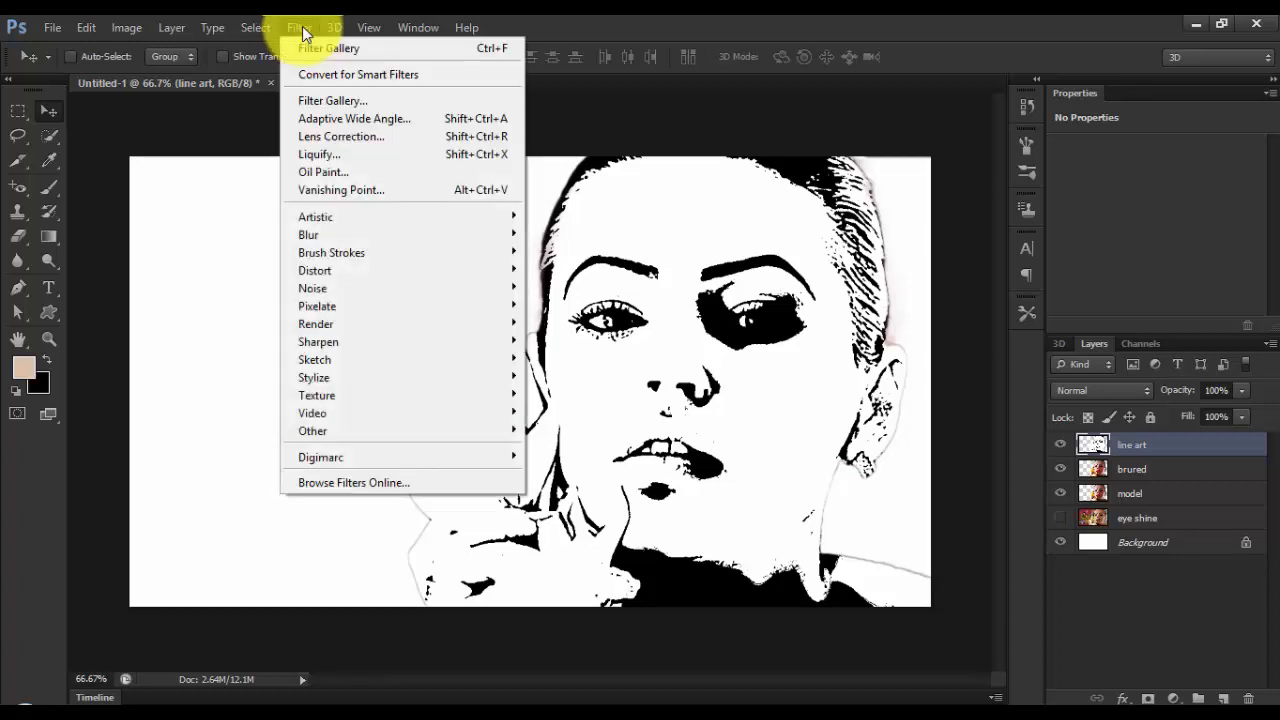
left_click(337, 172)
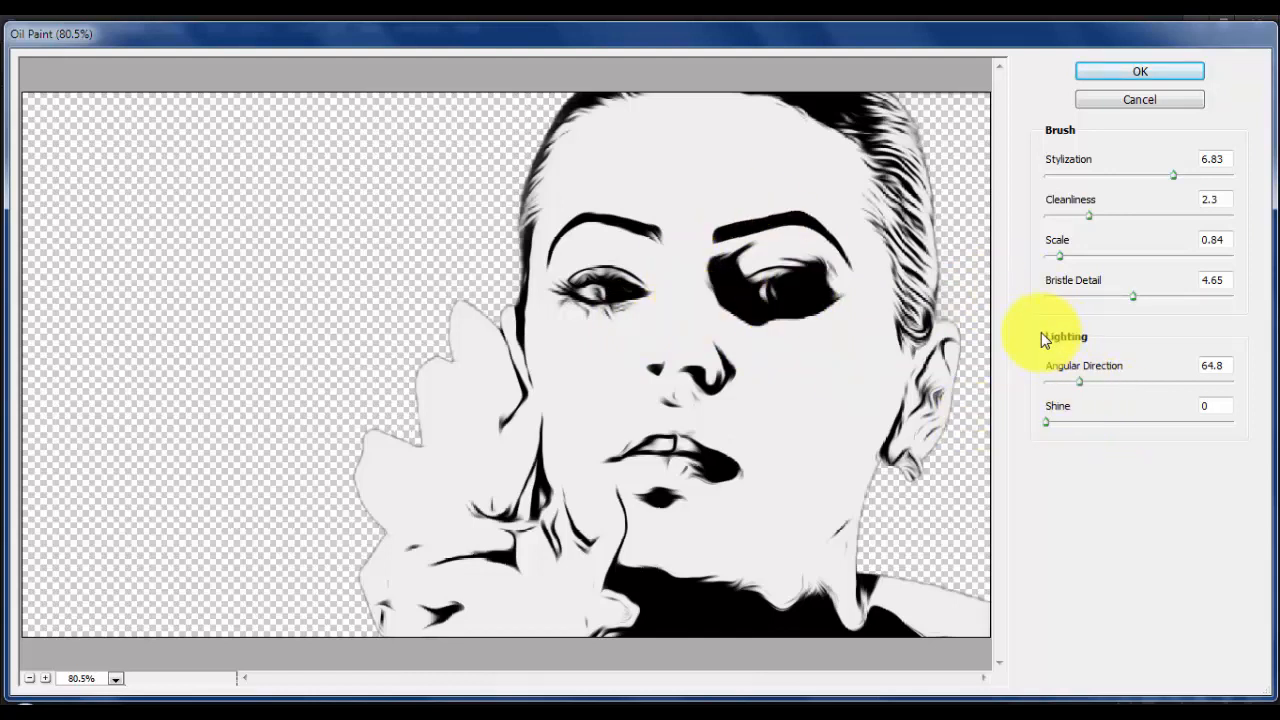
left_click(1082, 386)
left_click_drag(1082, 388, 1040, 381)
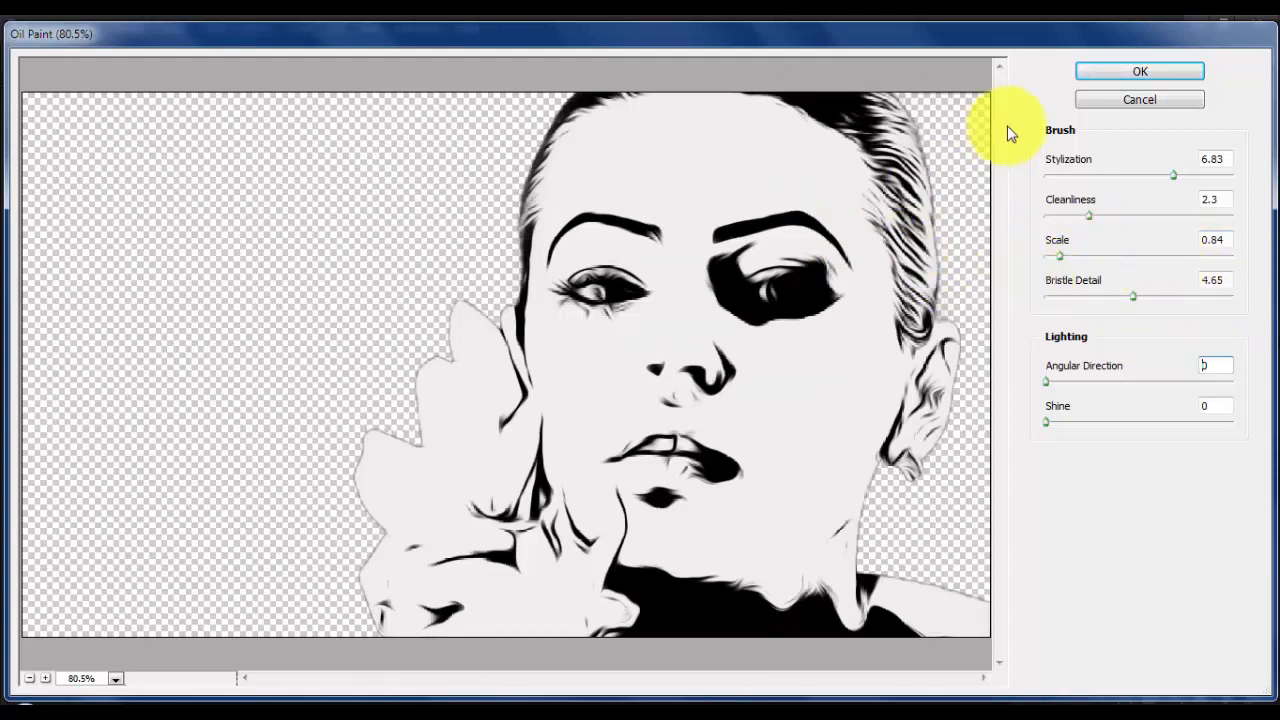
left_click(1115, 72)
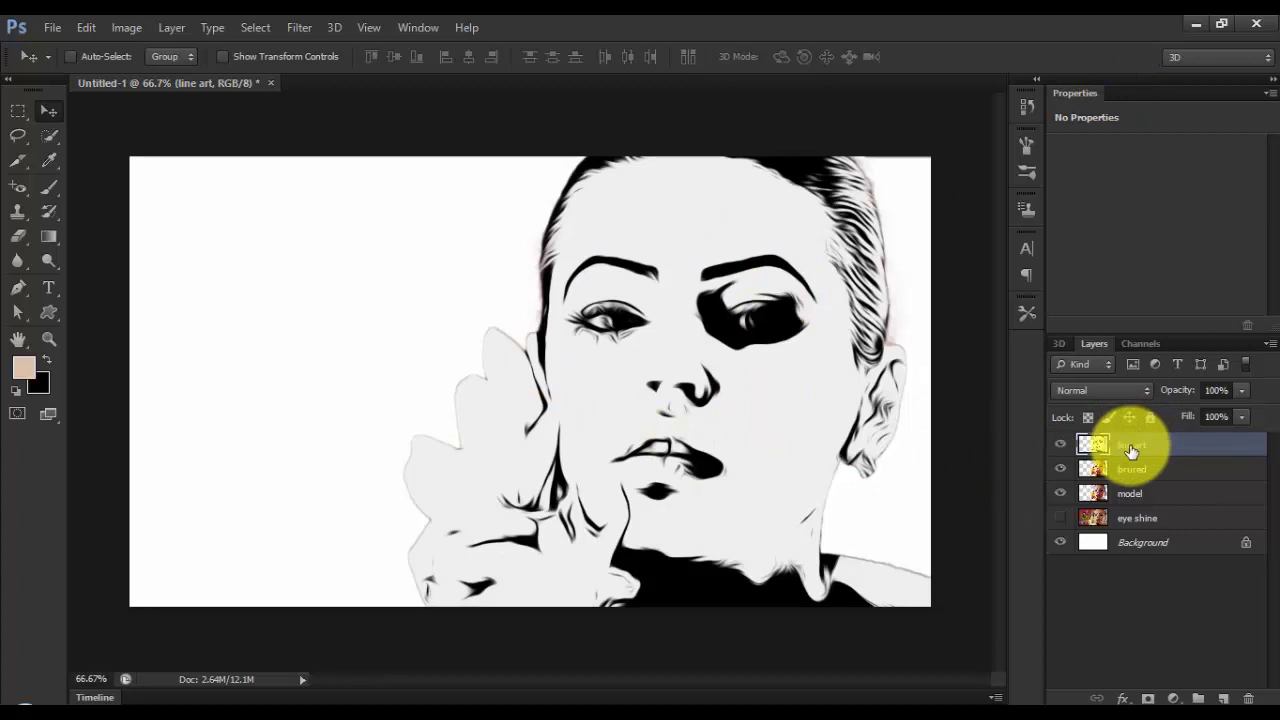
left_click(1122, 388)
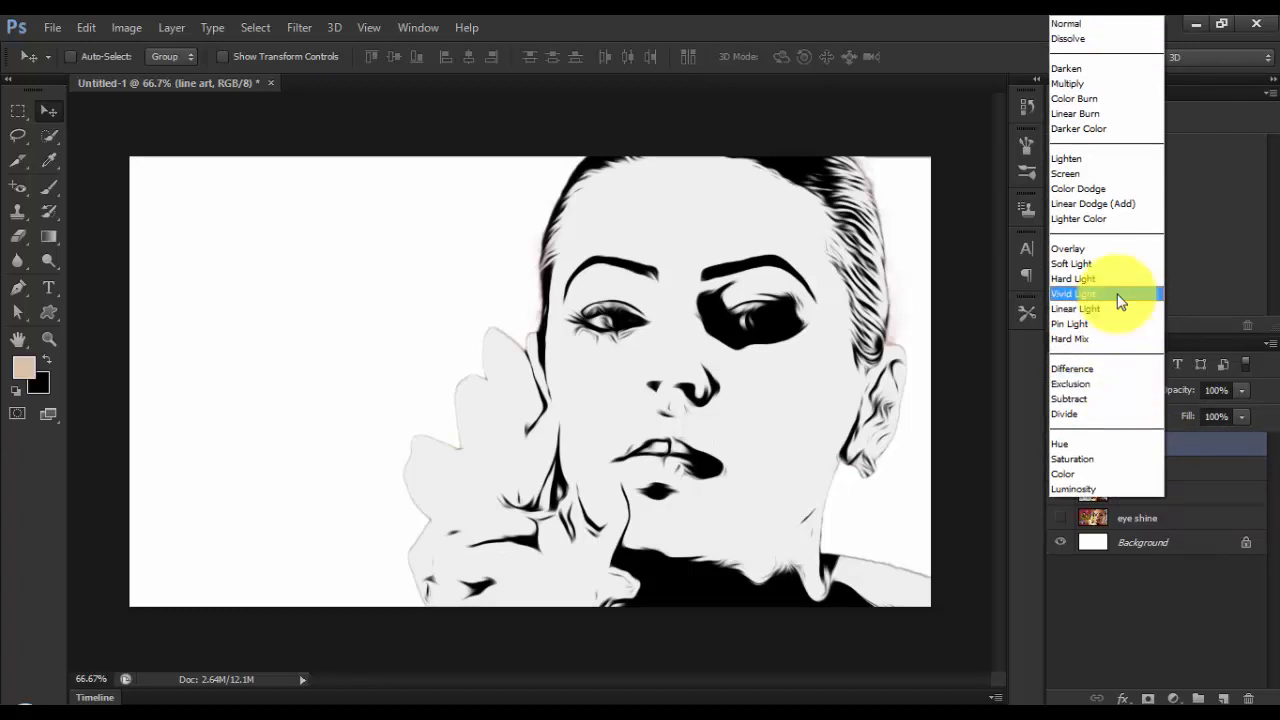
left_click(1069, 85)
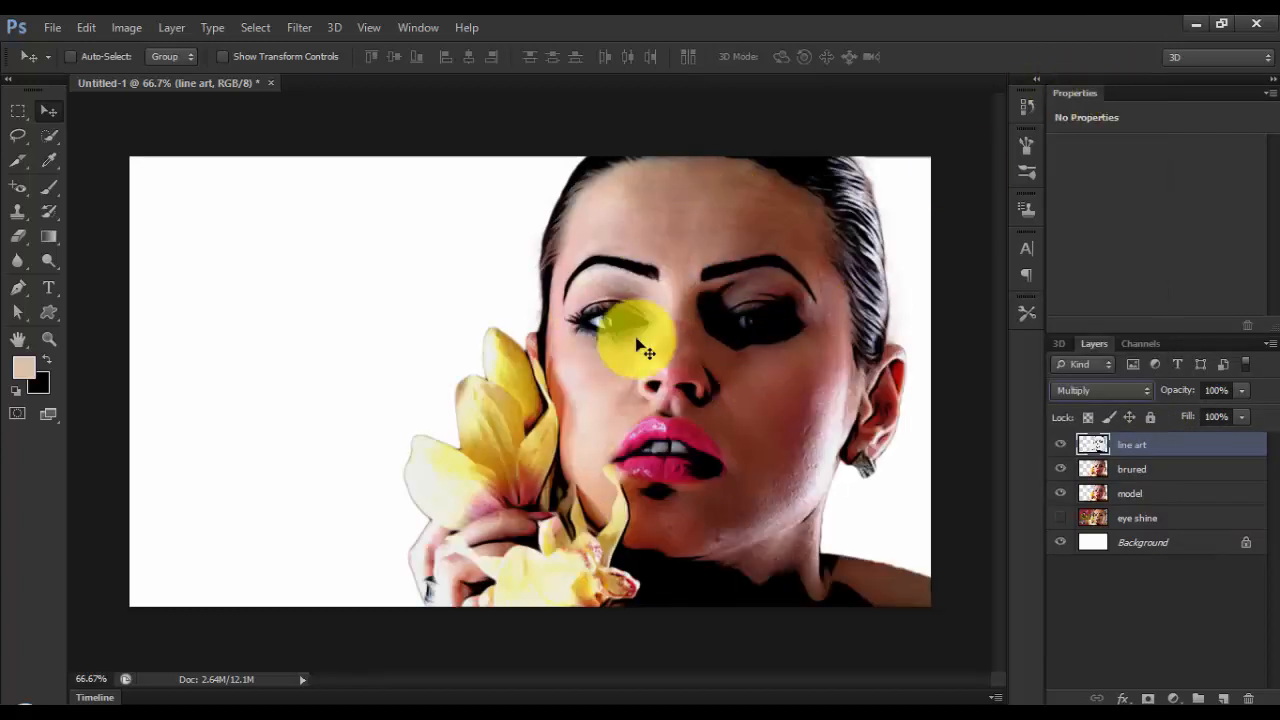
- Apply a Surface Blur to the brured layer with a radius of 16 pixels and a threshold of 23 levels
left_click(1135, 477)
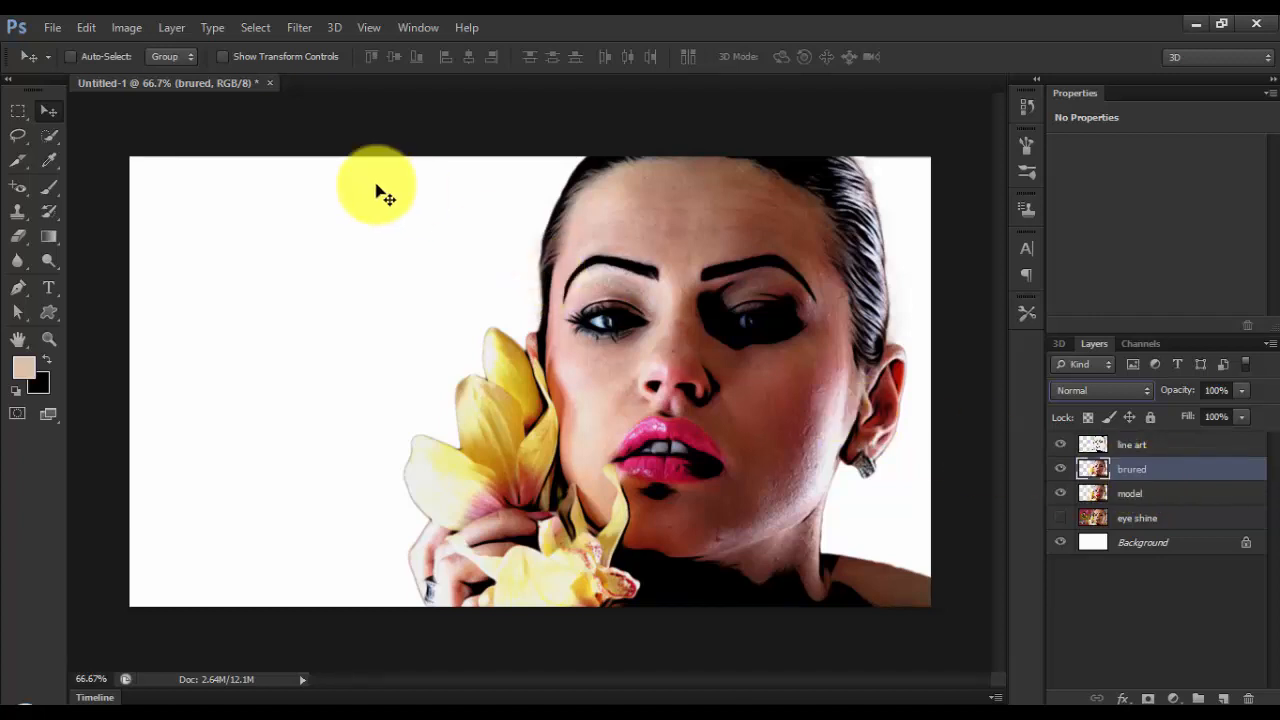
left_click(297, 29)
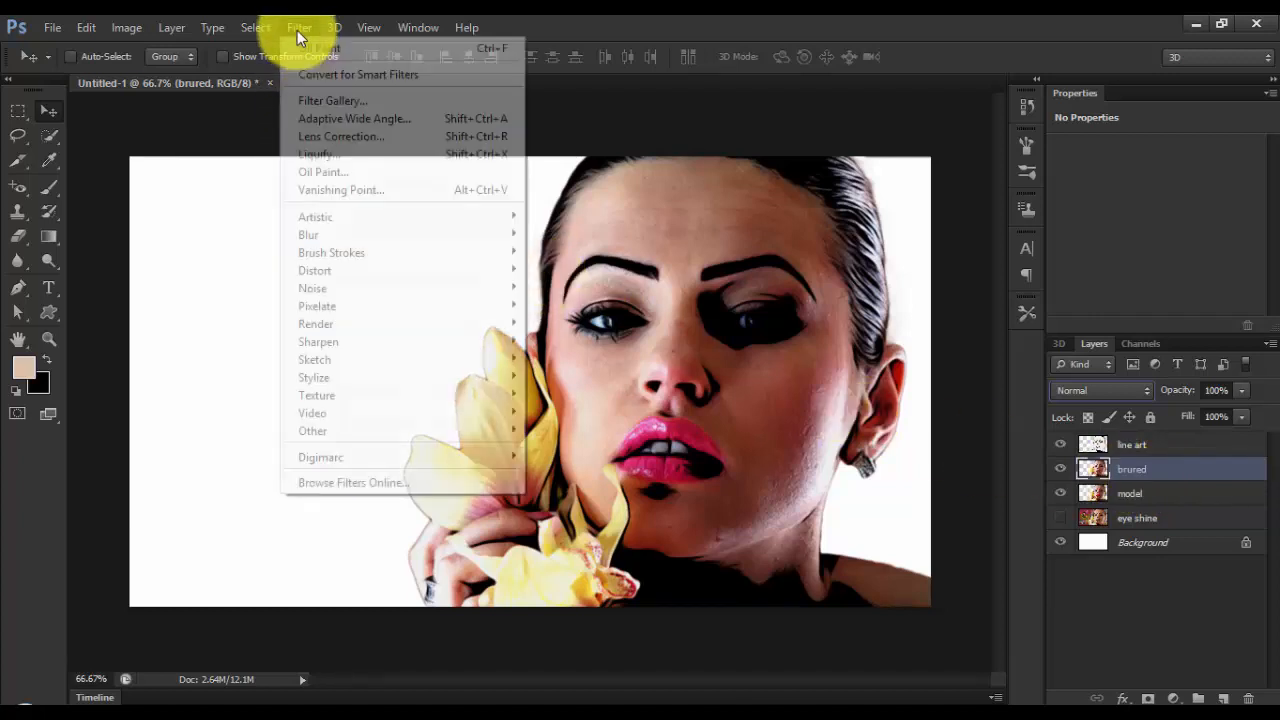
mouse_move(372, 235)
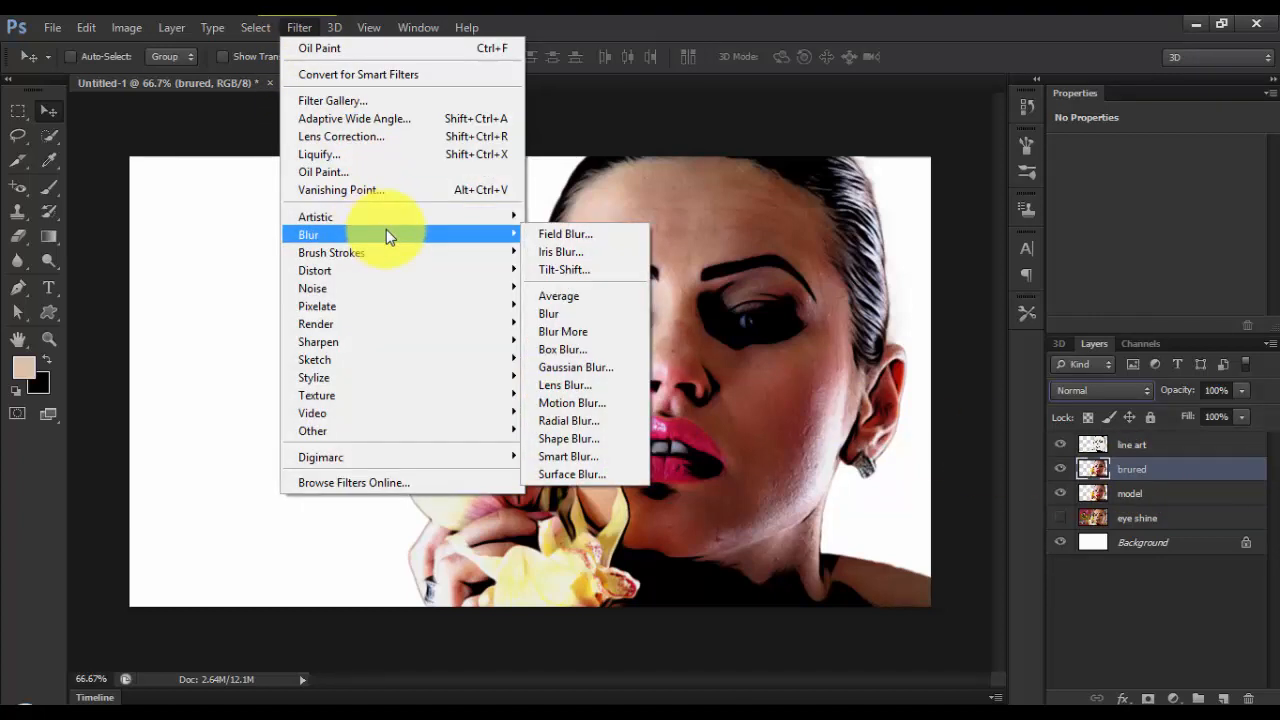
left_click(568, 476)
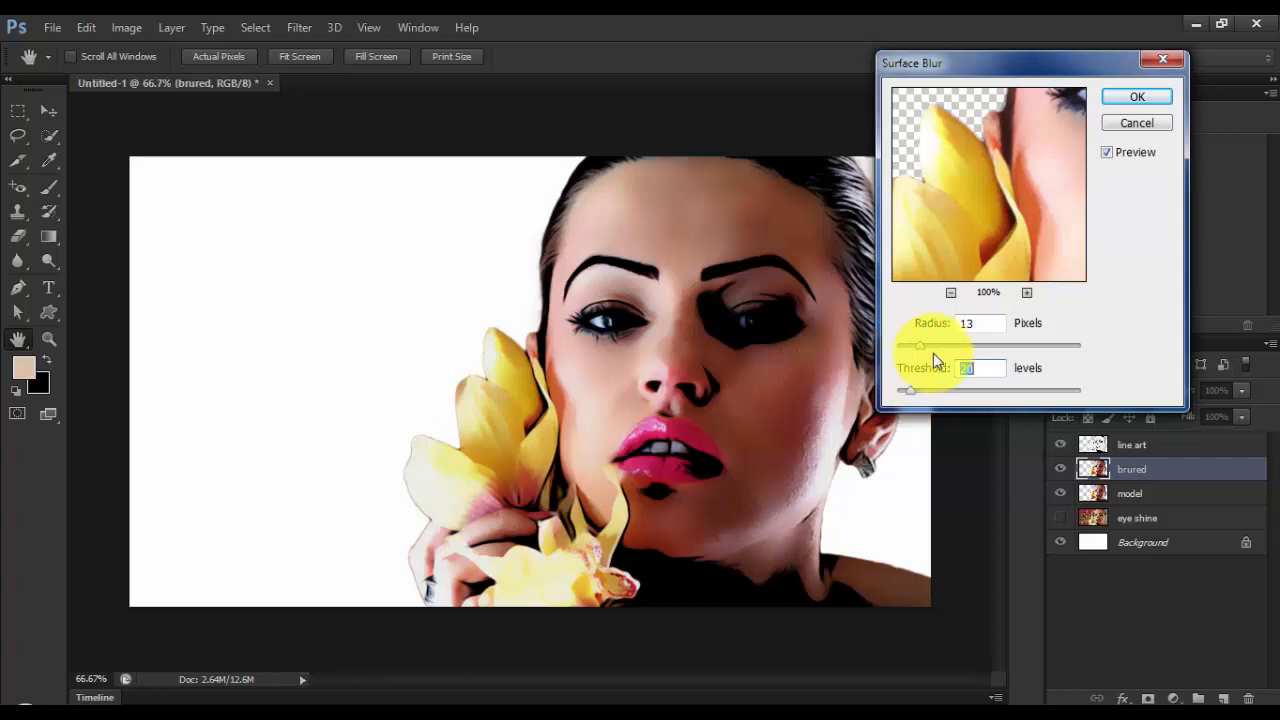
left_click_drag(982, 322, 950, 328)
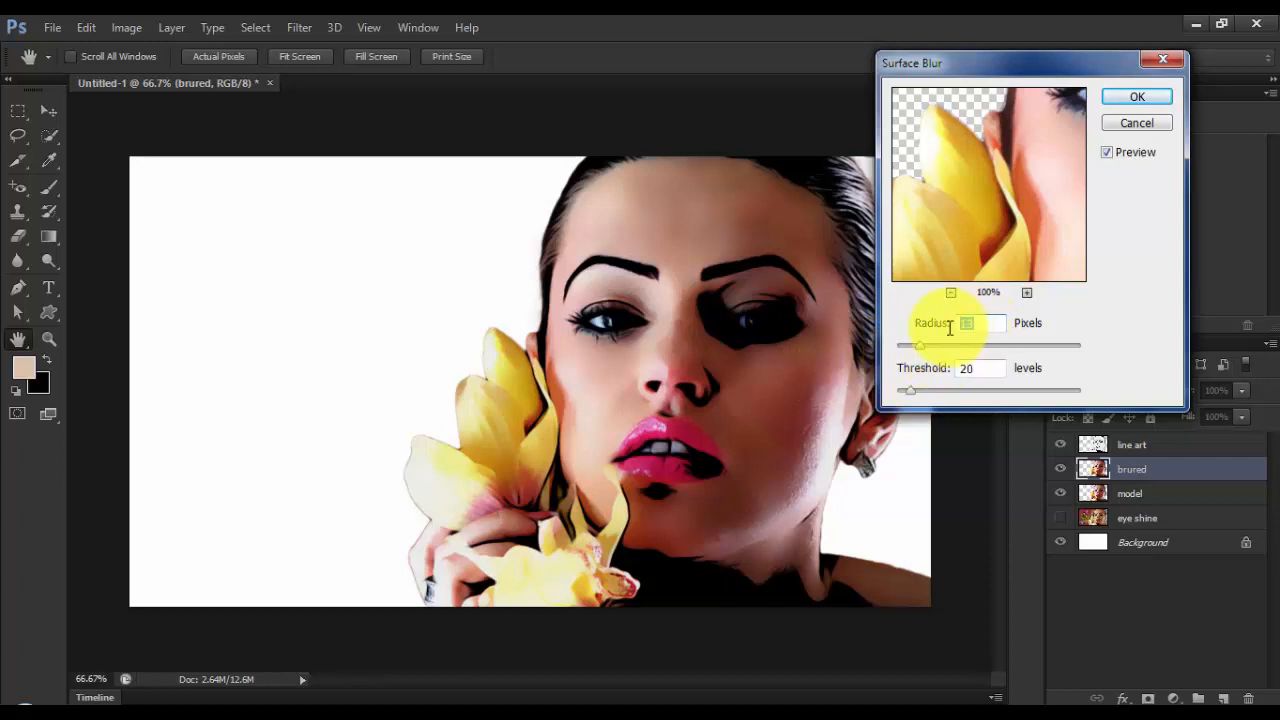
type("16")
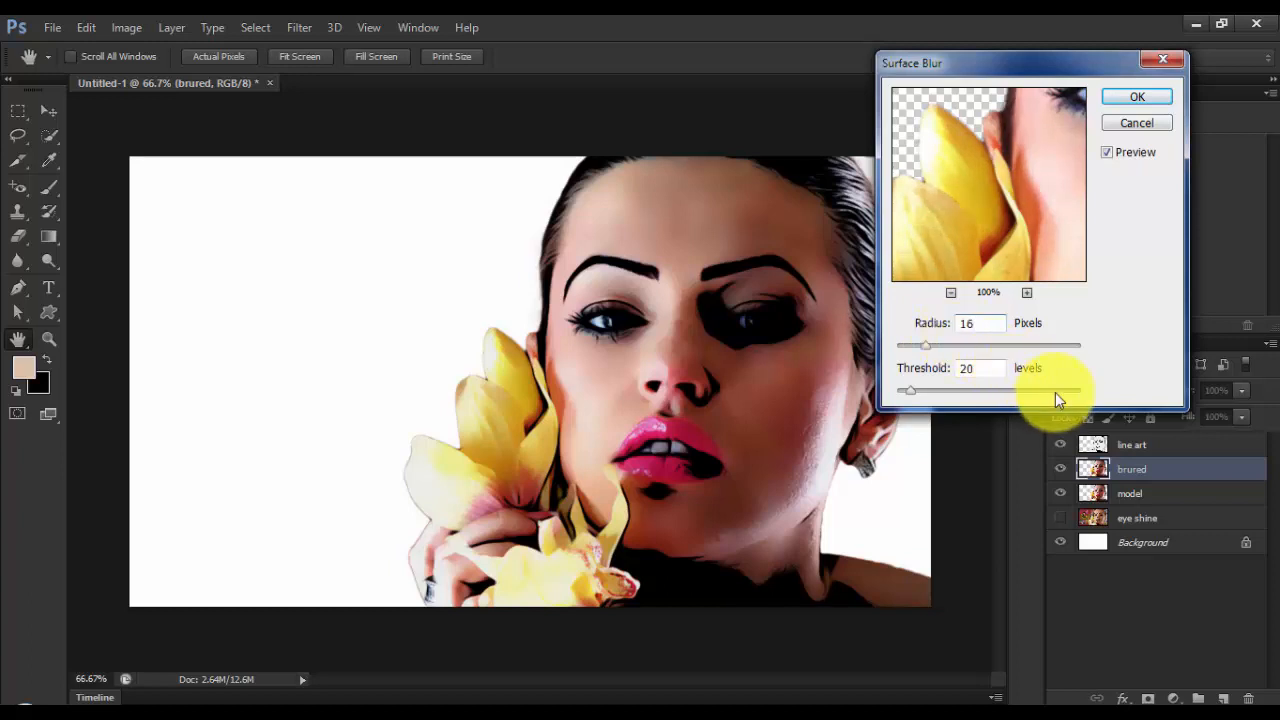
left_click_drag(980, 370, 958, 367)
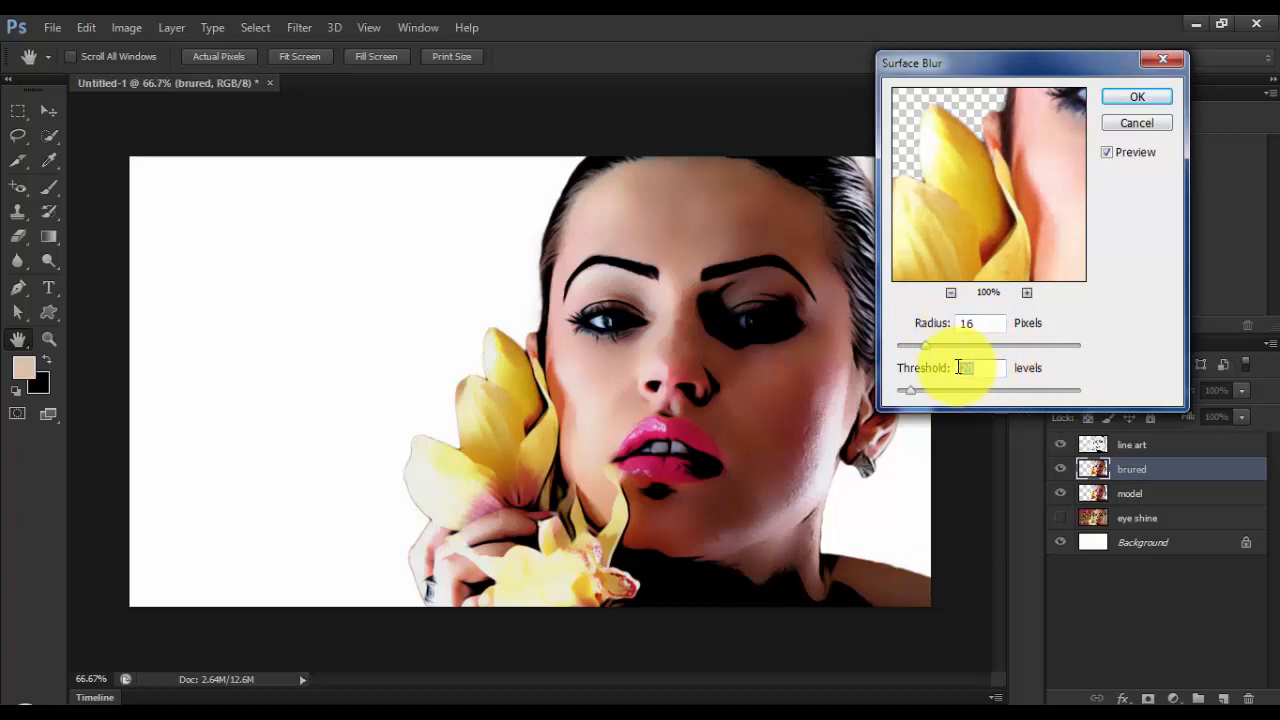
type("23")
left_click(1137, 100)
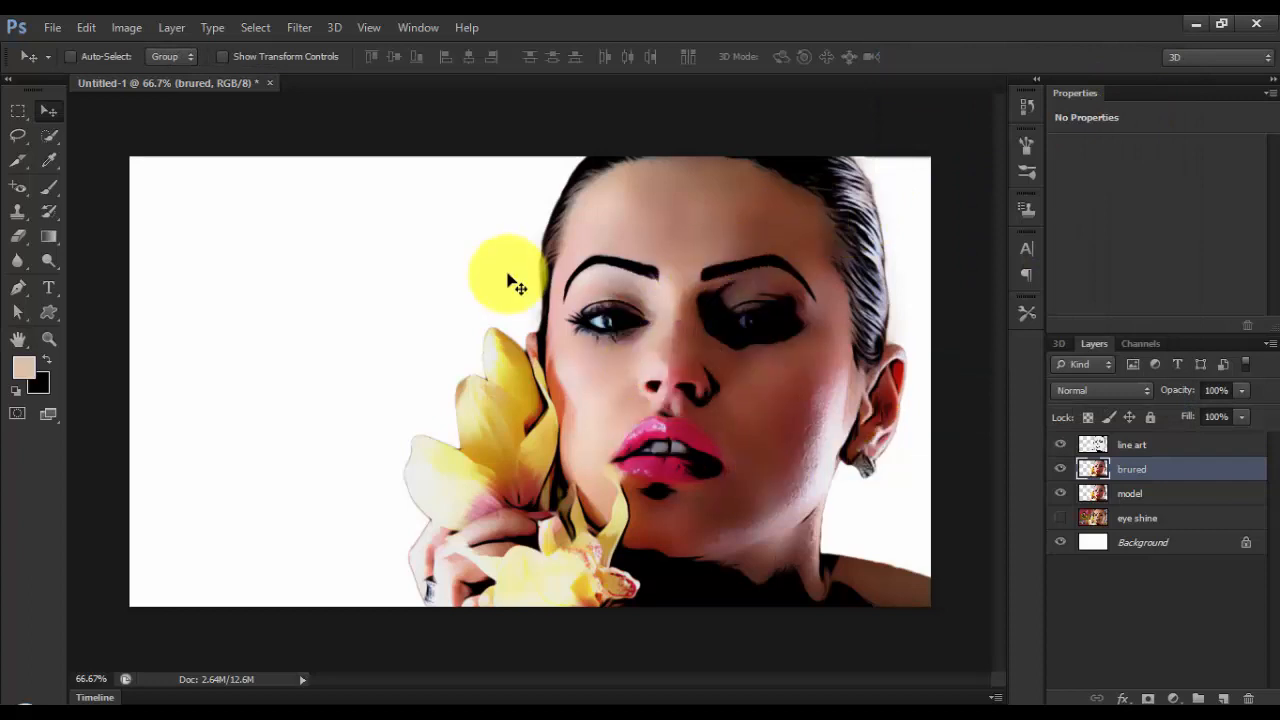
- Apply the Oil Paint filter to the brured layer with the same settings as the line art layer
left_click(300, 26)
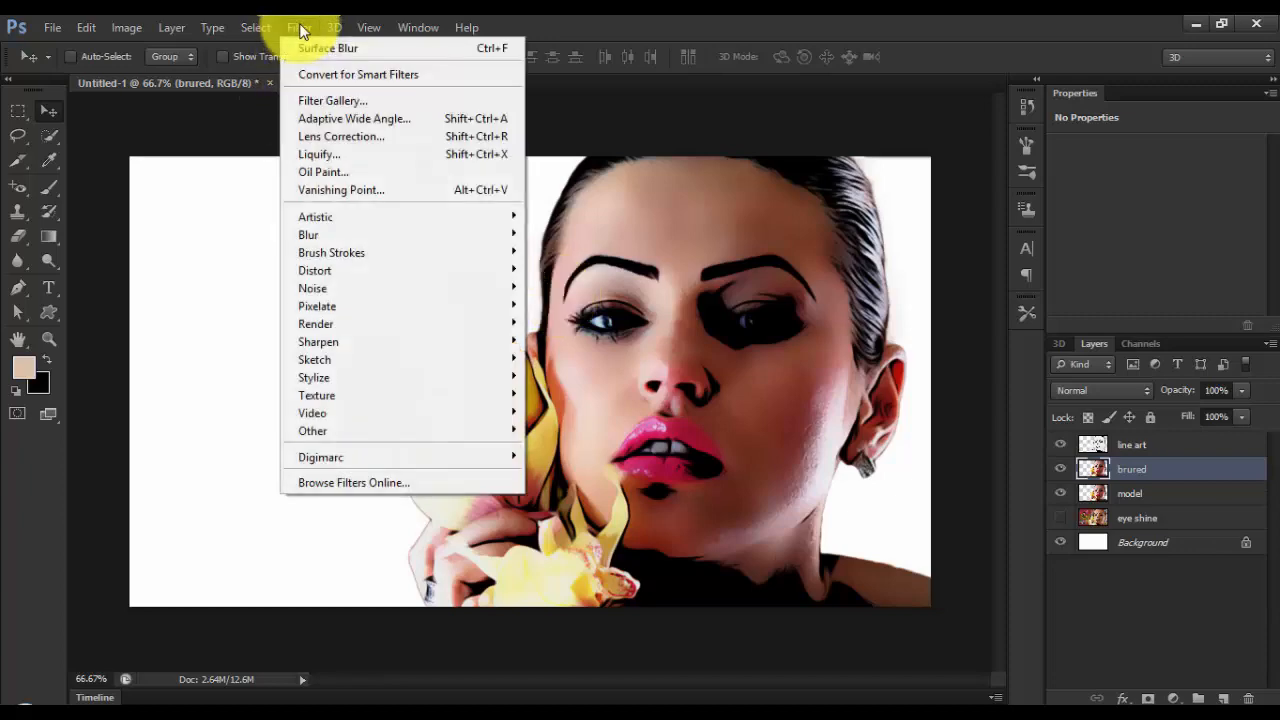
left_click(363, 174)
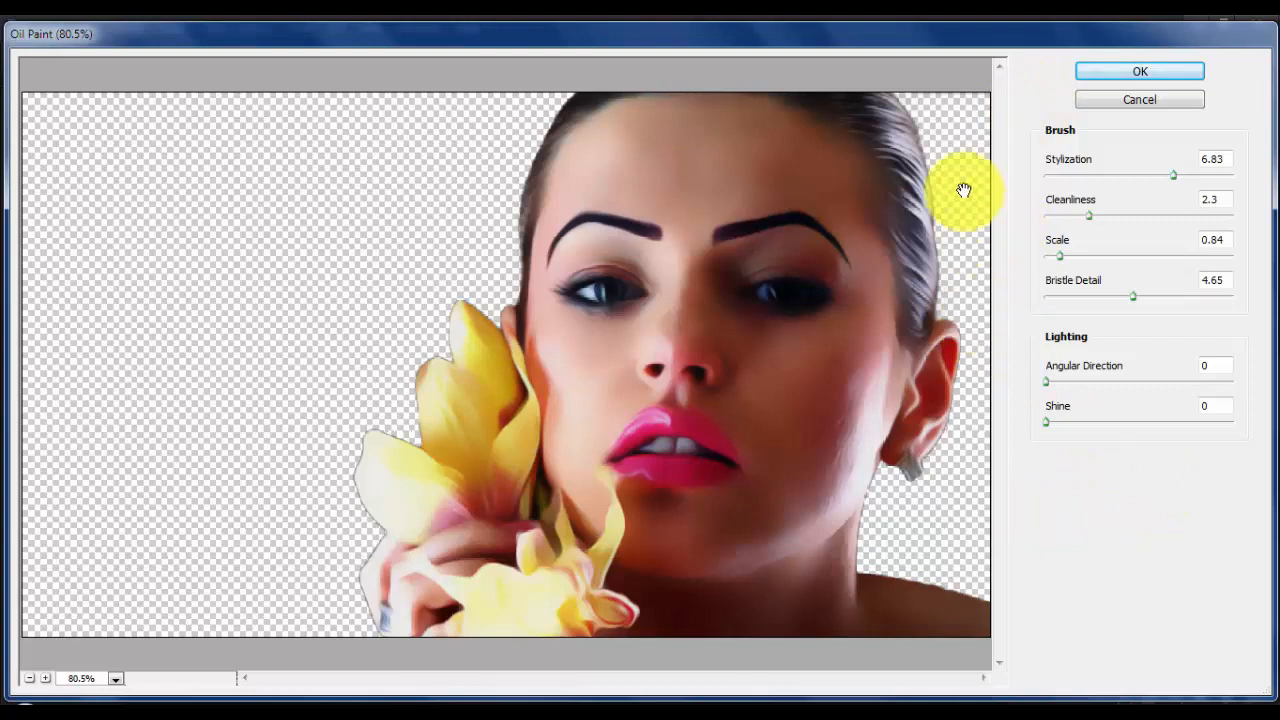
left_click(1115, 72)
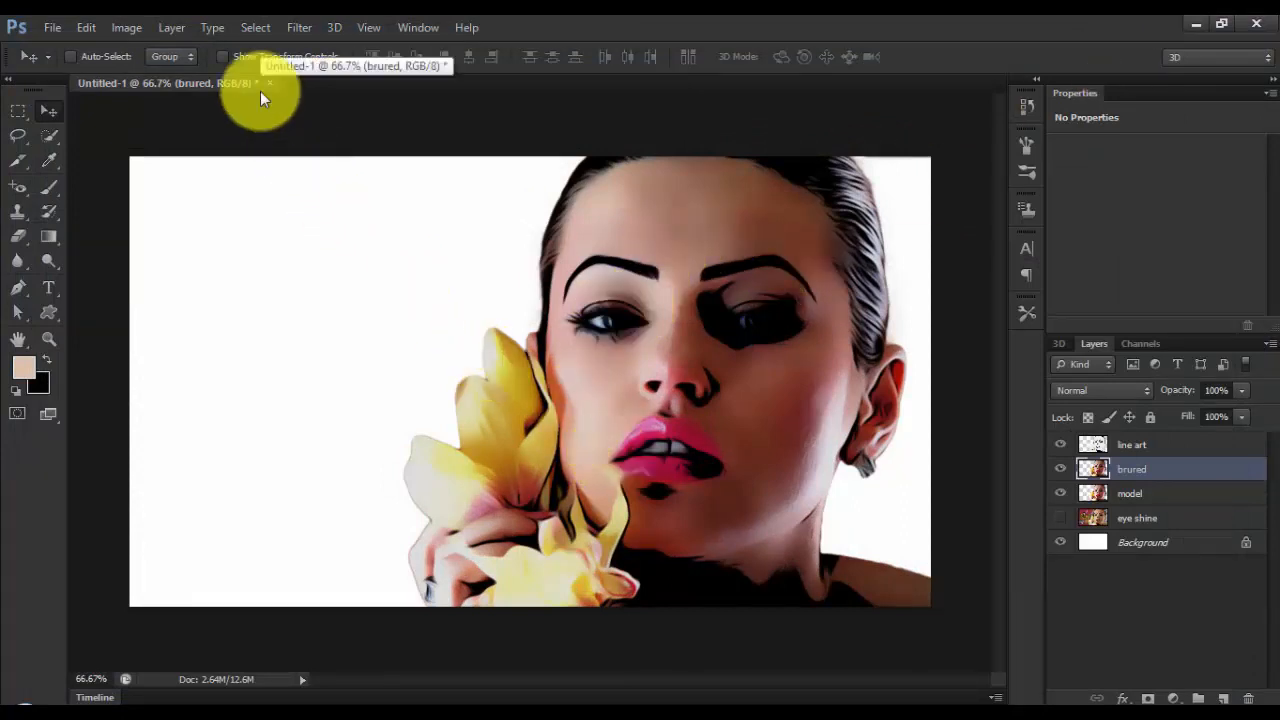
- Apply the Cutout filter to the brured layer with 7 levels, edge simplicity 1 and edge fidelity 3
left_click(298, 29)
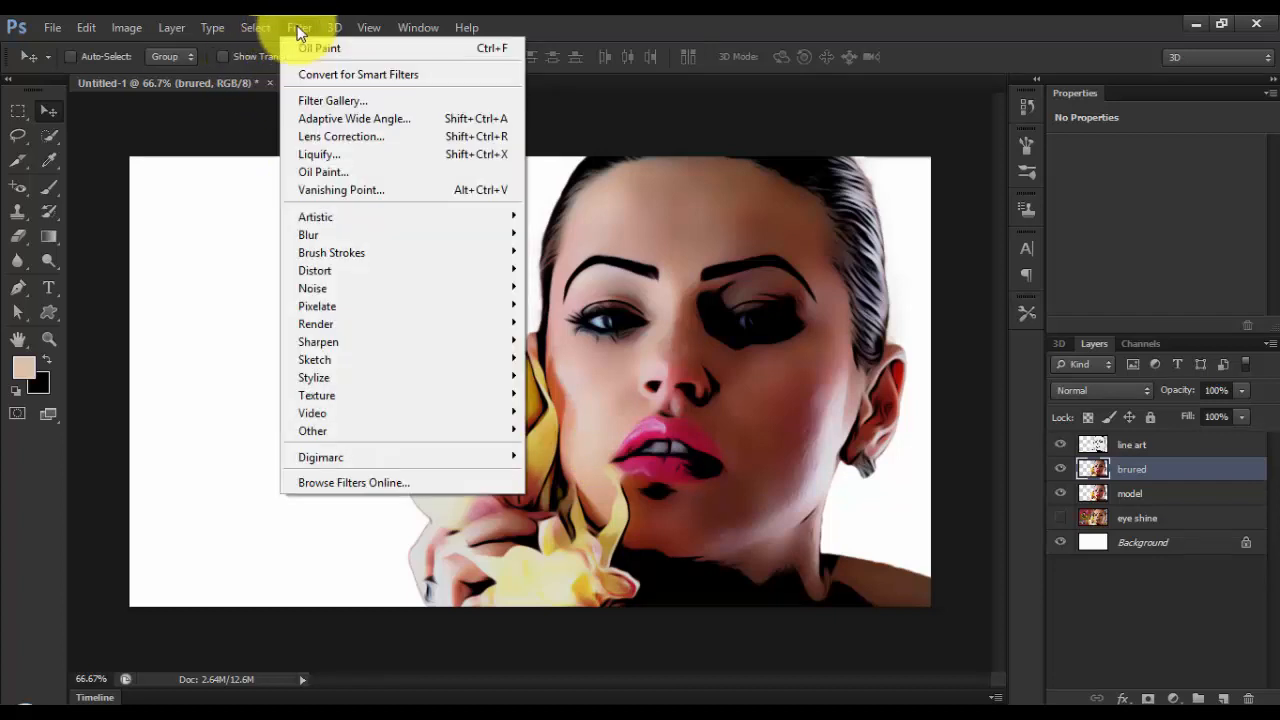
left_click(354, 102)
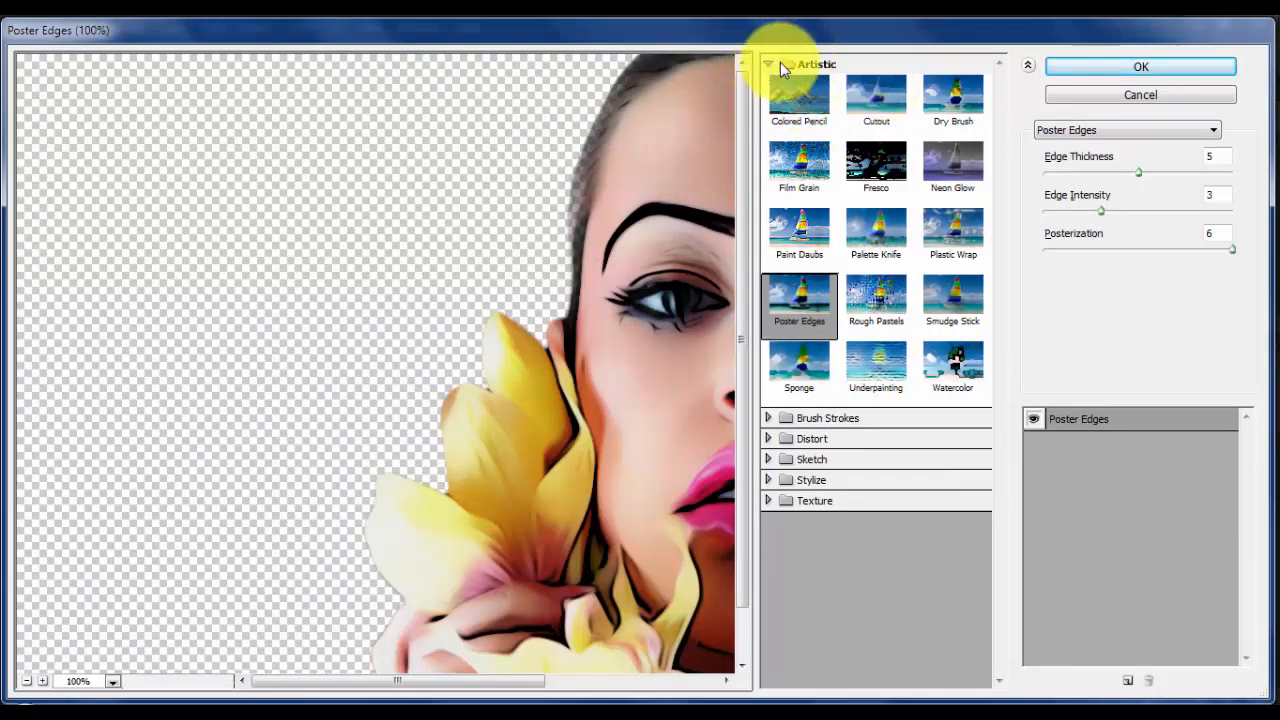
left_click(879, 110)
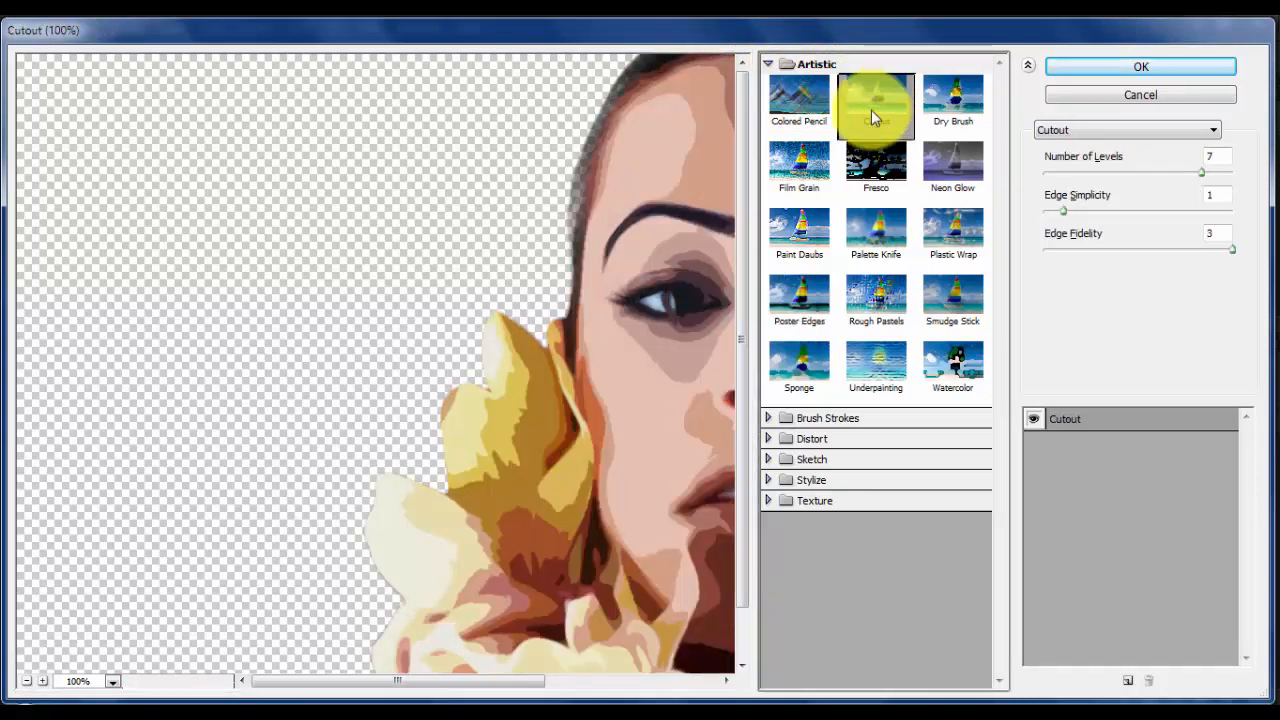
left_click_drag(660, 369, 229, 371)
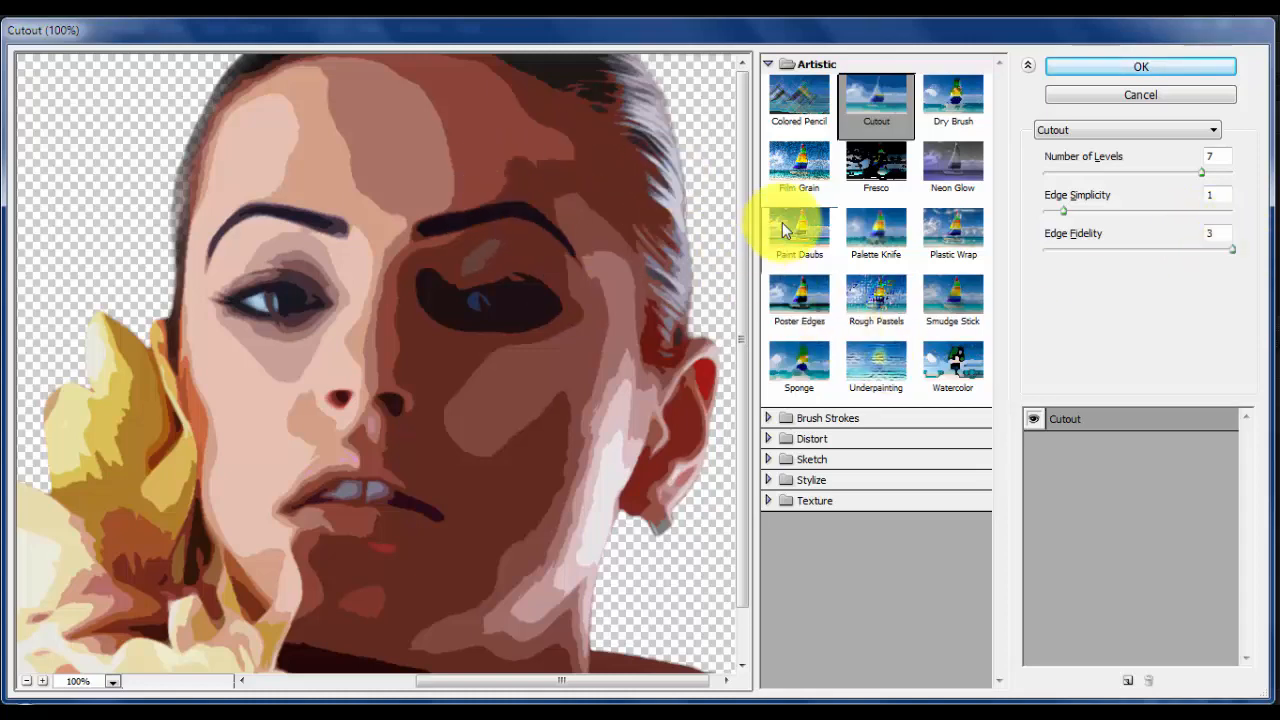
left_click(1104, 68)
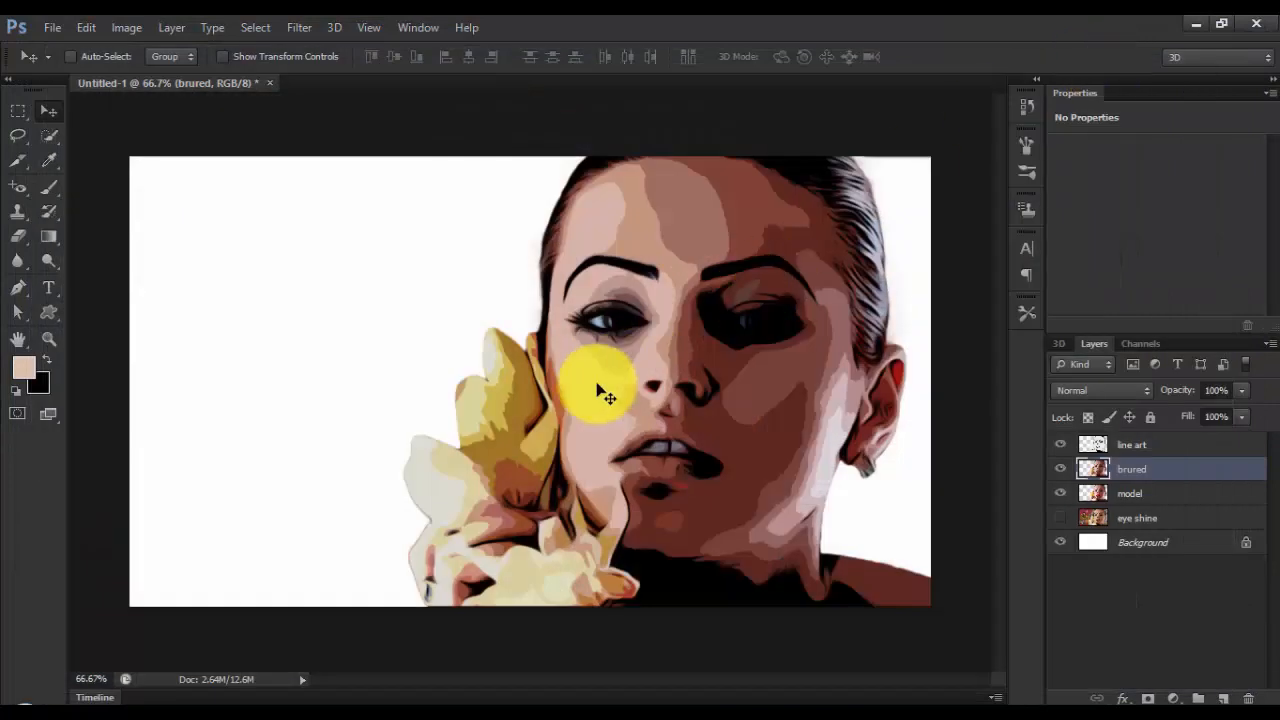
- Adjust the brured layer's Hue/Saturation to hue +10, saturation -17 and lightness +9
key("ctrl+plus")
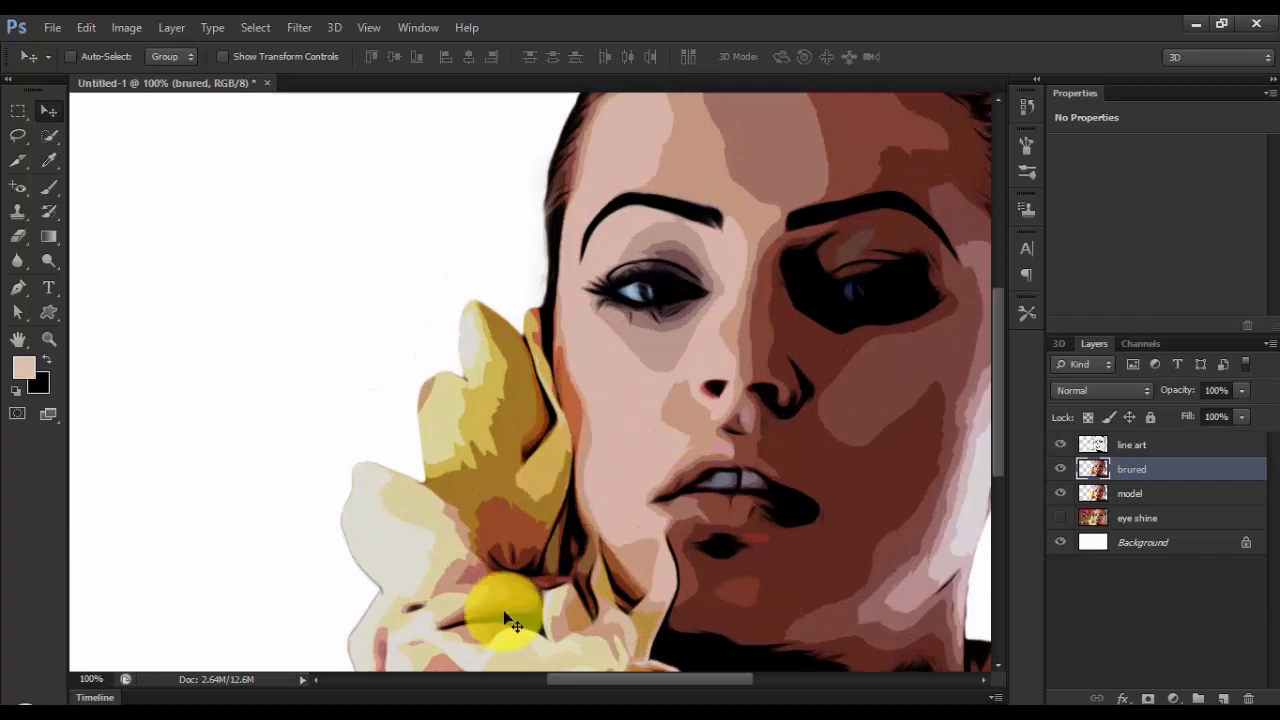
left_click_drag(586, 679, 643, 679)
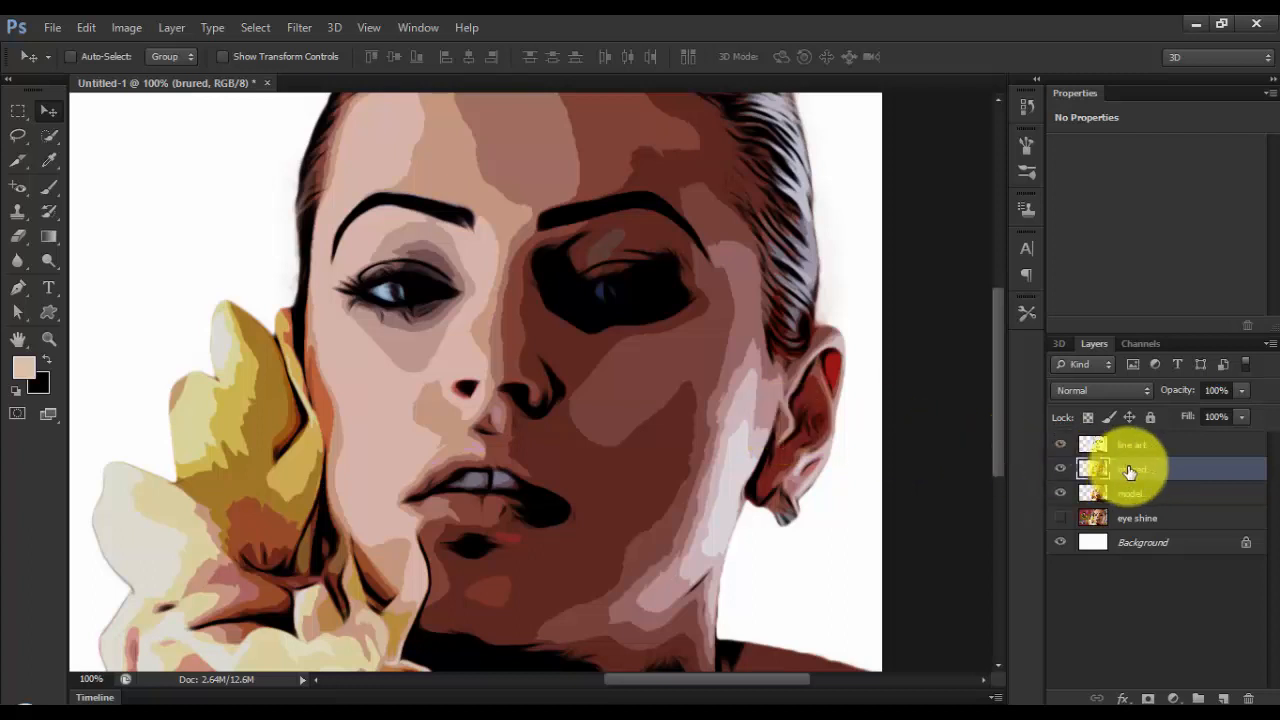
key("ctrl+u")
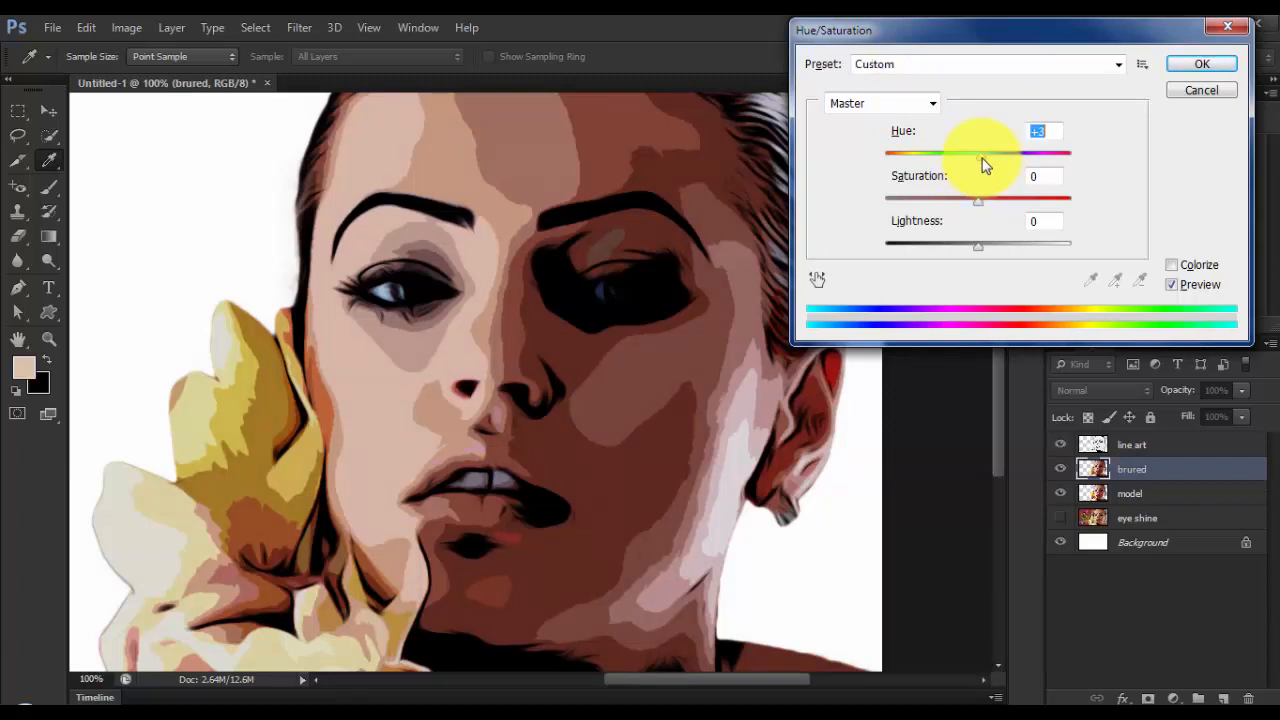
left_click_drag(983, 163, 989, 164)
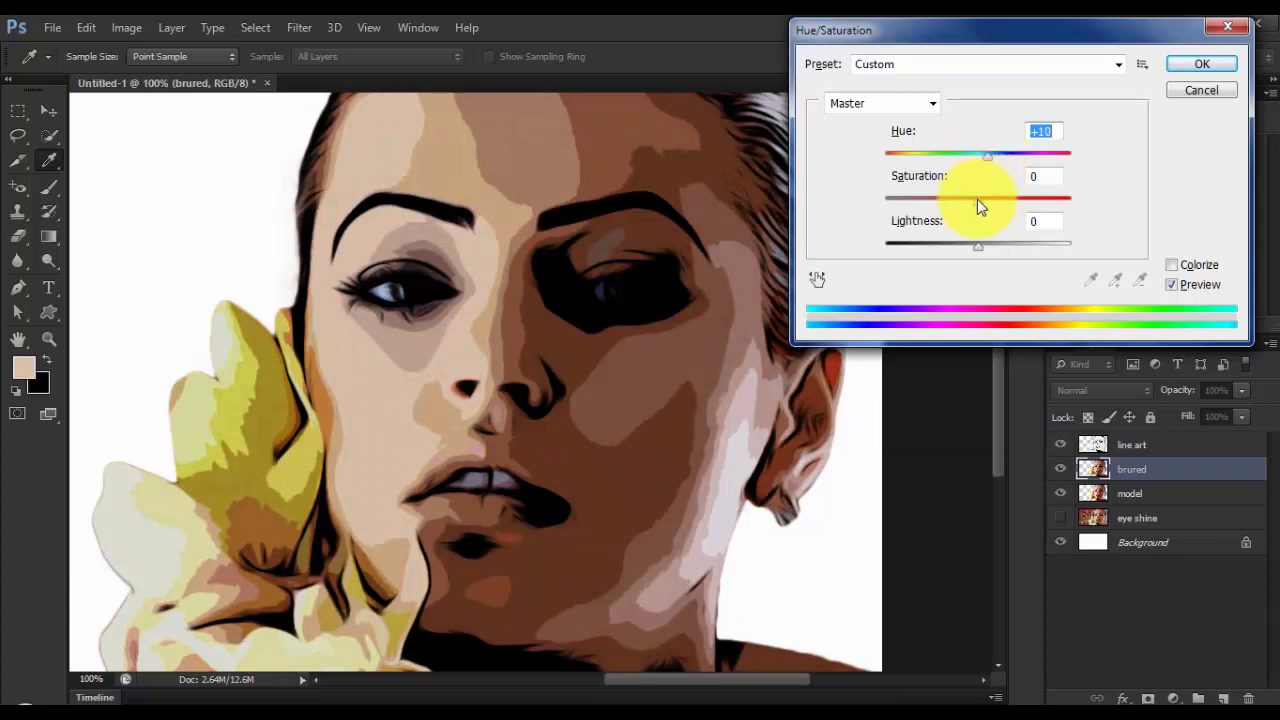
left_click_drag(977, 199, 958, 208)
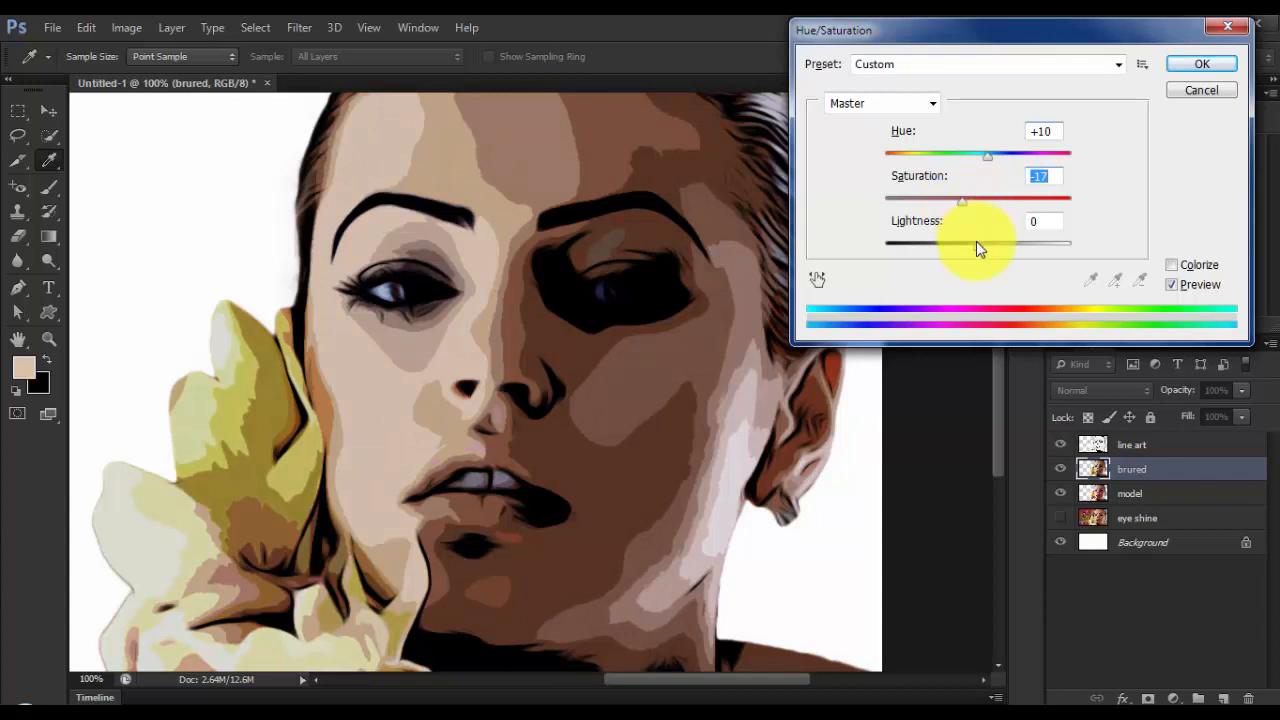
mouse_move(980, 254)
left_mouse_down()
mouse_move(968, 252)
mouse_move(988, 254)
left_mouse_up()
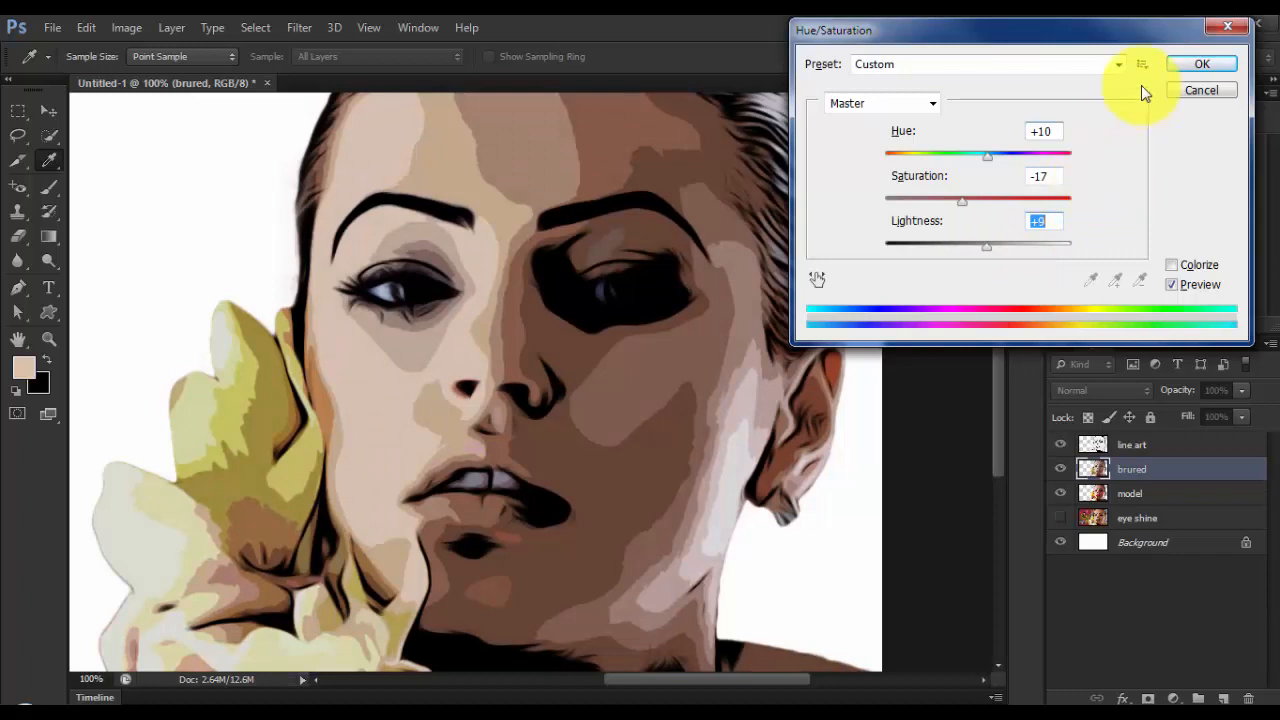
left_click(1201, 64)
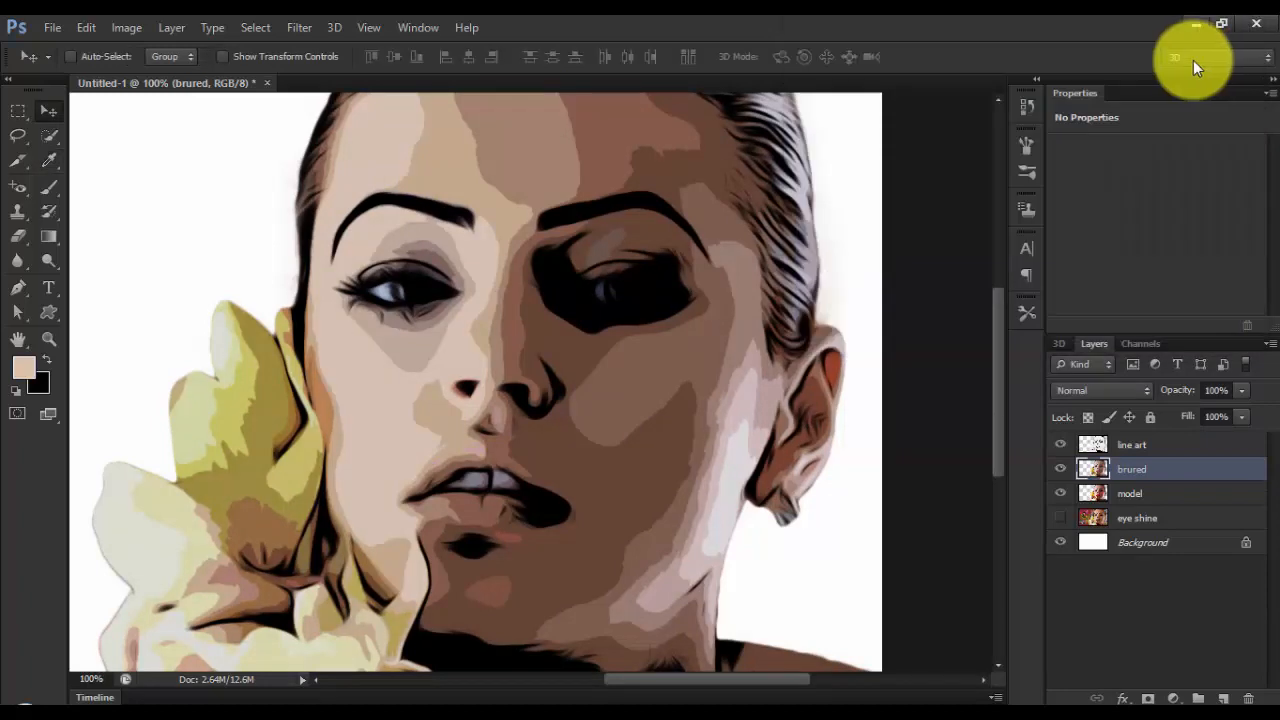
- Copy a freehand lasso selection around the mouth from the model layer to a new layer named lips, and place it above the brured layer
key("ctrl+minus")
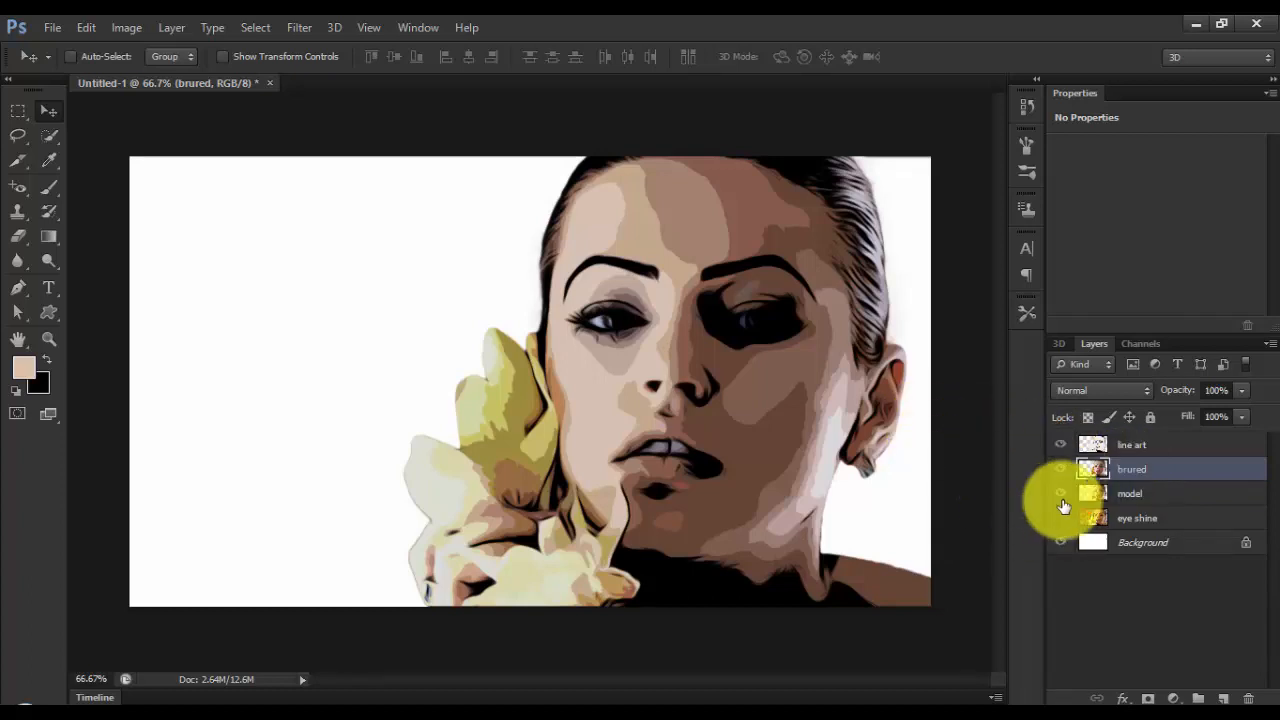
left_click(1126, 500)
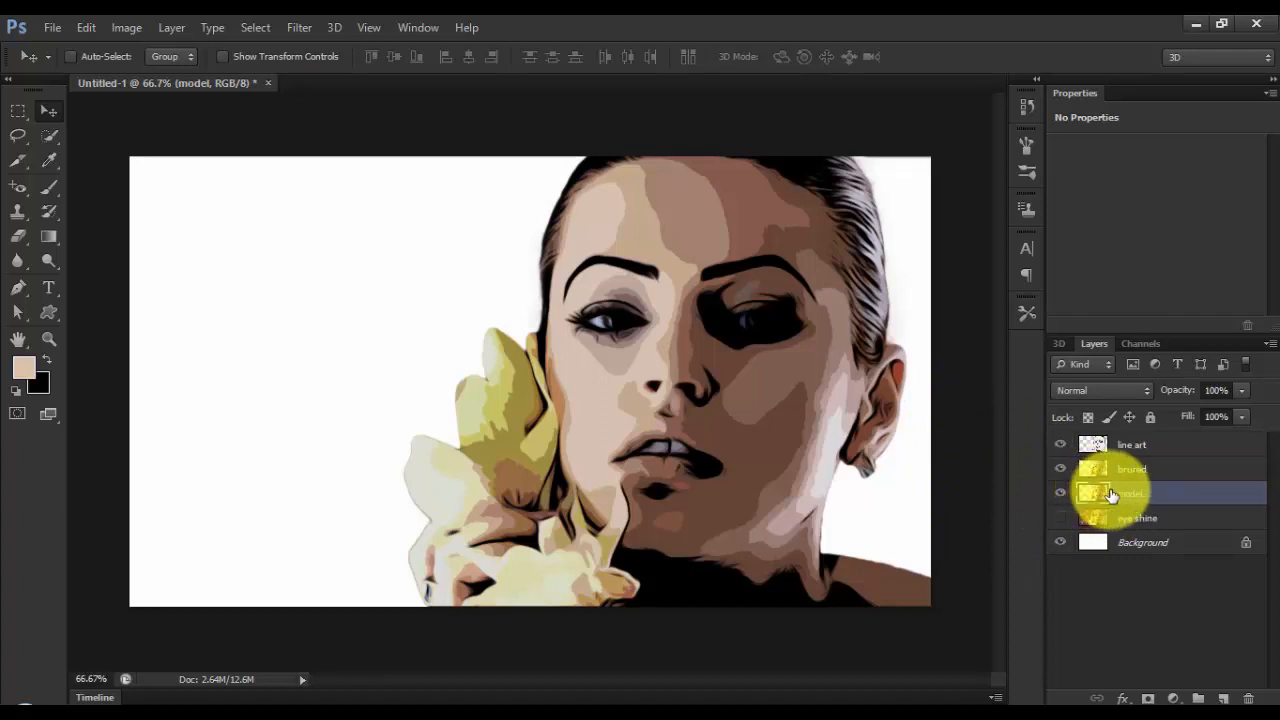
key("ctrl+1")
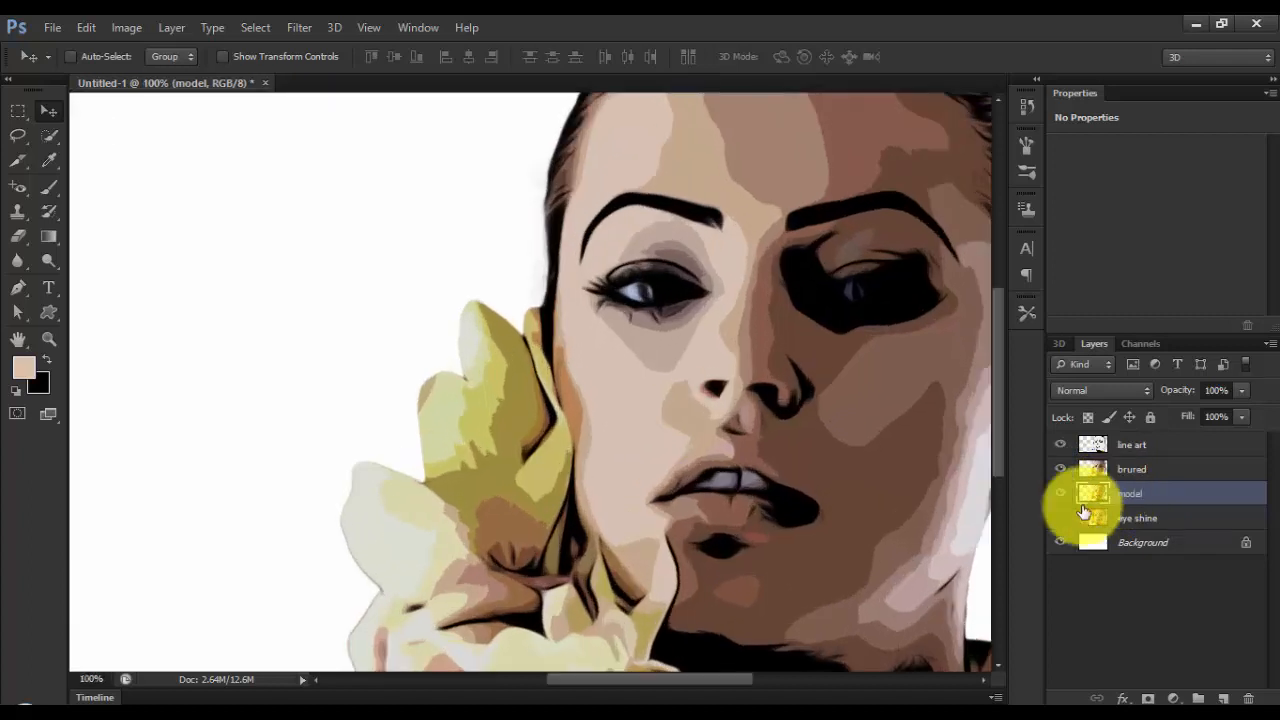
left_click_drag(716, 686, 748, 686)
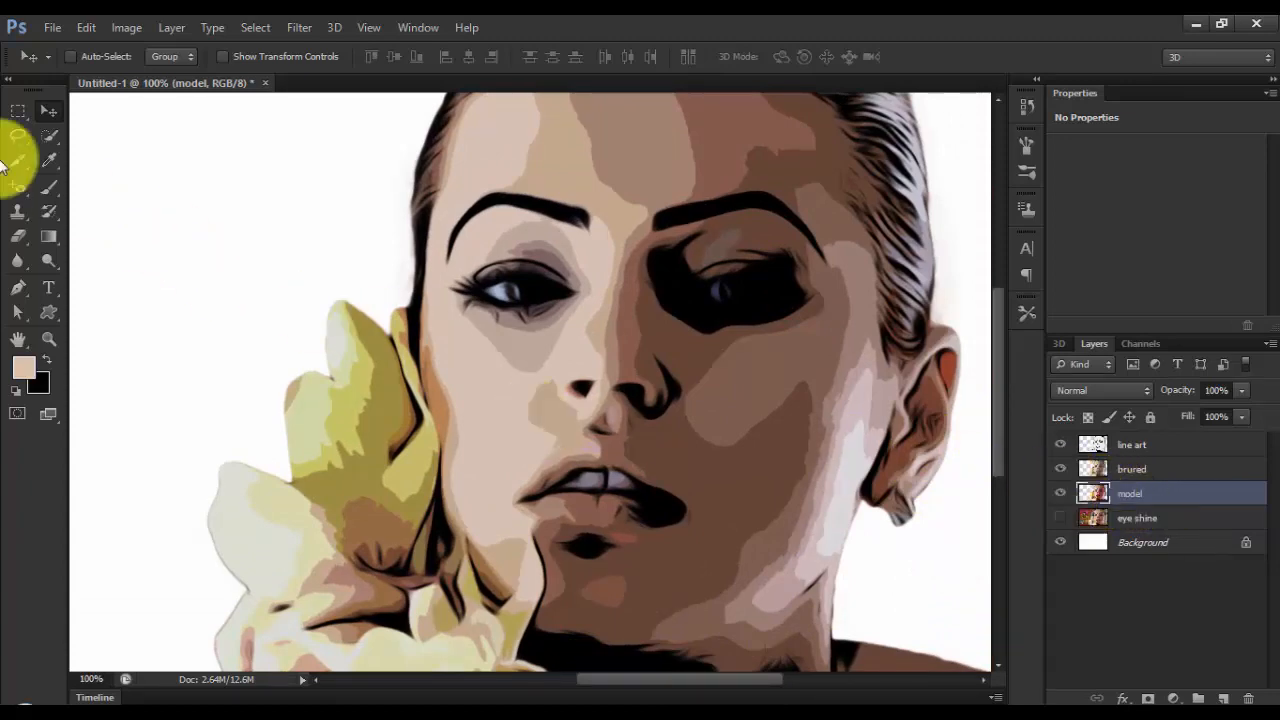
left_click(18, 135)
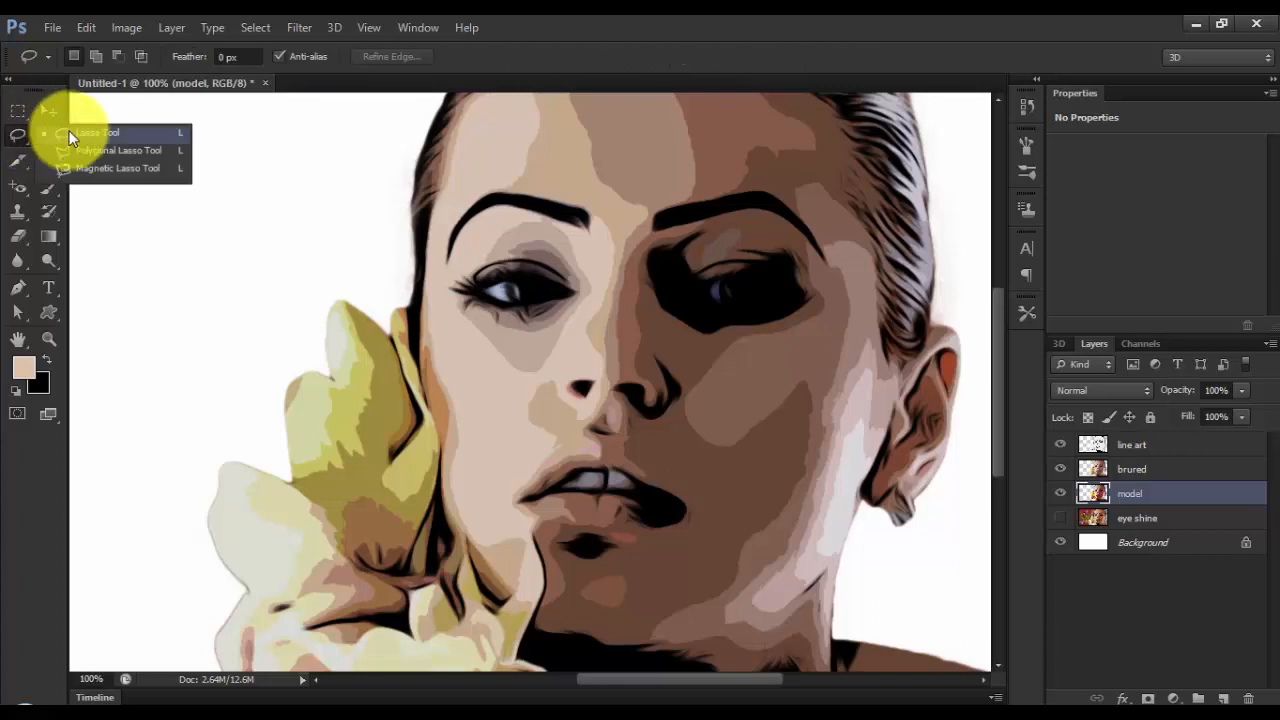
left_click(77, 130)
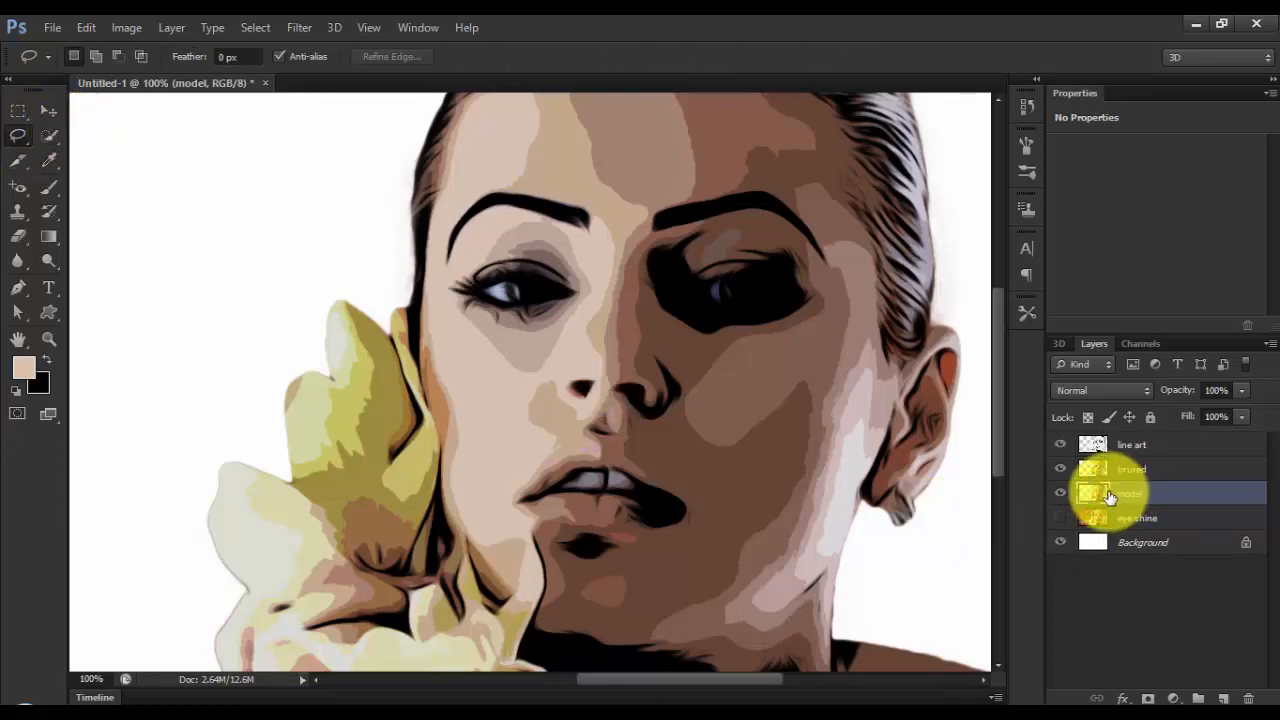
mouse_move(541, 422)
left_mouse_down()
mouse_move(500, 458)
mouse_move(489, 549)
mouse_move(576, 585)
mouse_move(701, 547)
mouse_move(733, 471)
mouse_move(645, 422)
mouse_move(543, 423)
left_mouse_up()
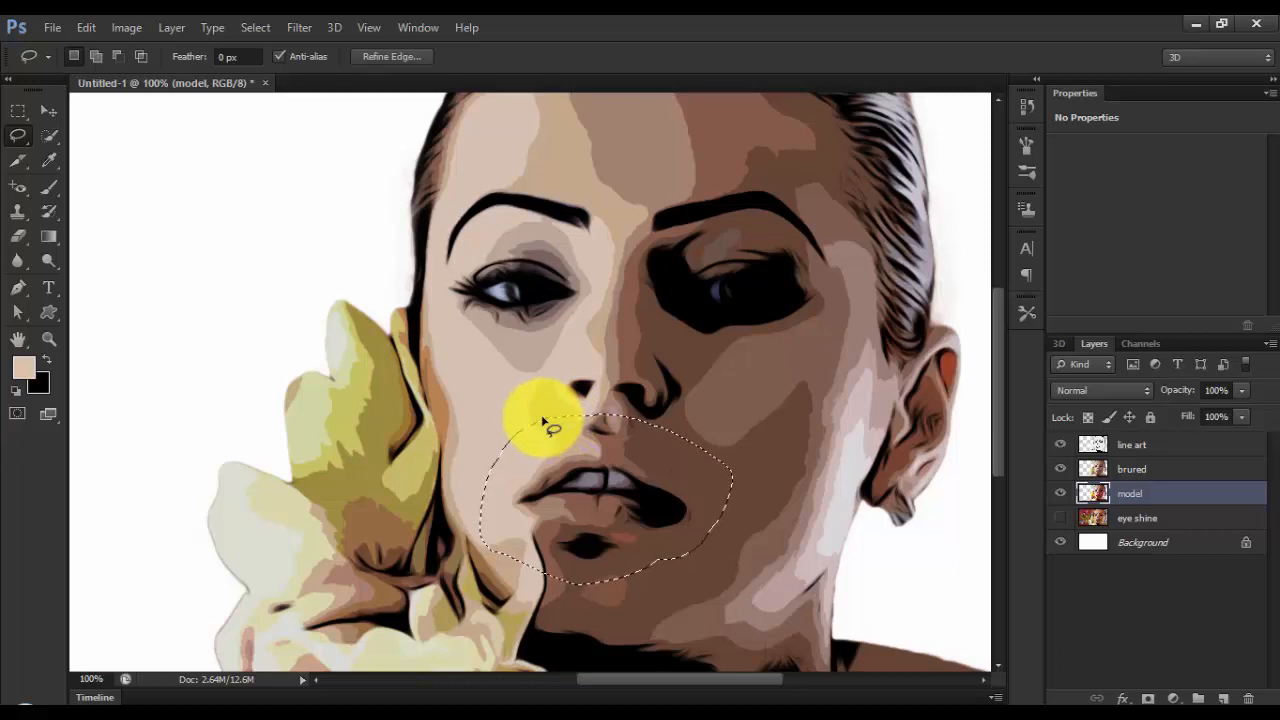
key("ctrl+j")
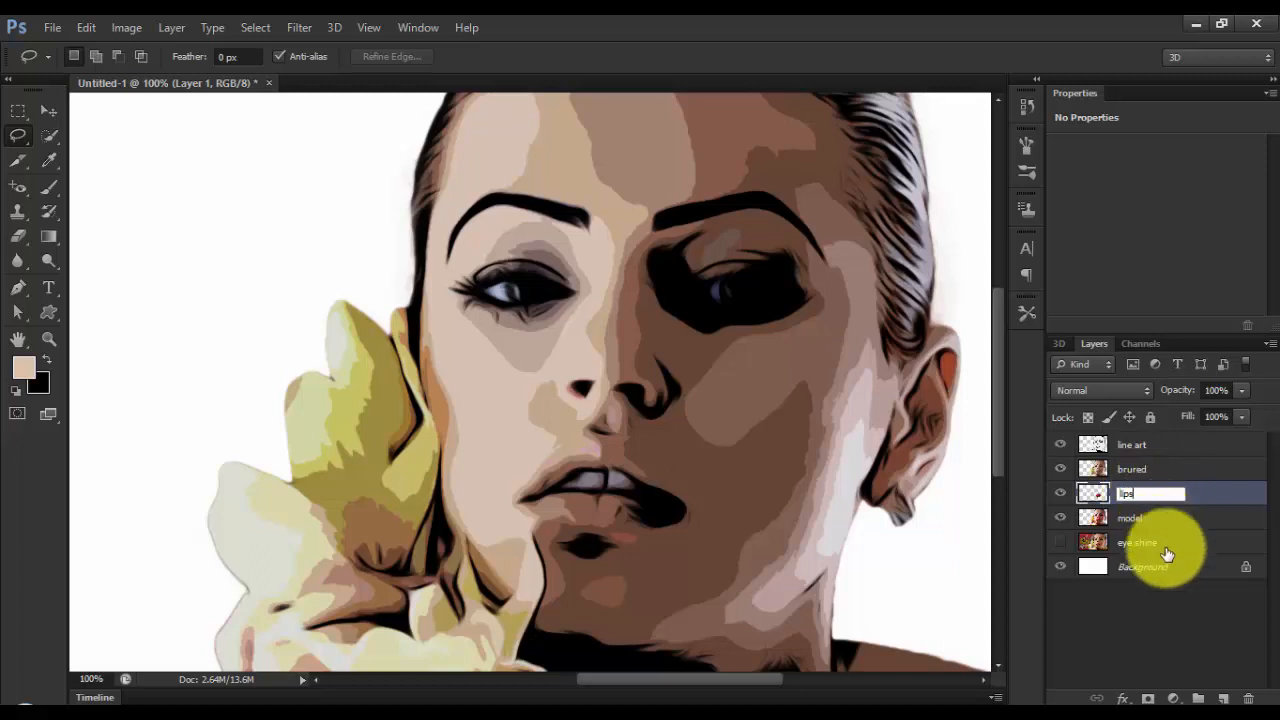
key("Return")
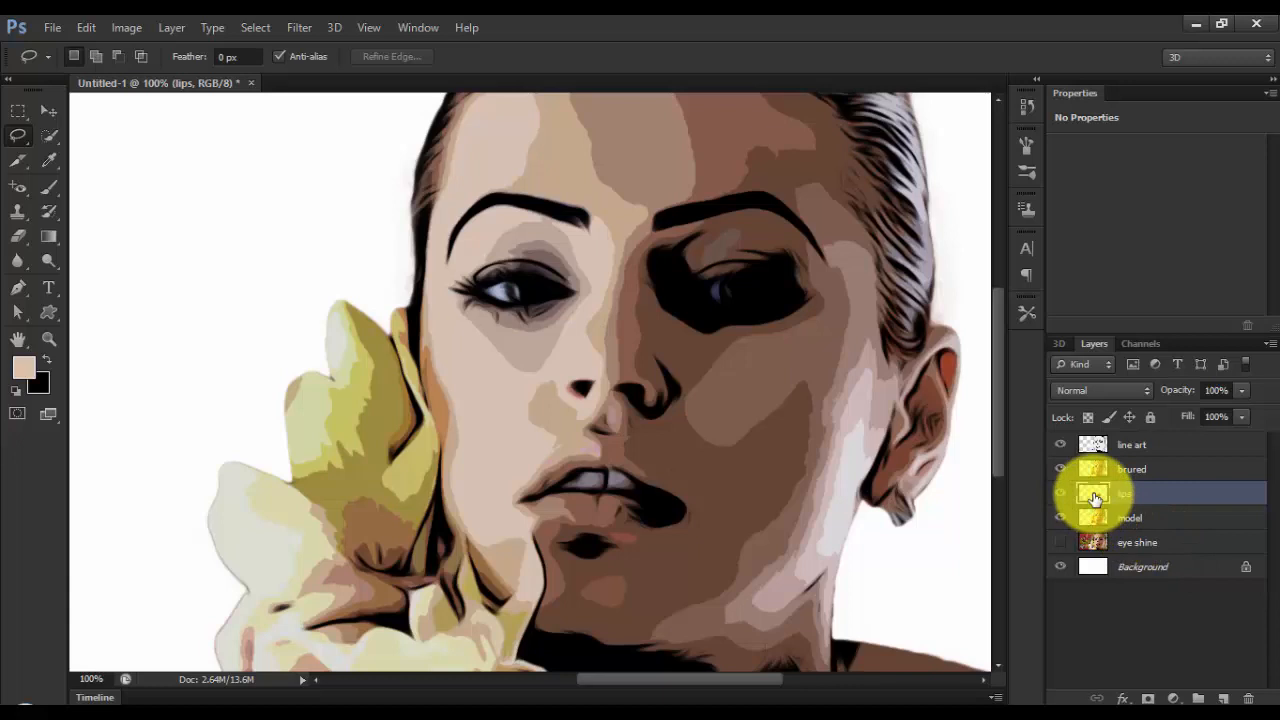
left_click_drag(1095, 497, 1091, 452)
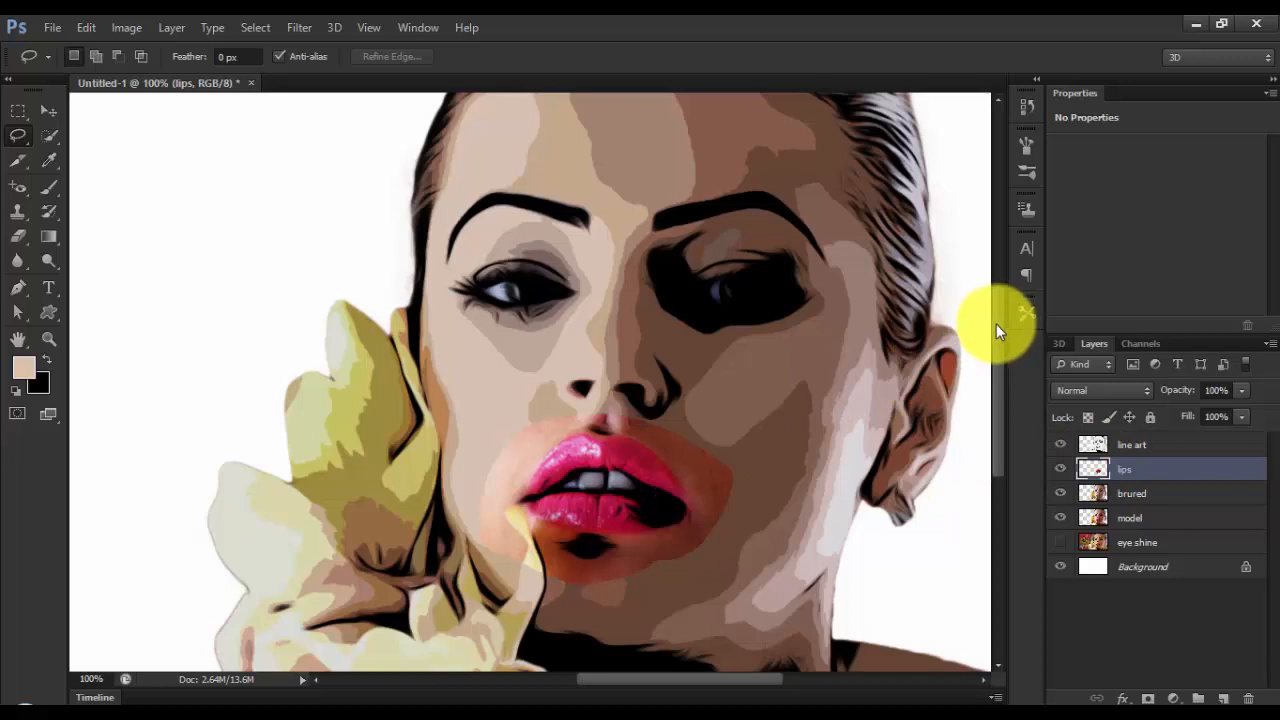
- Apply a Surface Blur to the lips layer with a radius of 16 pixels and a threshold of 23 levels
scroll(996, 324, "down", 3)
left_click_drag(996, 362, 984, 364)
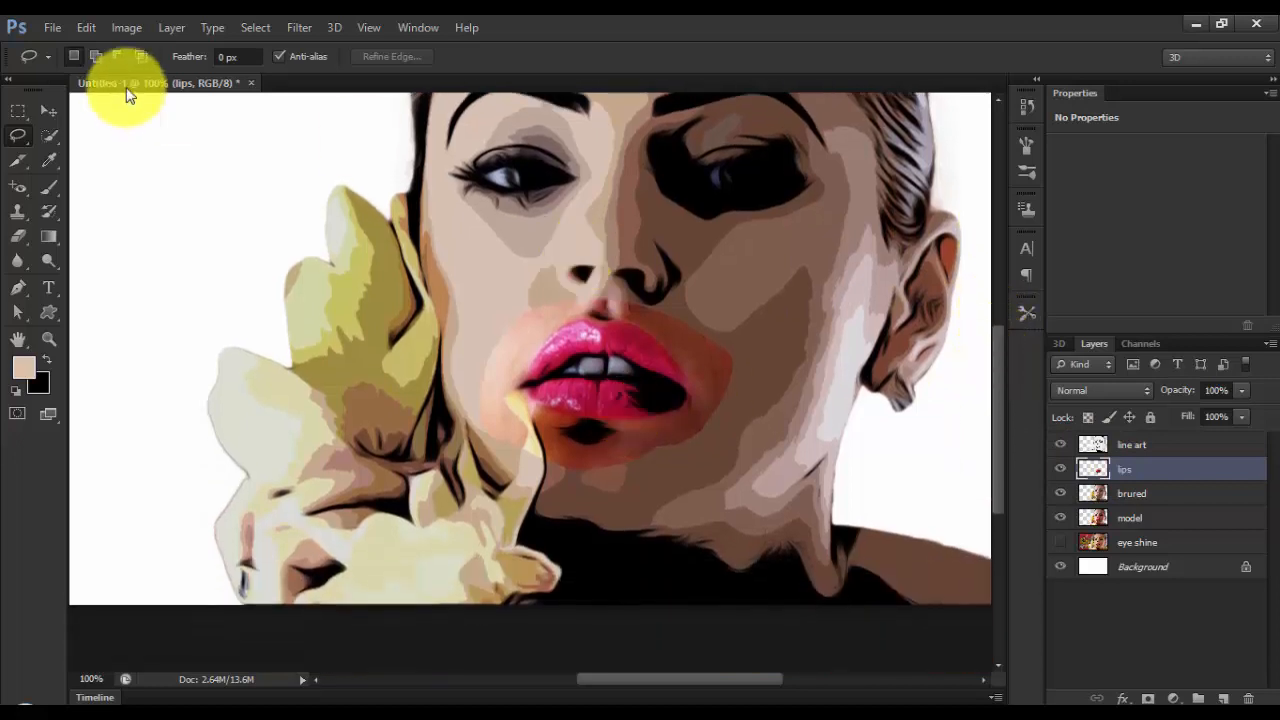
left_click(50, 110)
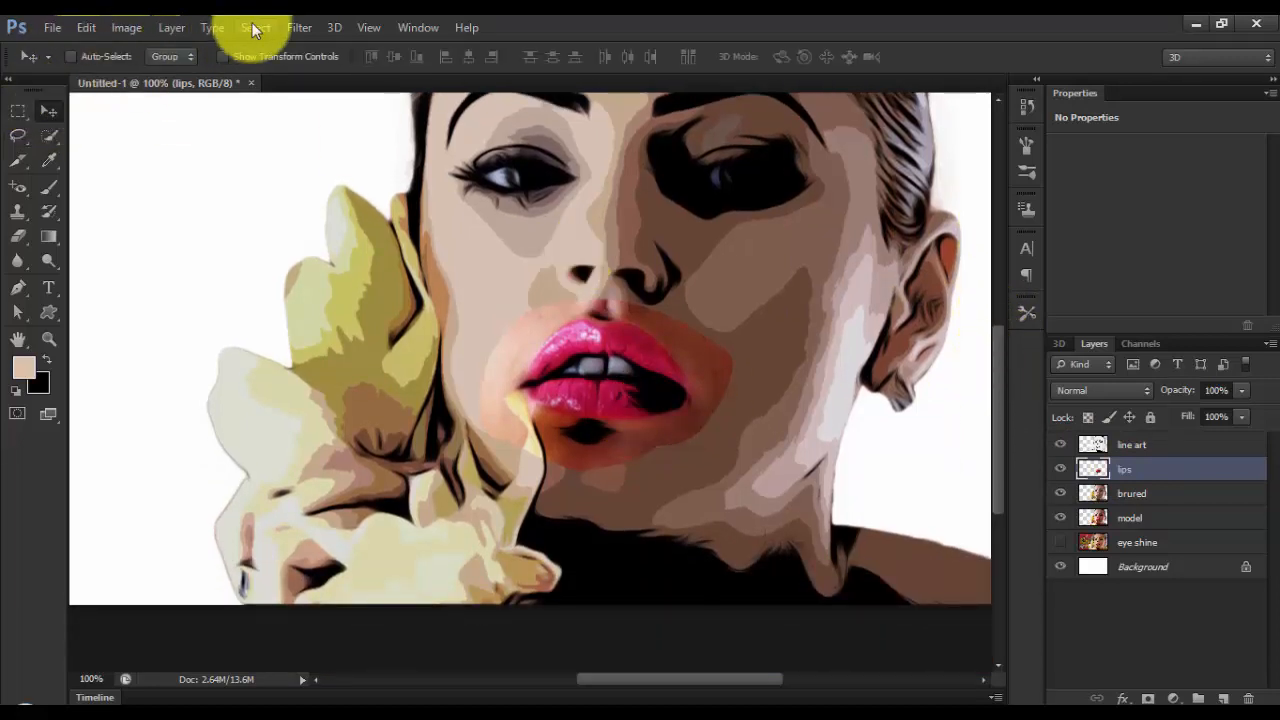
left_click(298, 27)
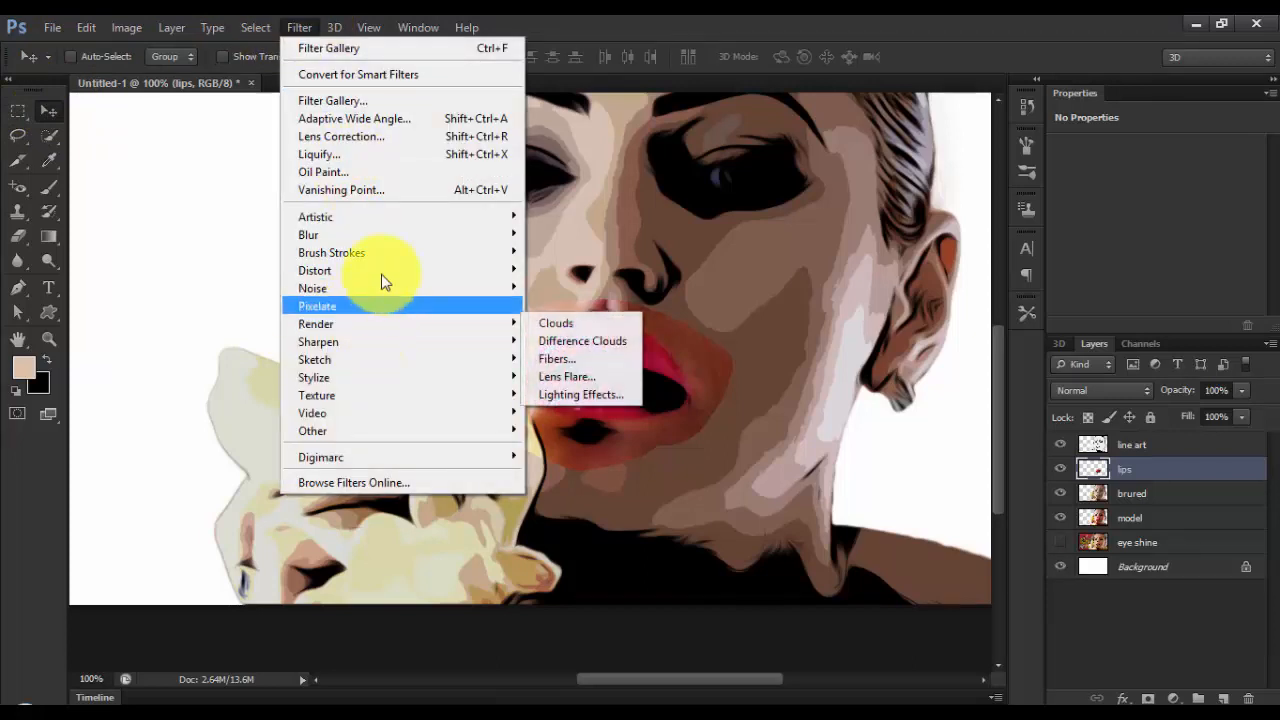
mouse_move(379, 238)
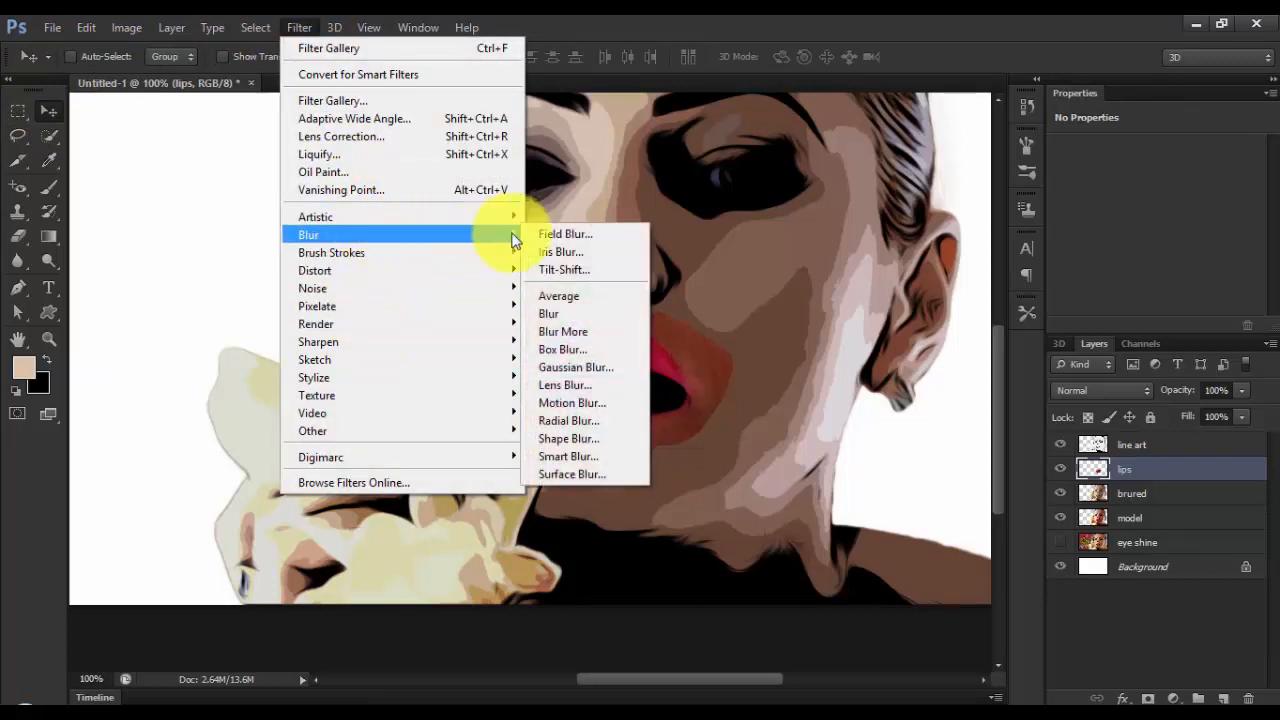
left_click(593, 472)
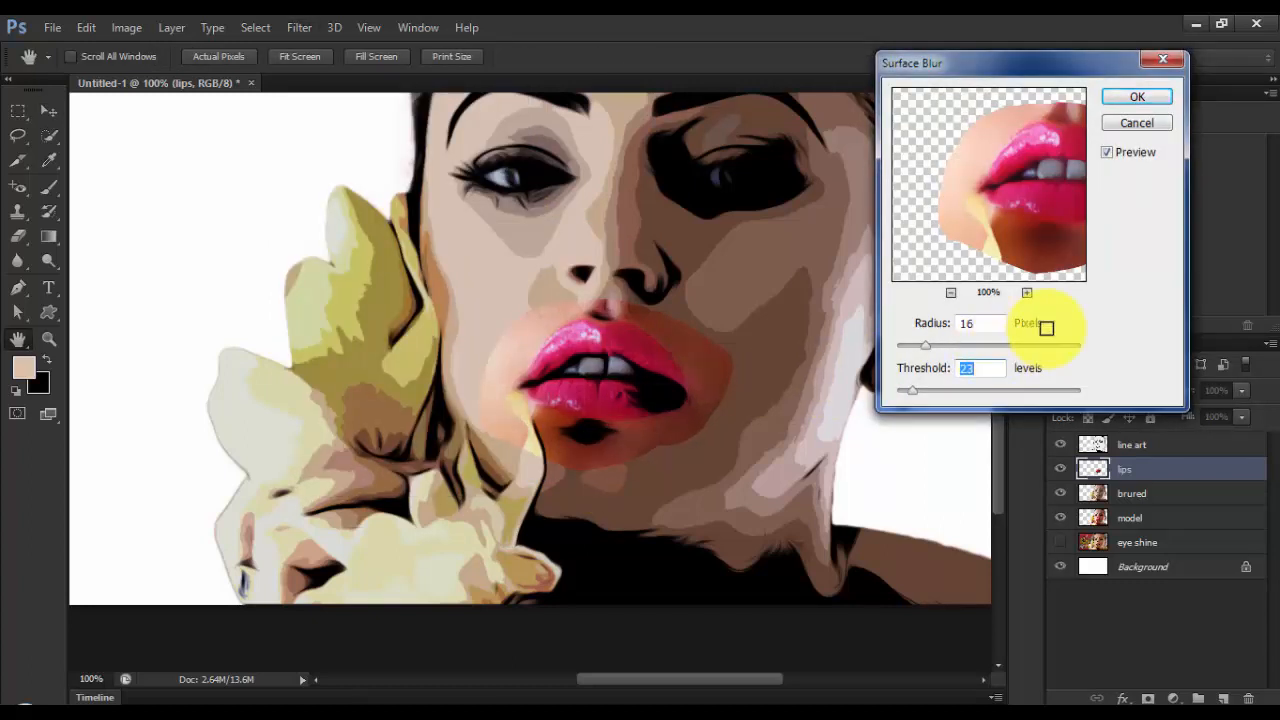
left_click_drag(1019, 217, 975, 225)
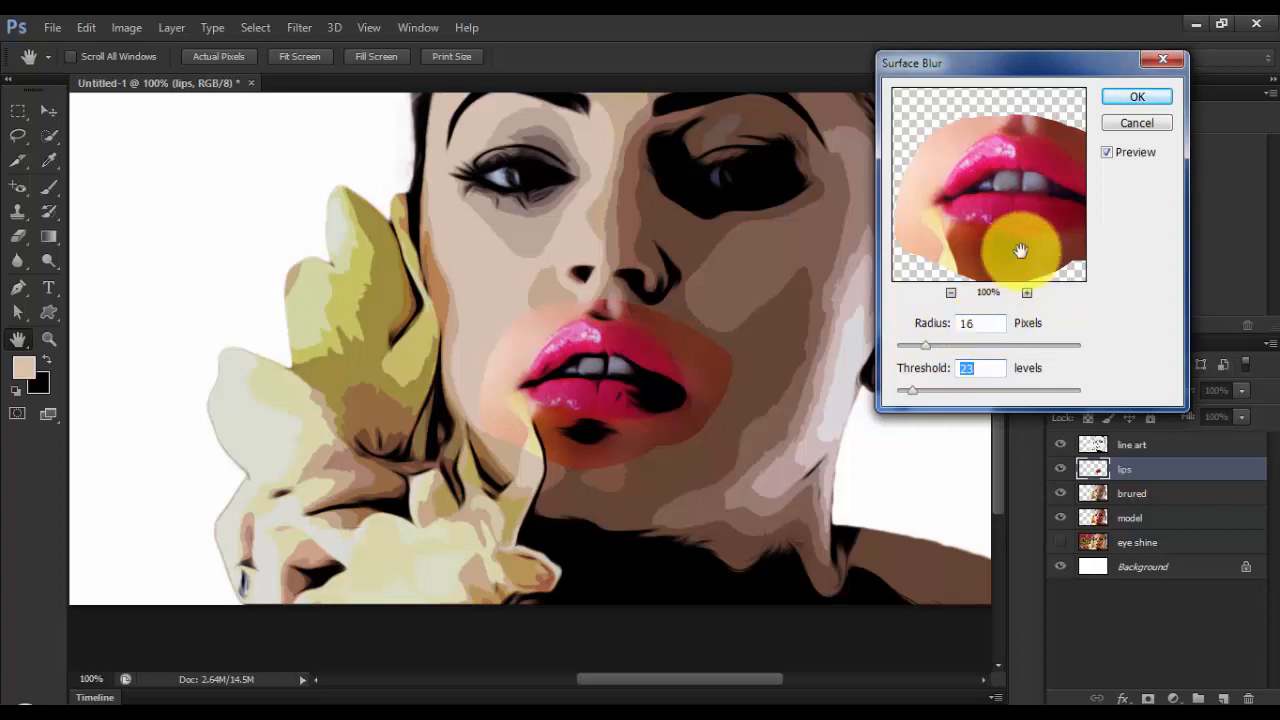
left_click(1143, 97)
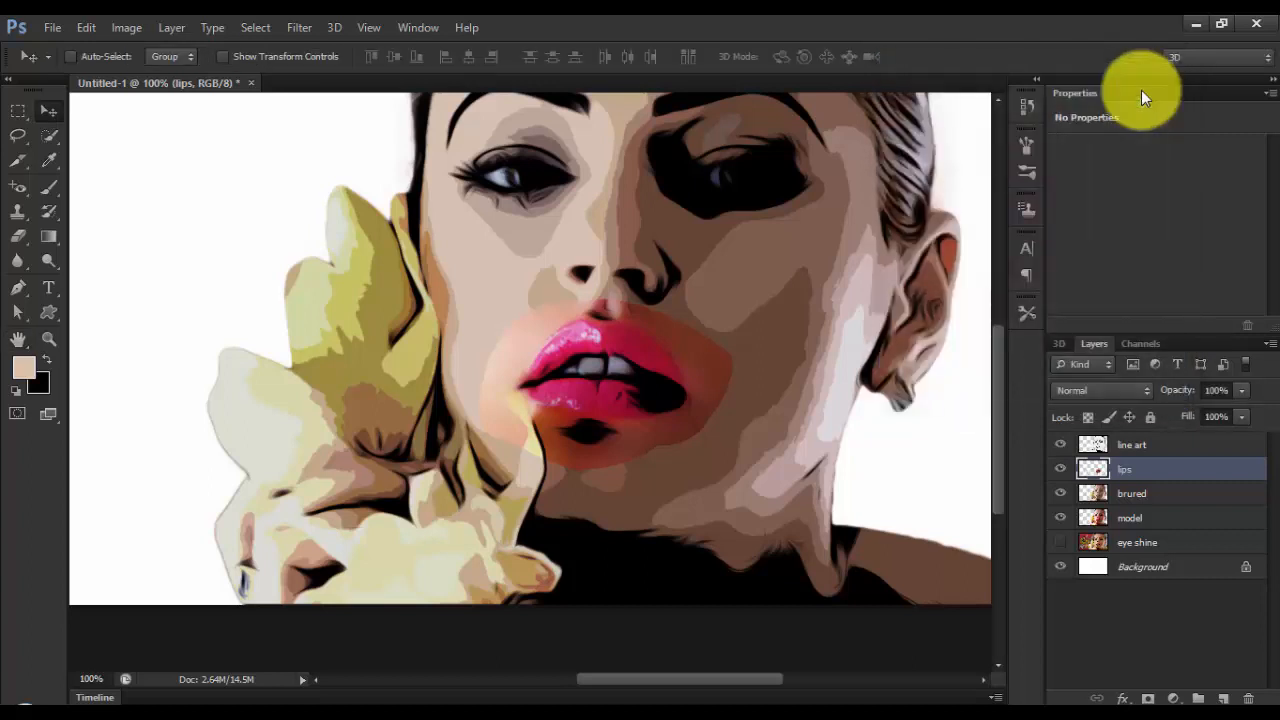
- Apply Oil Paint to the lips layer with stylization 6.83, cleanliness 2.3, scale 0.84, bristle detail 4.65, angular direction 0 and shine 0
left_click(262, 27)
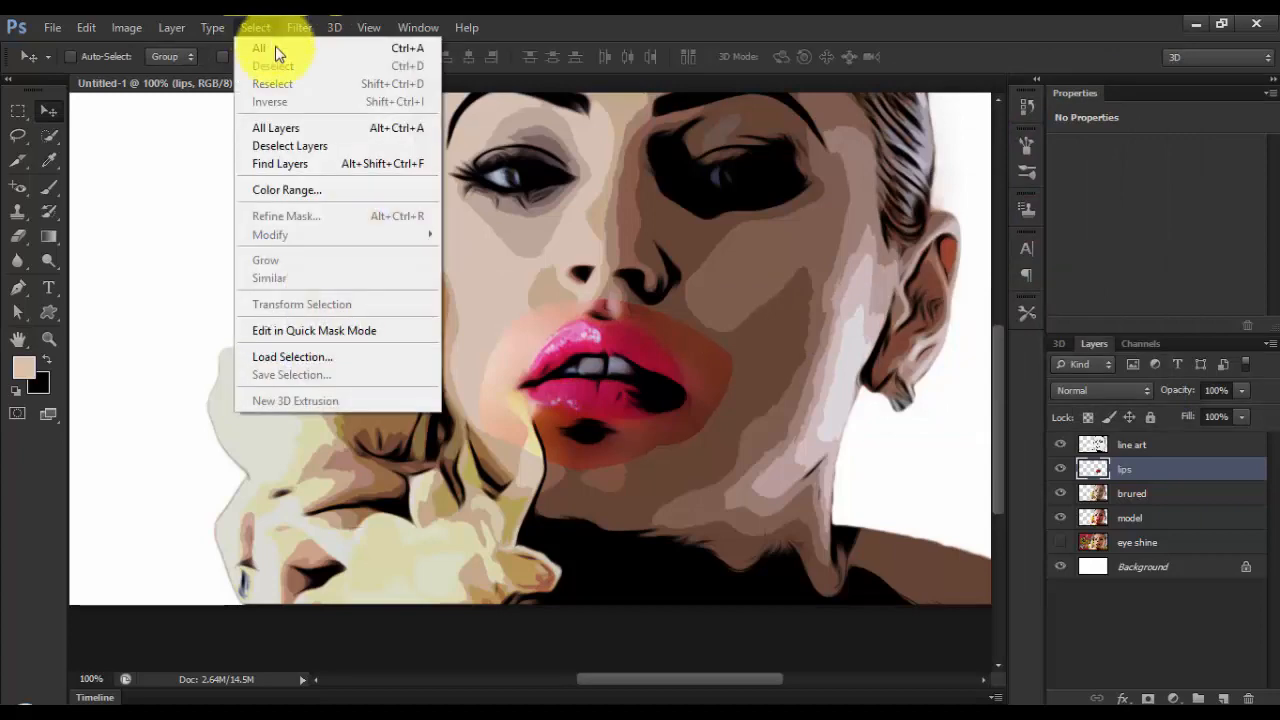
left_click(297, 30)
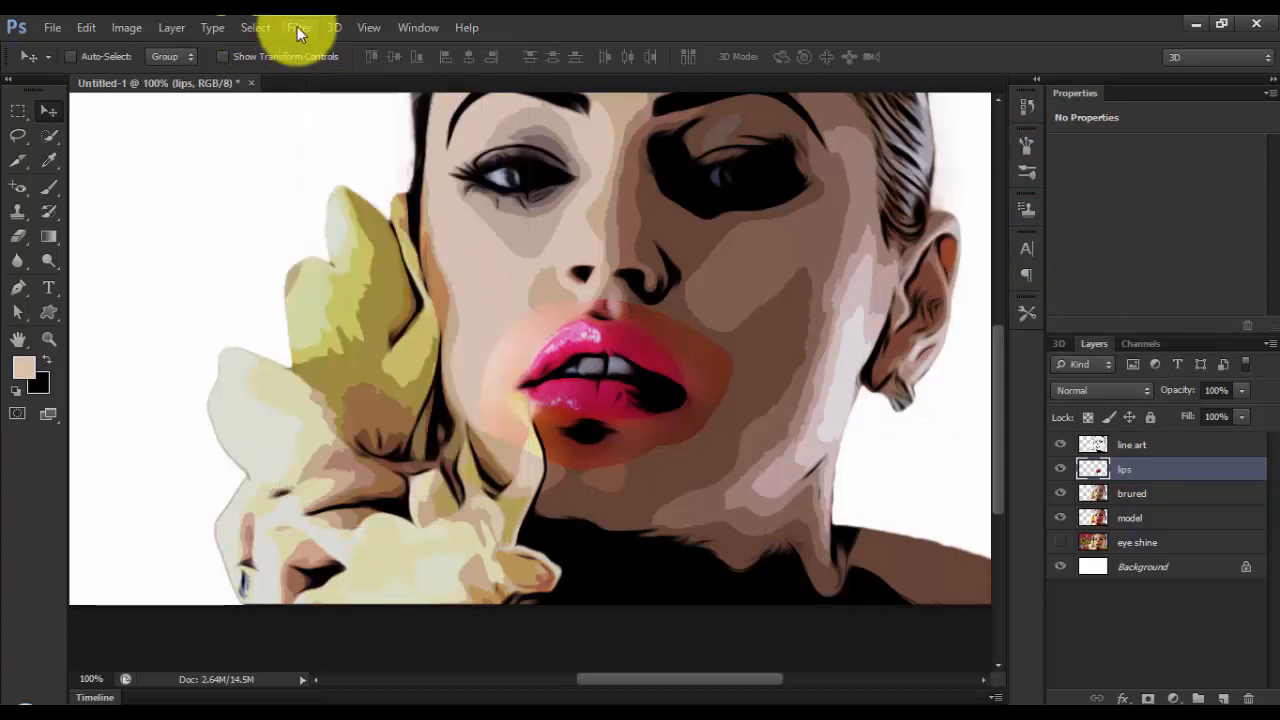
left_click(297, 27)
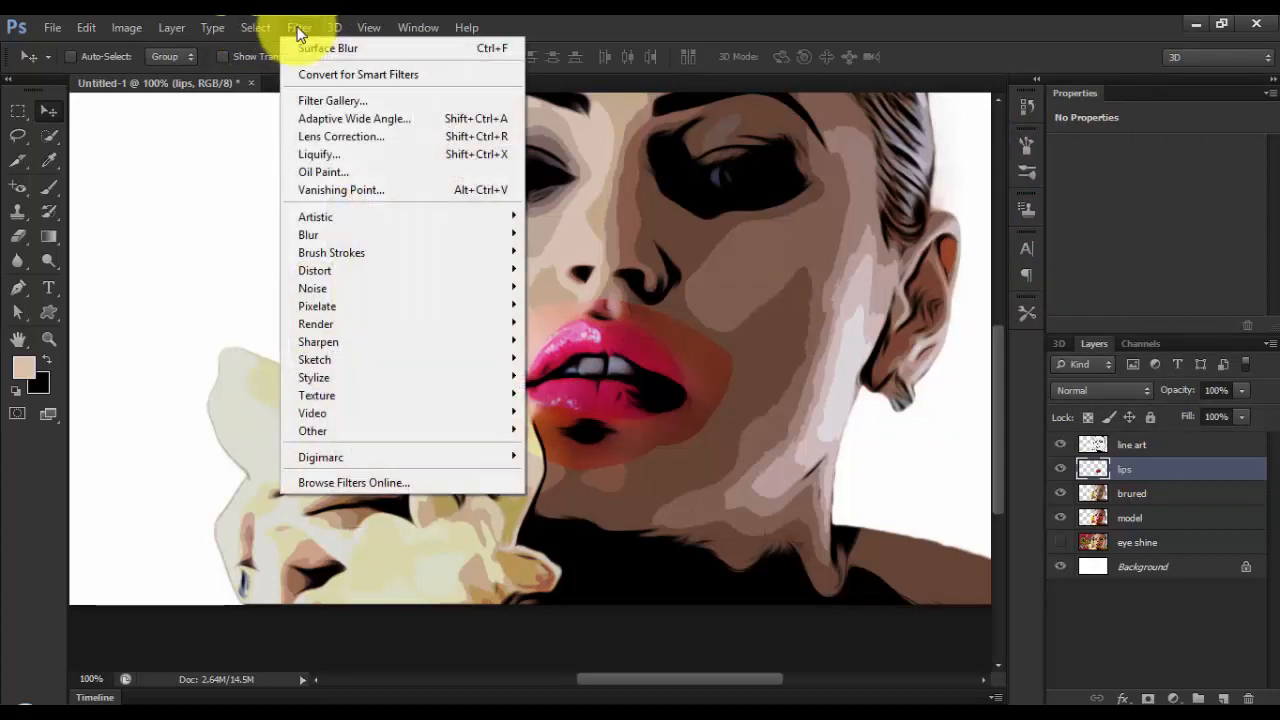
left_click(350, 175)
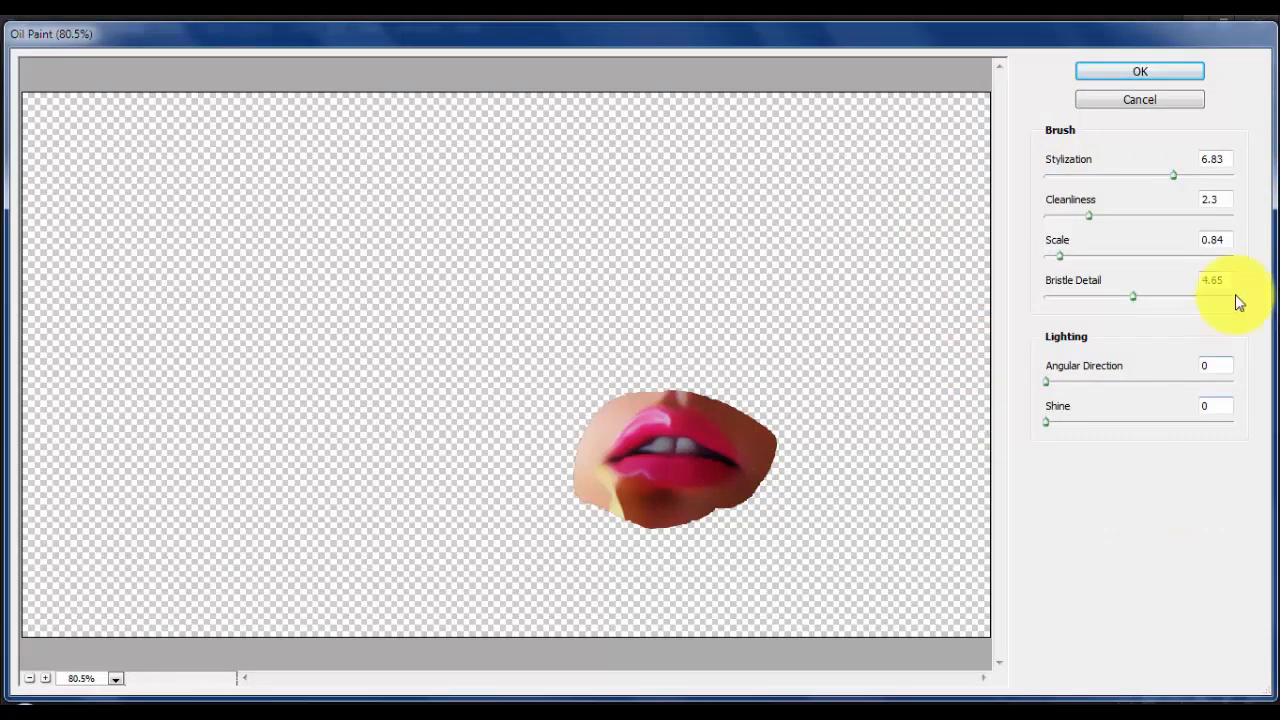
left_click(1159, 74)
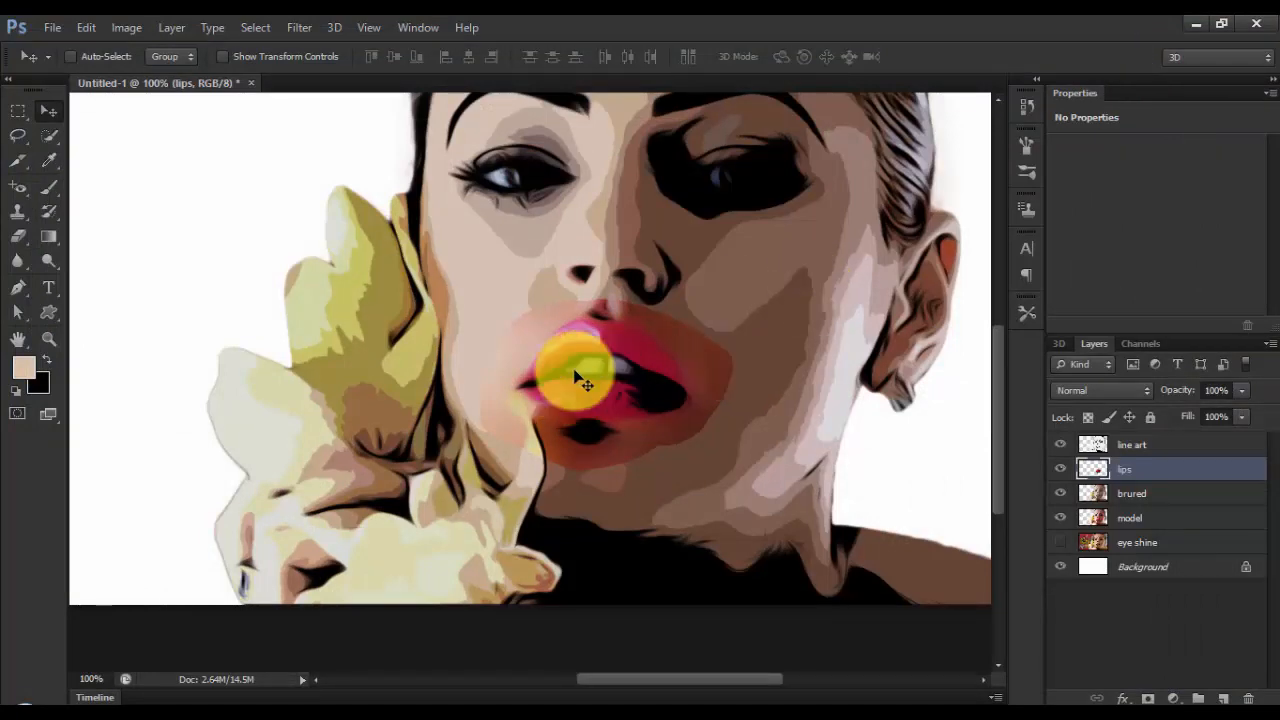
key("ctrl+plus")
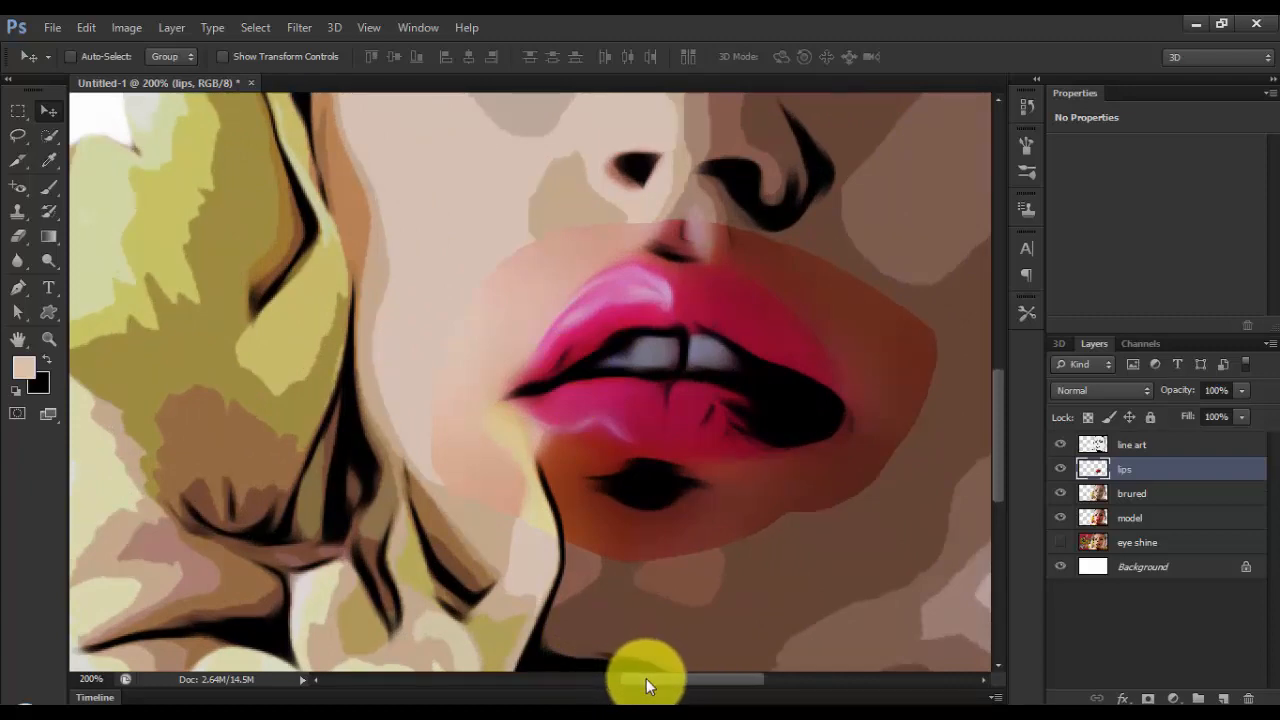
- Erase the surrounding skin from the lips layer with a soft 54 px eraser at 0% hardness, leaving only the lips
left_click_drag(646, 678, 675, 678)
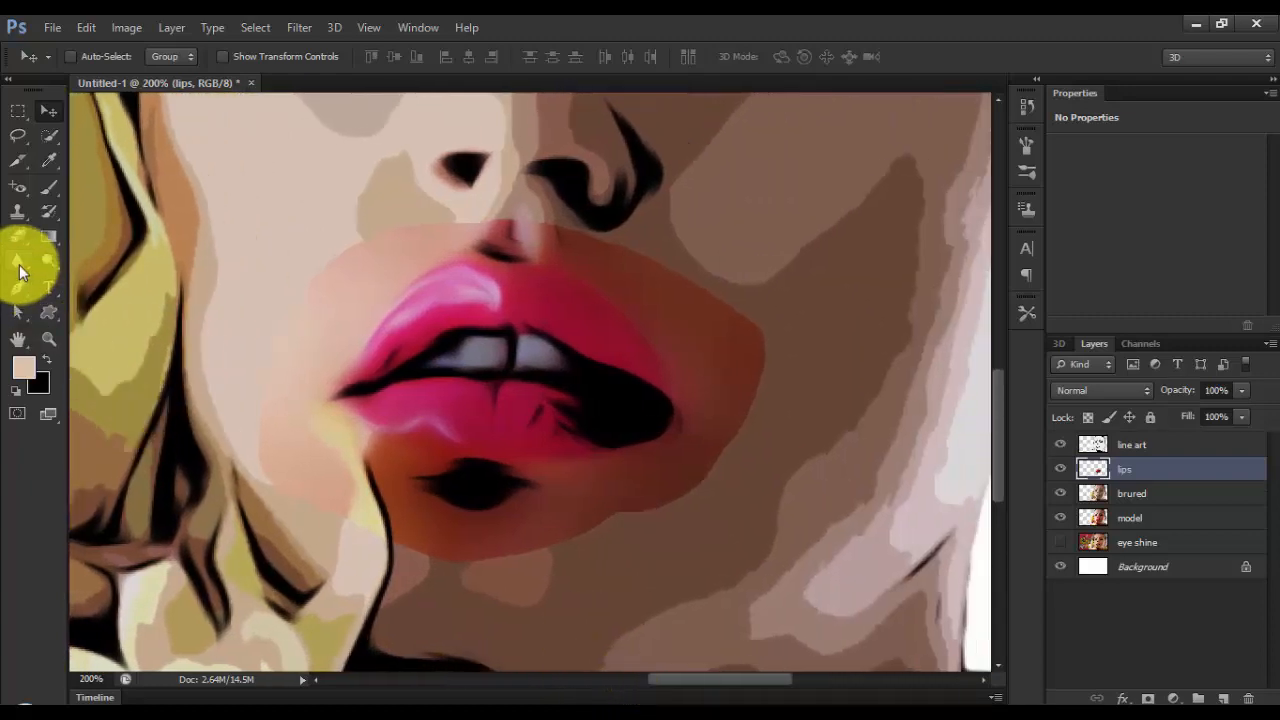
left_click_drag(18, 238, 74, 229)
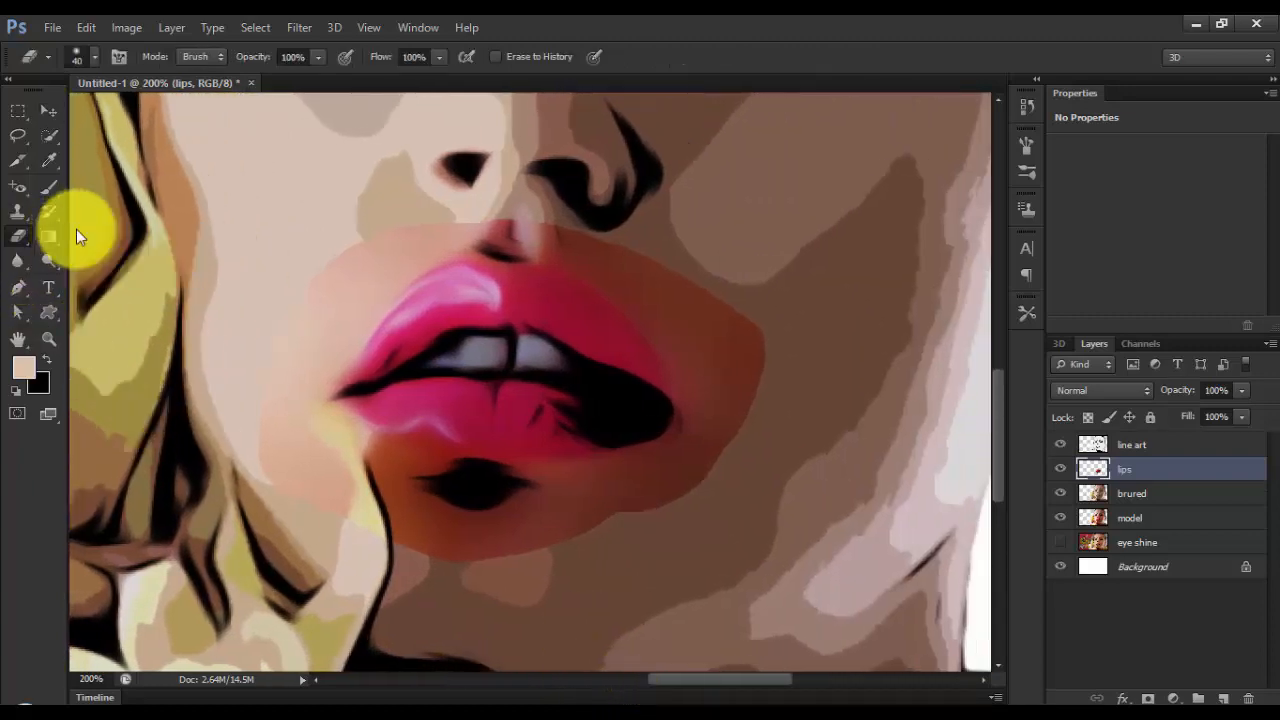
left_click(91, 55)
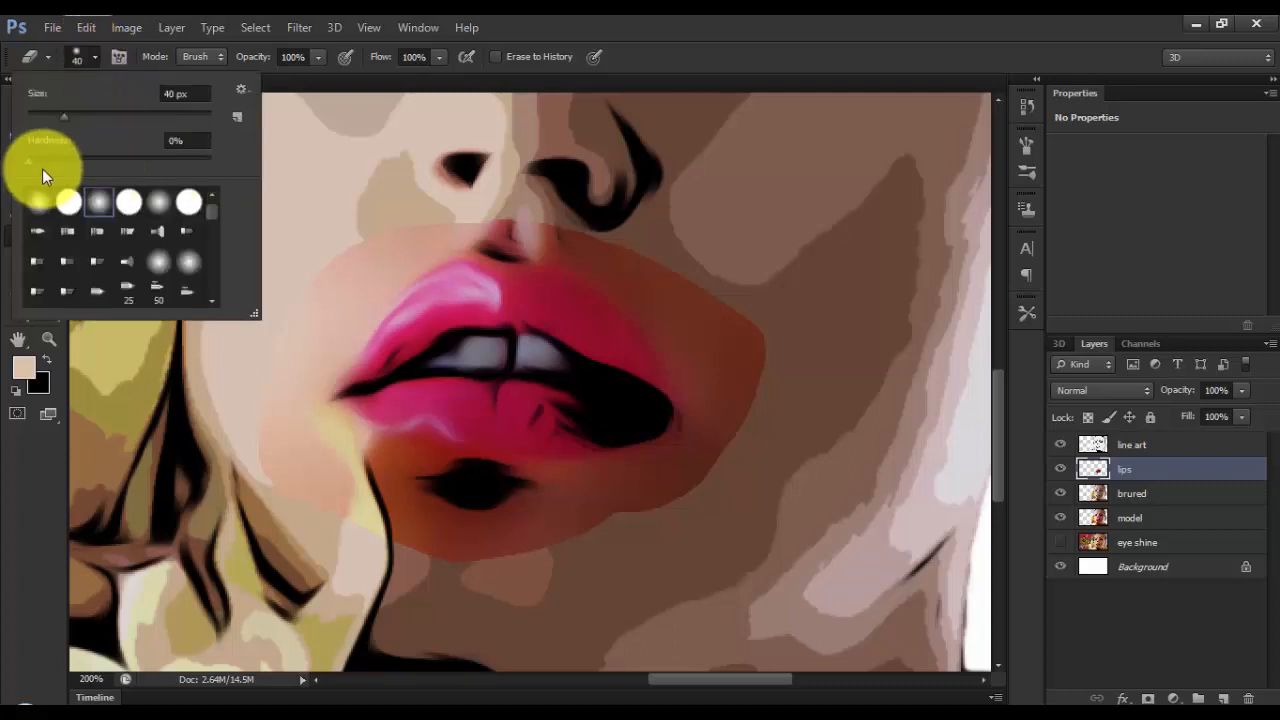
left_click(195, 142)
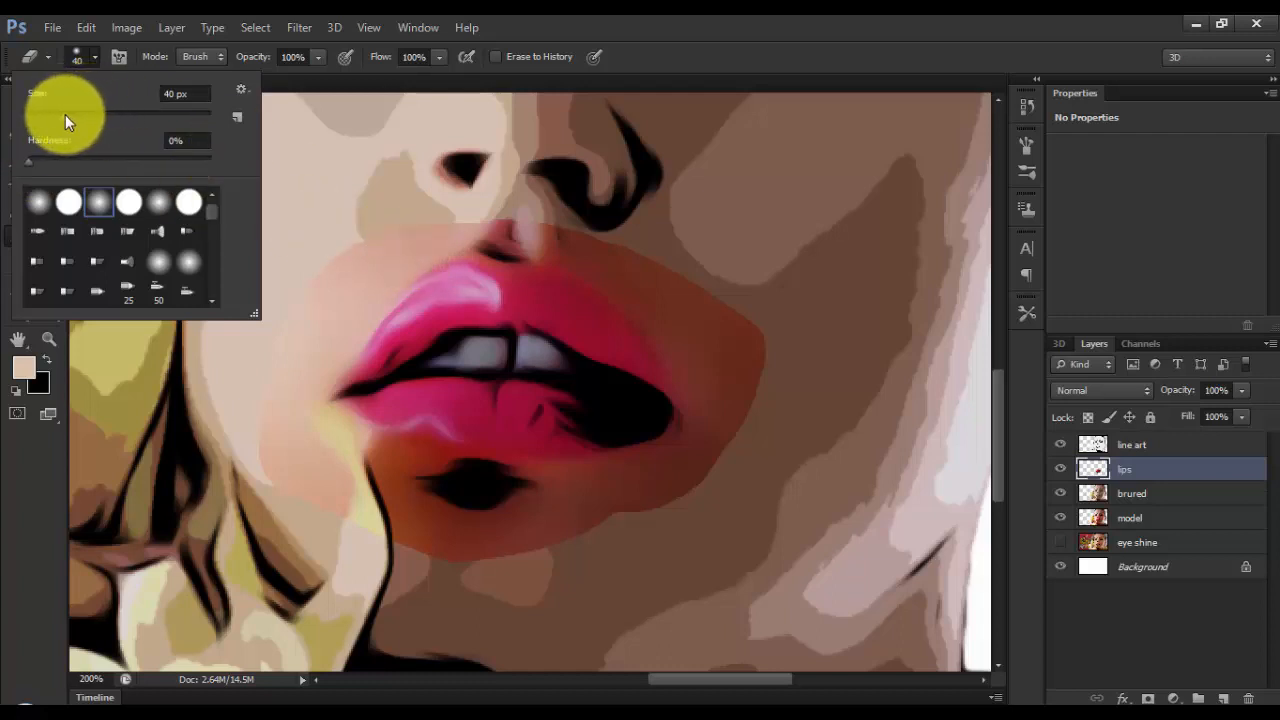
mouse_move(65, 114)
left_mouse_down()
mouse_move(47, 114)
mouse_move(76, 116)
left_mouse_up()
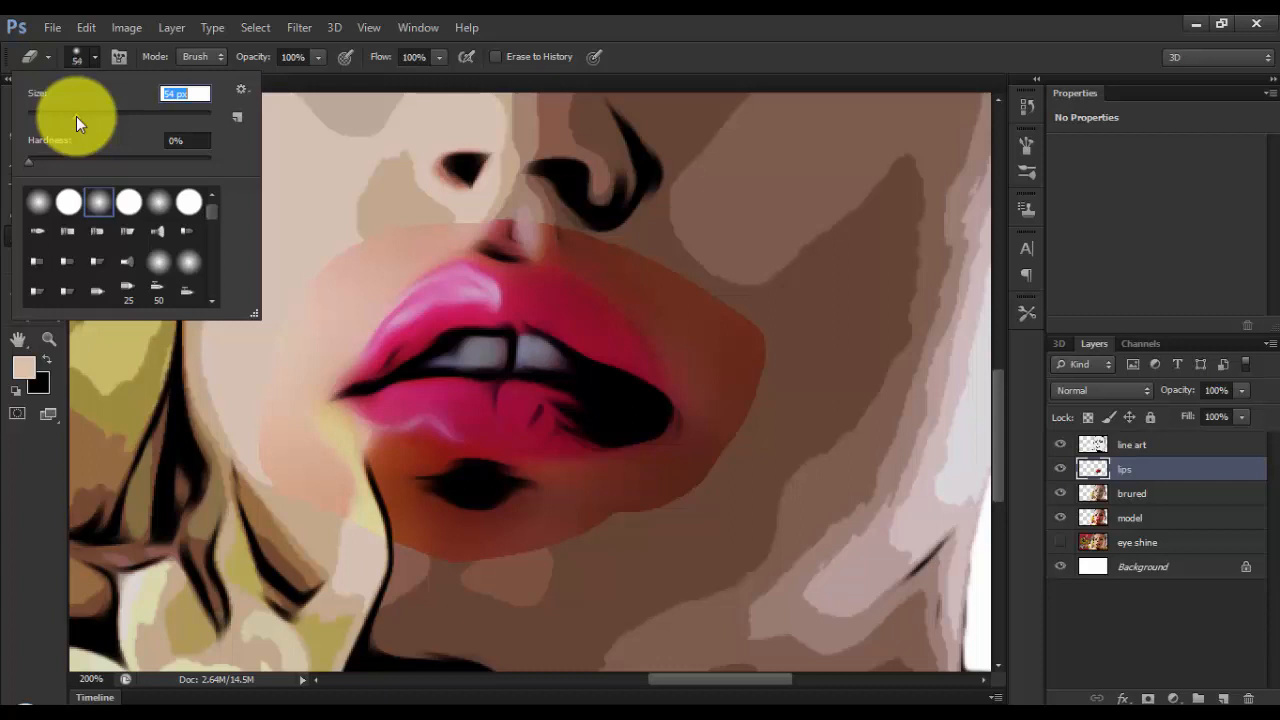
left_click(410, 195)
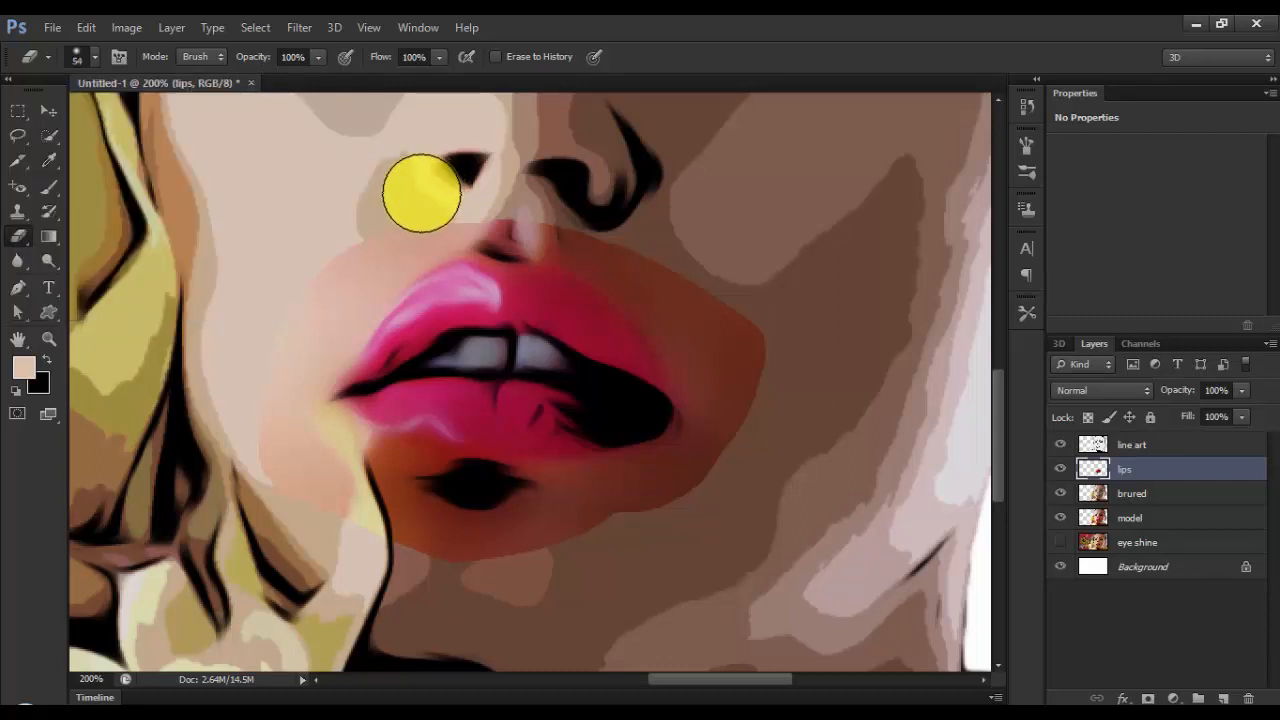
mouse_move(421, 193)
left_mouse_down()
mouse_move(331, 253)
mouse_move(363, 236)
mouse_move(265, 353)
mouse_move(236, 437)
mouse_move(274, 389)
mouse_move(264, 422)
mouse_move(283, 469)
mouse_move(319, 494)
mouse_move(317, 471)
mouse_move(326, 496)
mouse_move(409, 538)
mouse_move(402, 527)
mouse_move(602, 552)
mouse_move(589, 557)
mouse_move(646, 531)
mouse_move(609, 535)
mouse_move(695, 506)
mouse_move(732, 450)
mouse_move(763, 363)
mouse_move(737, 311)
mouse_move(729, 374)
mouse_move(722, 335)
mouse_move(676, 283)
mouse_move(646, 271)
mouse_move(672, 304)
mouse_move(597, 234)
mouse_move(547, 210)
mouse_move(513, 227)
mouse_move(528, 225)
mouse_move(456, 209)
mouse_move(338, 288)
mouse_move(267, 407)
mouse_move(309, 358)
mouse_move(297, 426)
mouse_move(362, 473)
mouse_move(531, 506)
mouse_move(631, 494)
mouse_move(680, 466)
mouse_move(720, 398)
mouse_move(571, 223)
mouse_move(530, 236)
mouse_move(480, 211)
mouse_move(371, 266)
mouse_move(388, 254)
mouse_move(334, 317)
mouse_move(403, 249)
mouse_move(491, 226)
mouse_move(686, 309)
mouse_move(580, 509)
mouse_move(614, 500)
mouse_move(314, 454)
left_mouse_up()
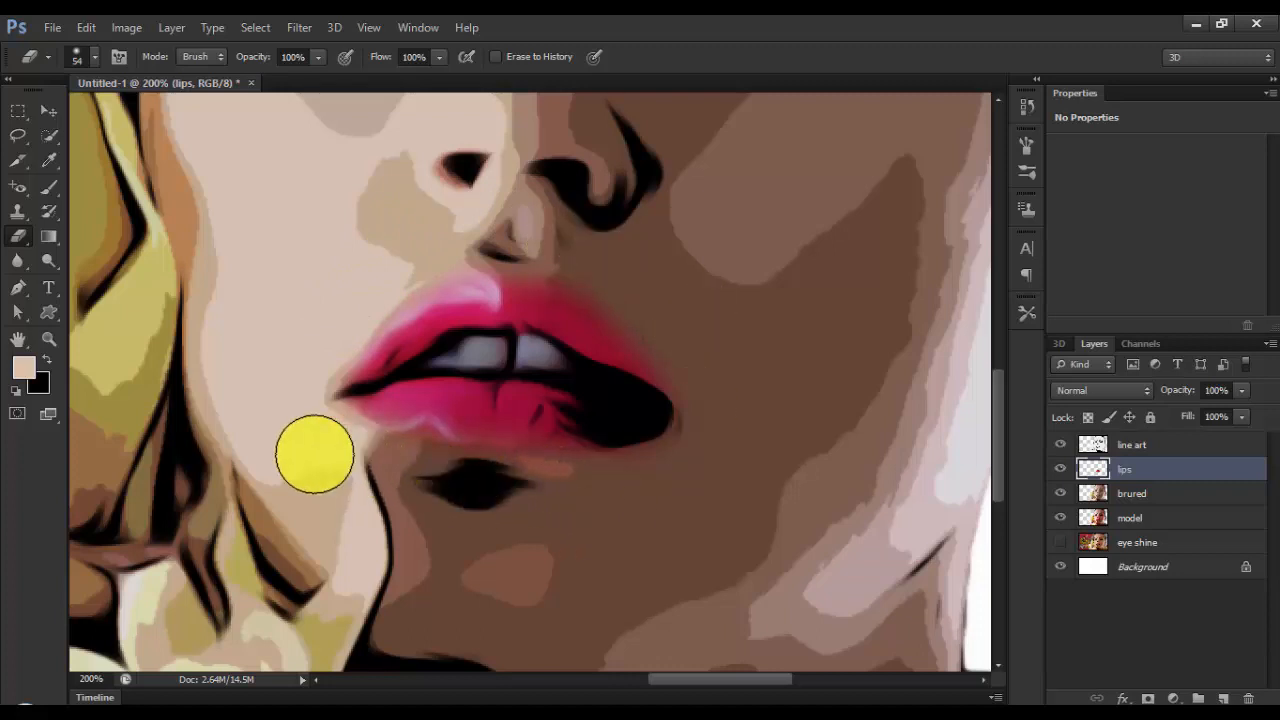
key("ctrl+minus")
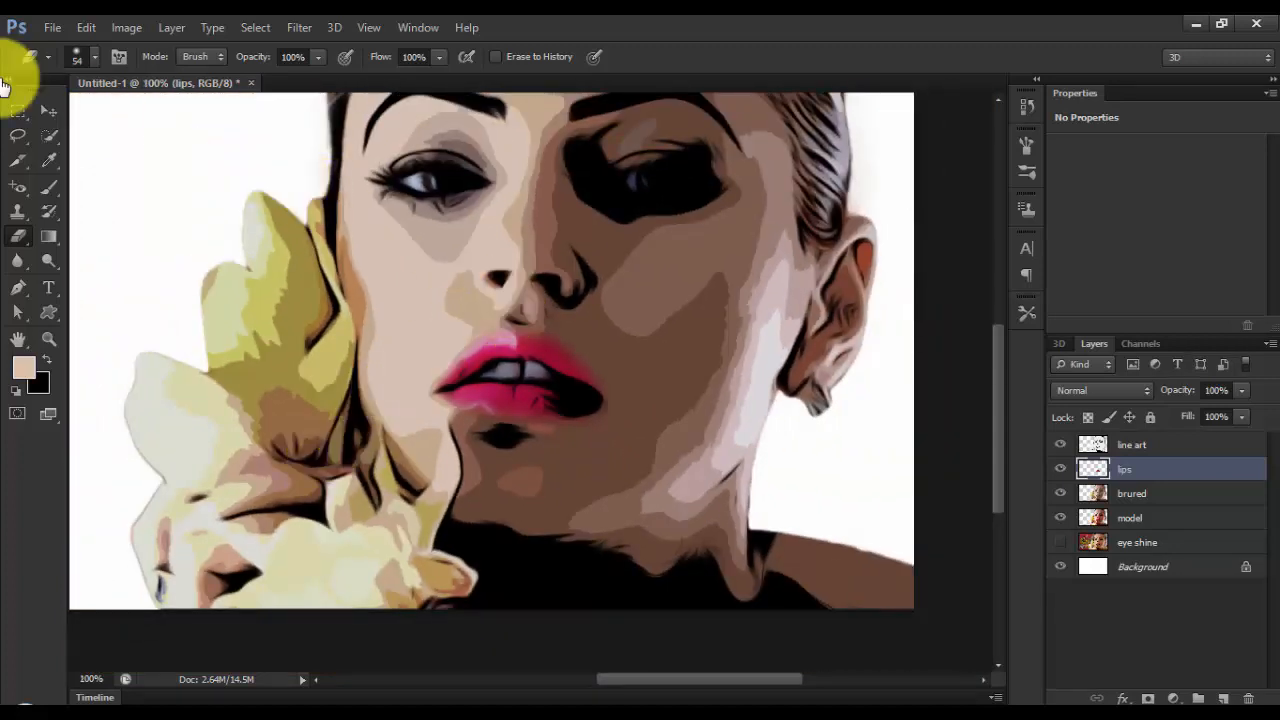
left_click(48, 112)
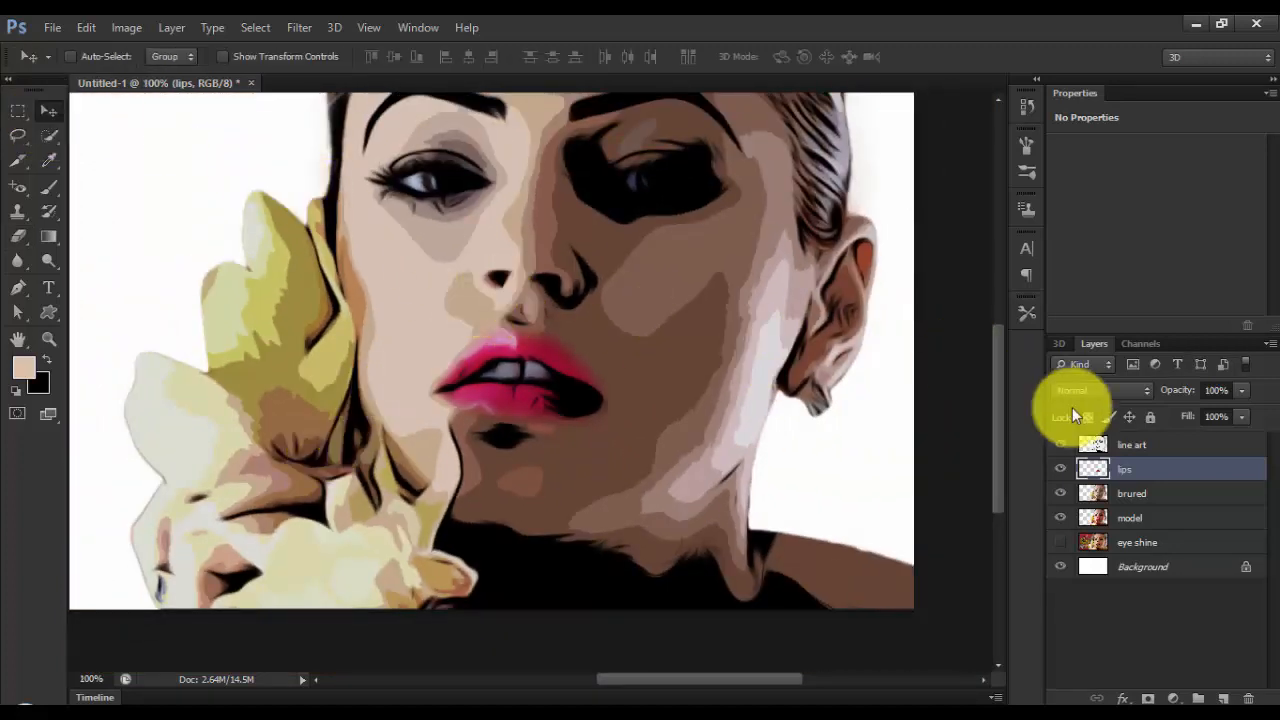
- Adjust the lips layer's Hue/Saturation to hue +6 and saturation -20
key("ctrl+u")
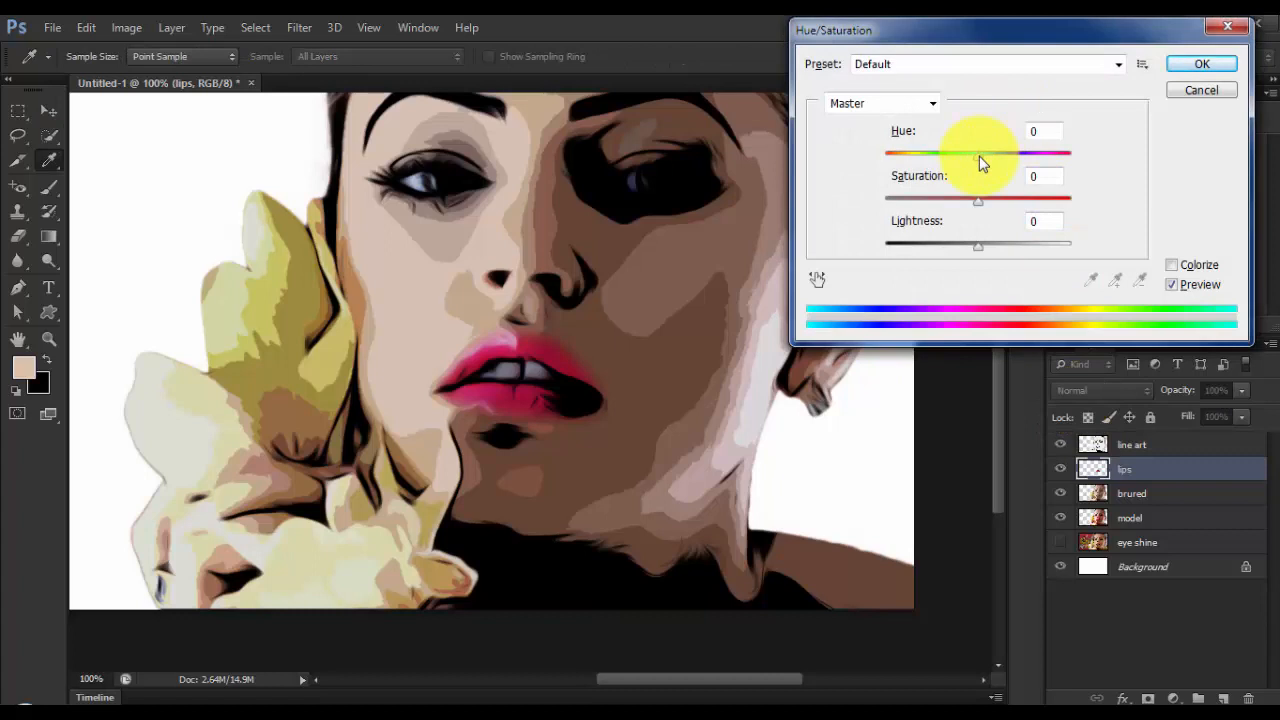
left_click_drag(981, 163, 985, 165)
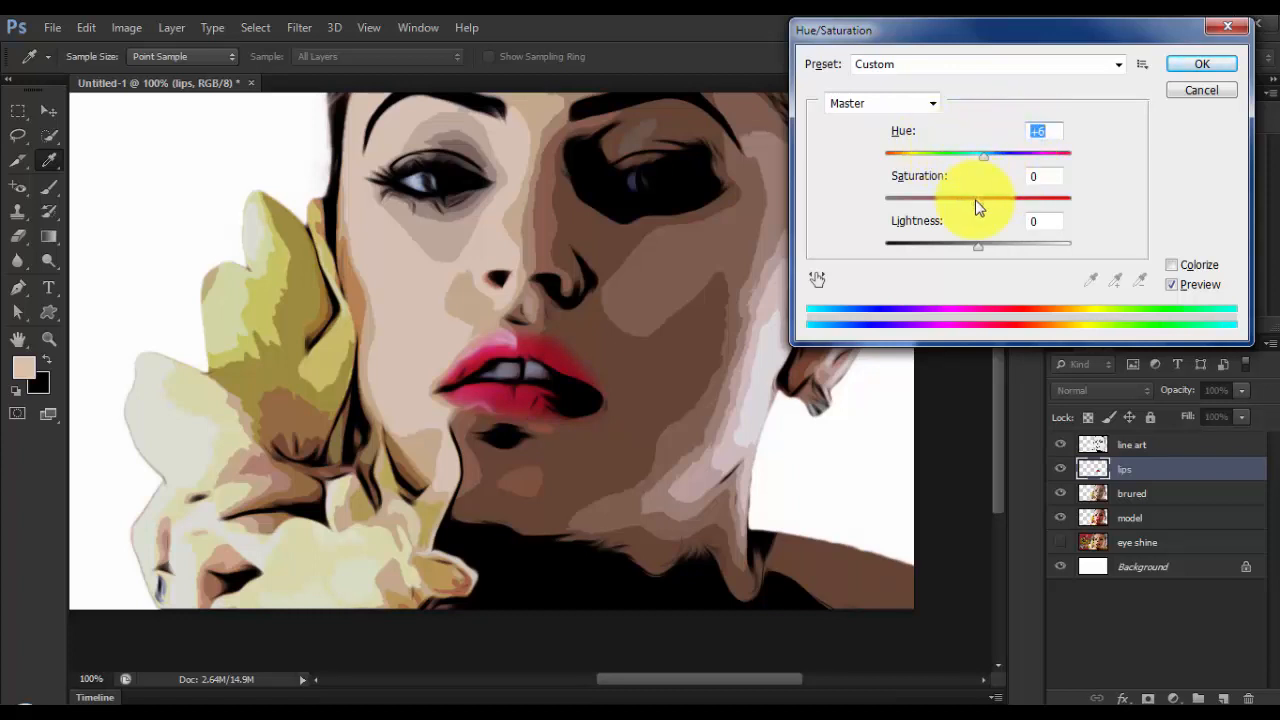
left_click_drag(976, 205, 959, 204)
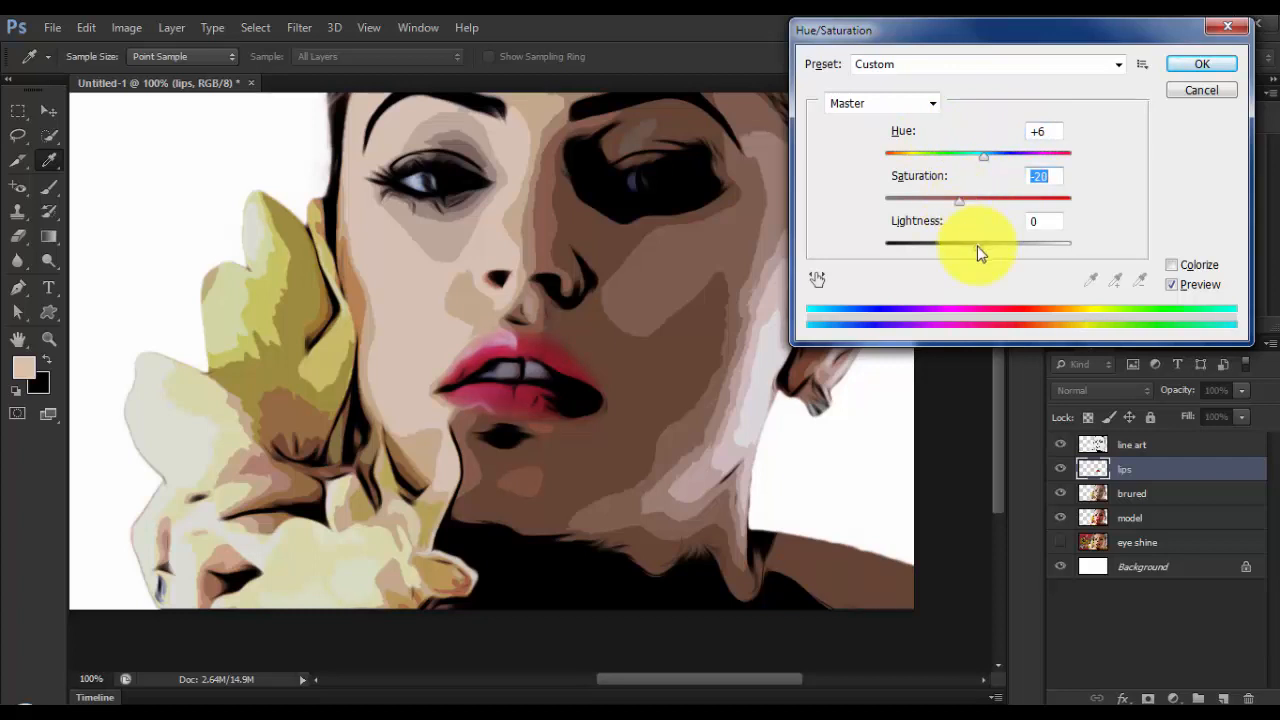
left_click(1188, 66)
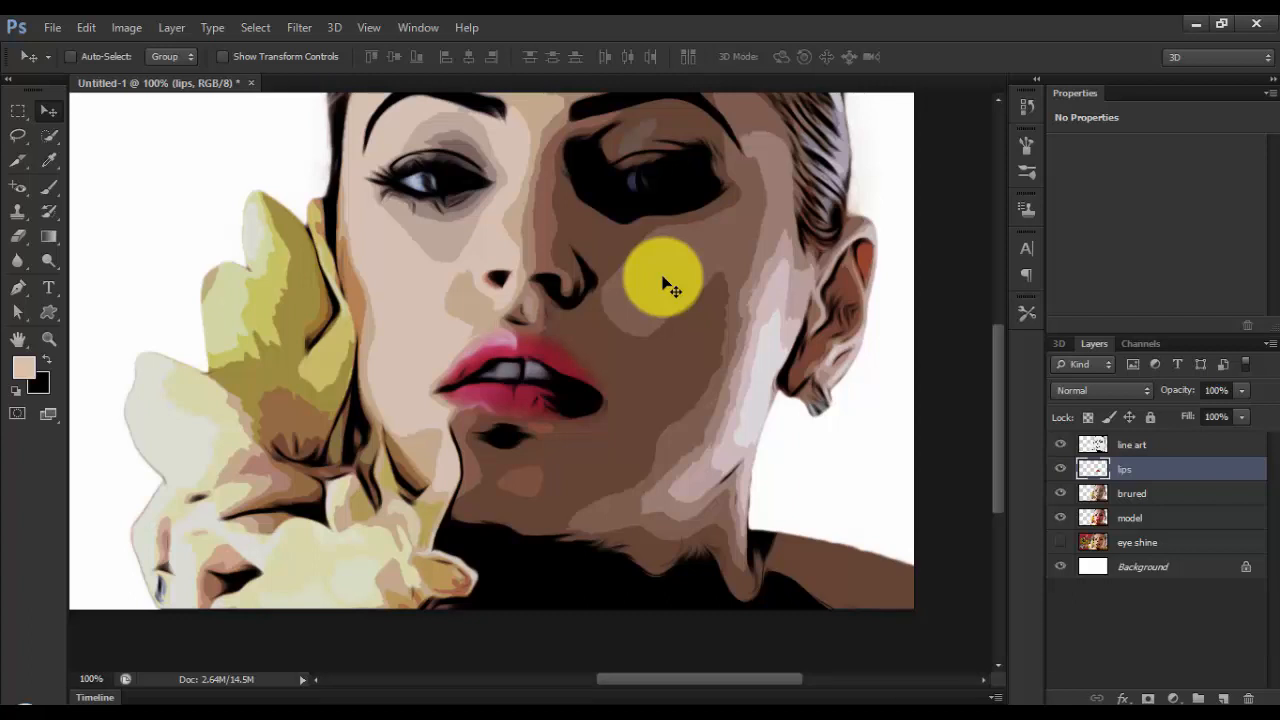
- Brighten the lips layer with Levels by setting the midtone input level to 1.26
key("ctrl+l")
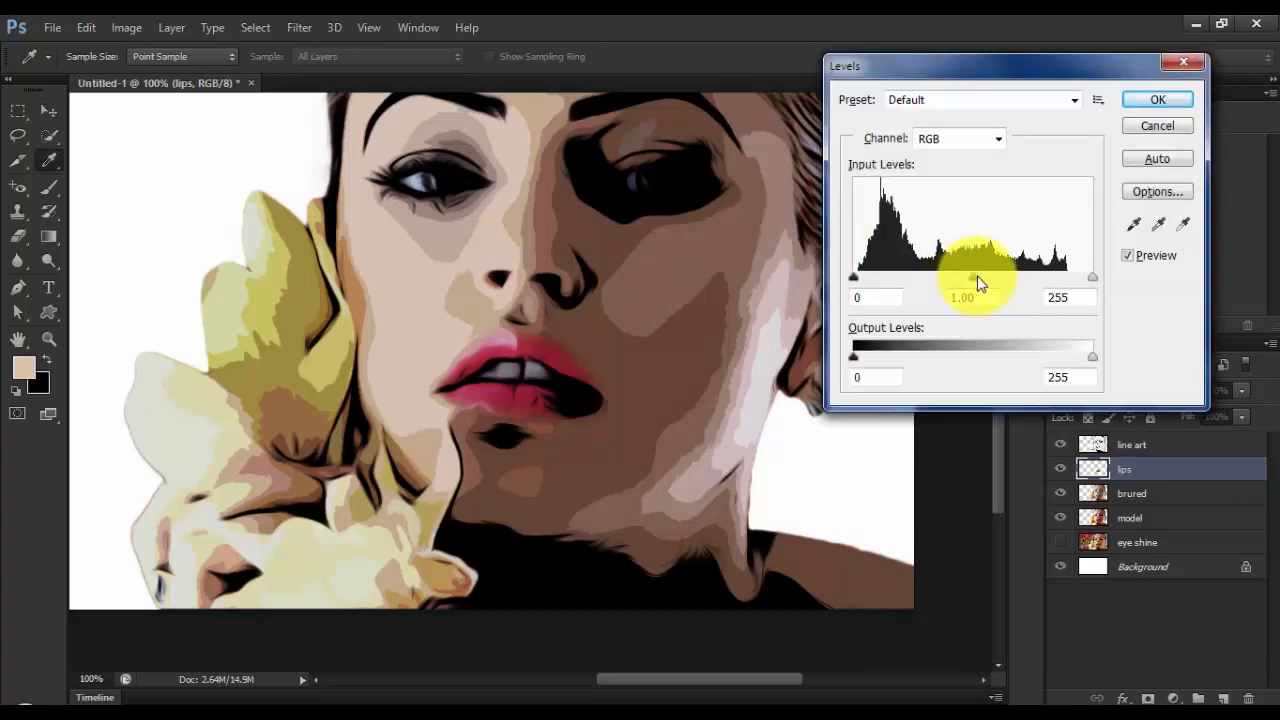
mouse_move(973, 276)
left_mouse_down()
mouse_move(995, 283)
mouse_move(943, 283)
mouse_move(955, 283)
left_mouse_up()
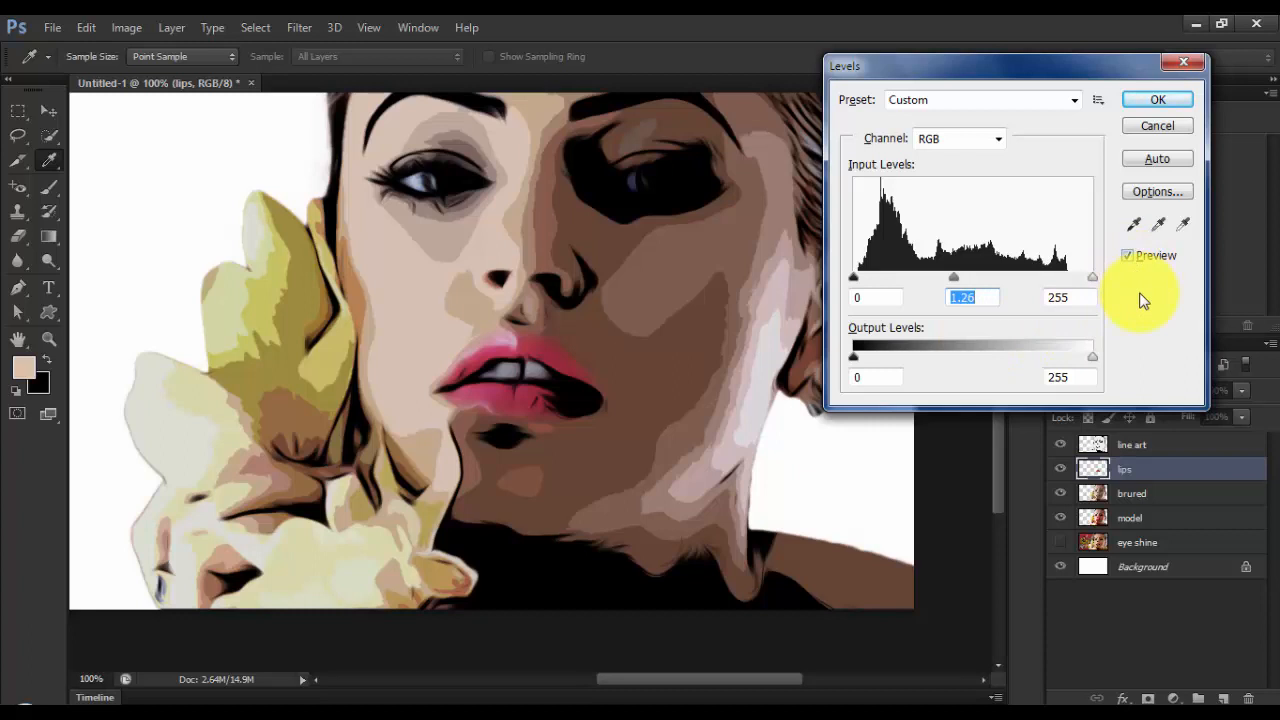
left_click(1166, 100)
key("v")
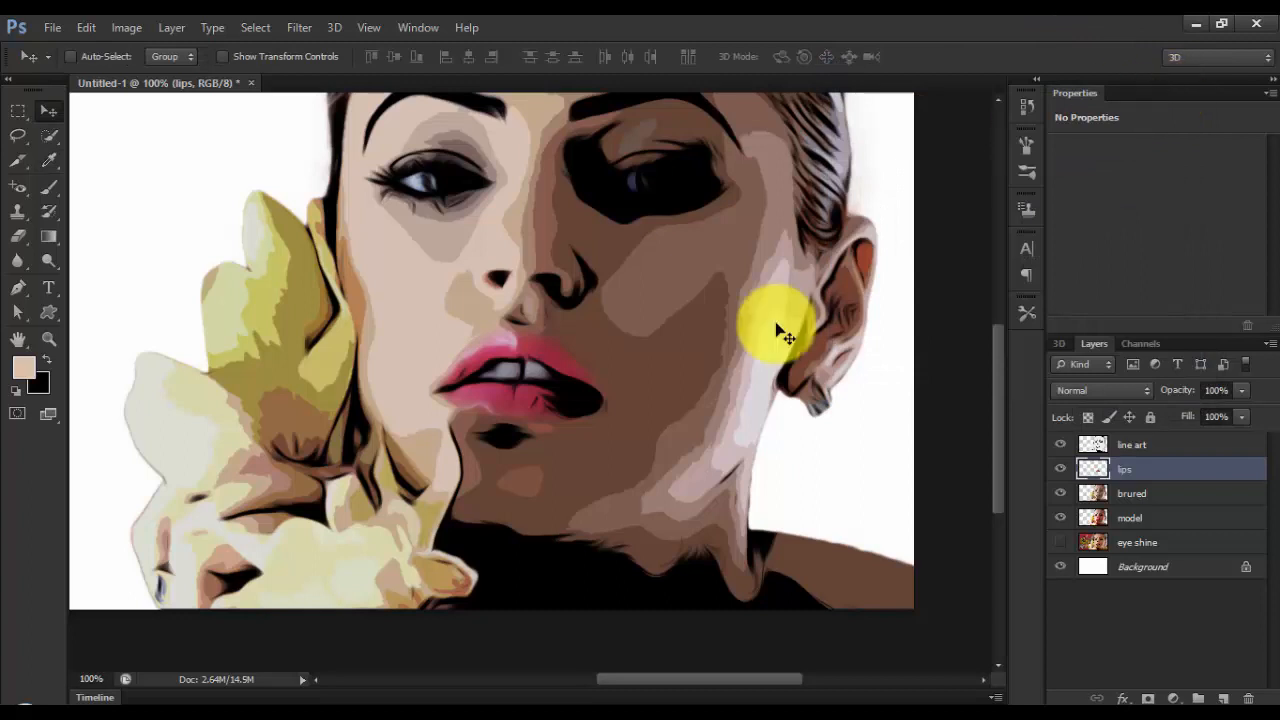
- Create a new layer named eye fill directly above the lips layer
key("ctrl+minus")
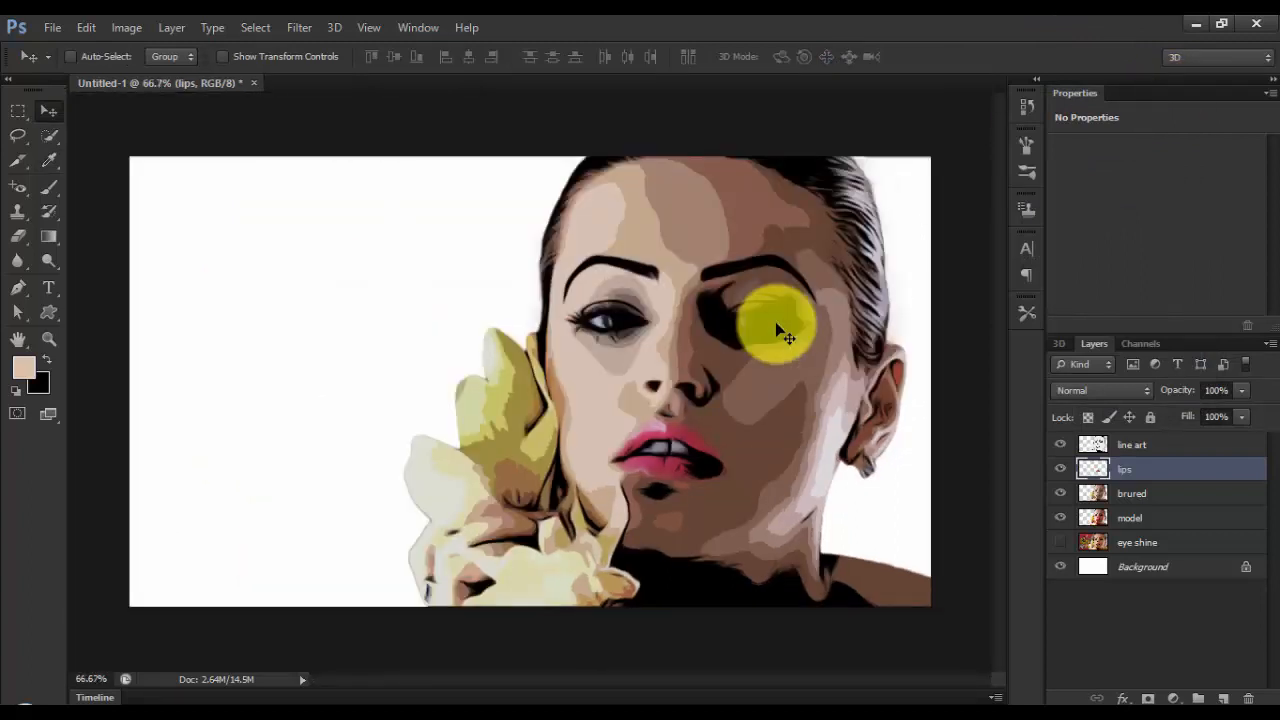
key("ctrl+plus")
key("ctrl+plus")
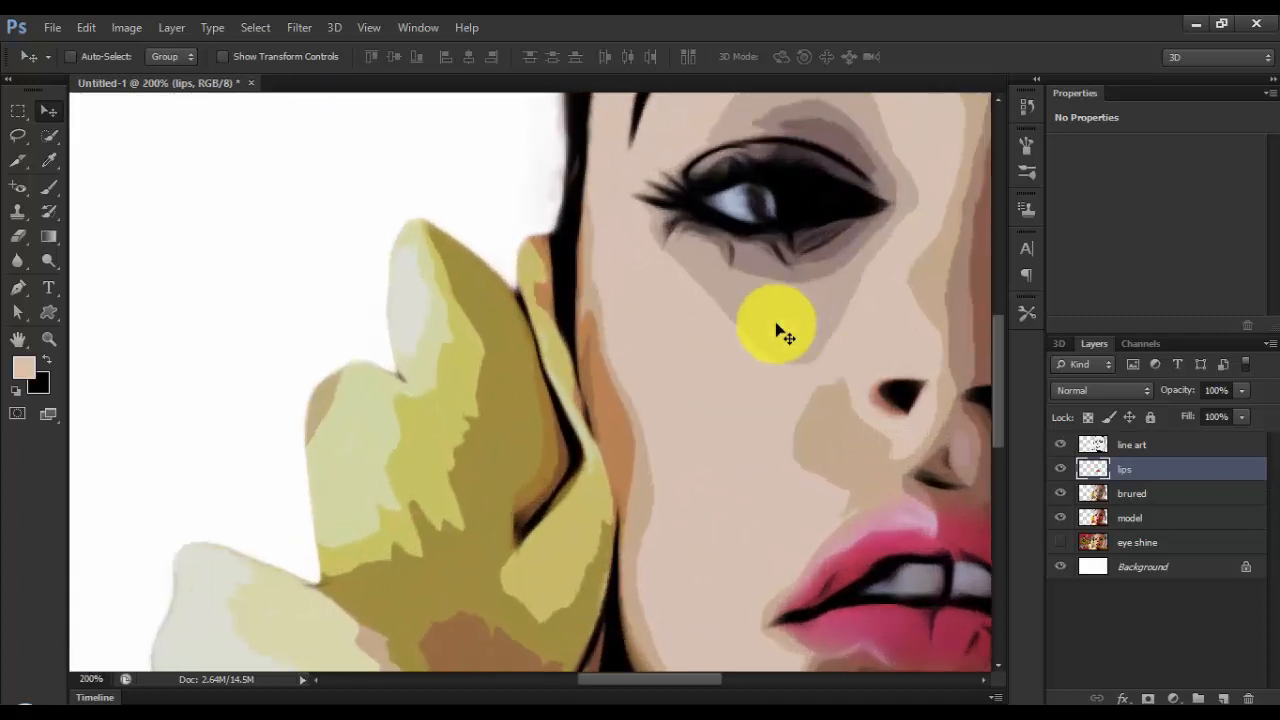
left_click_drag(671, 678, 757, 684)
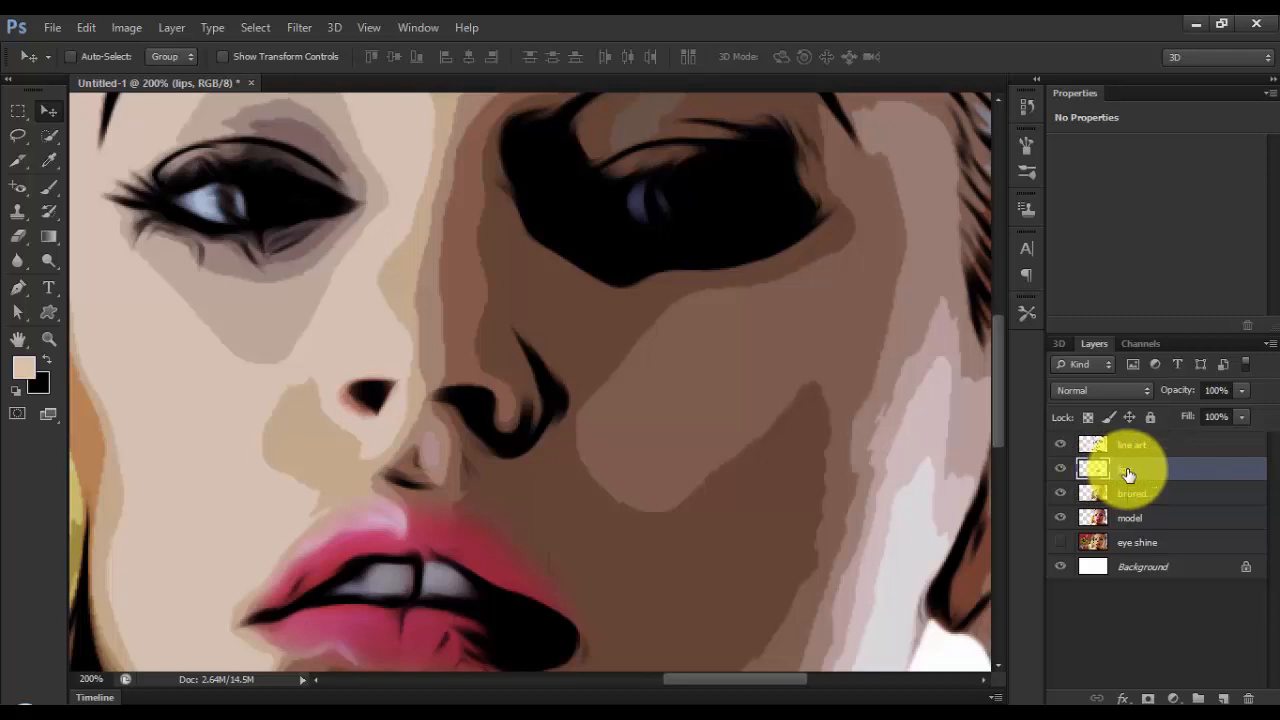
key("ctrl+shift+n")
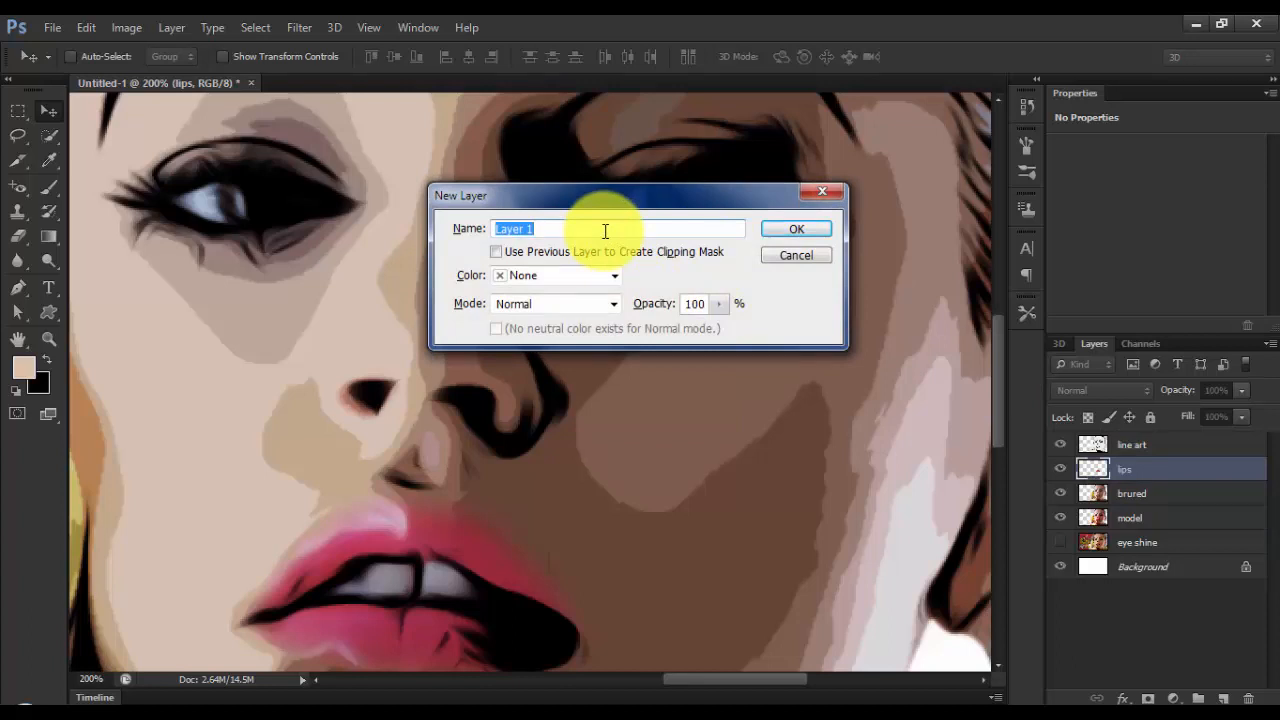
type("eye fill")
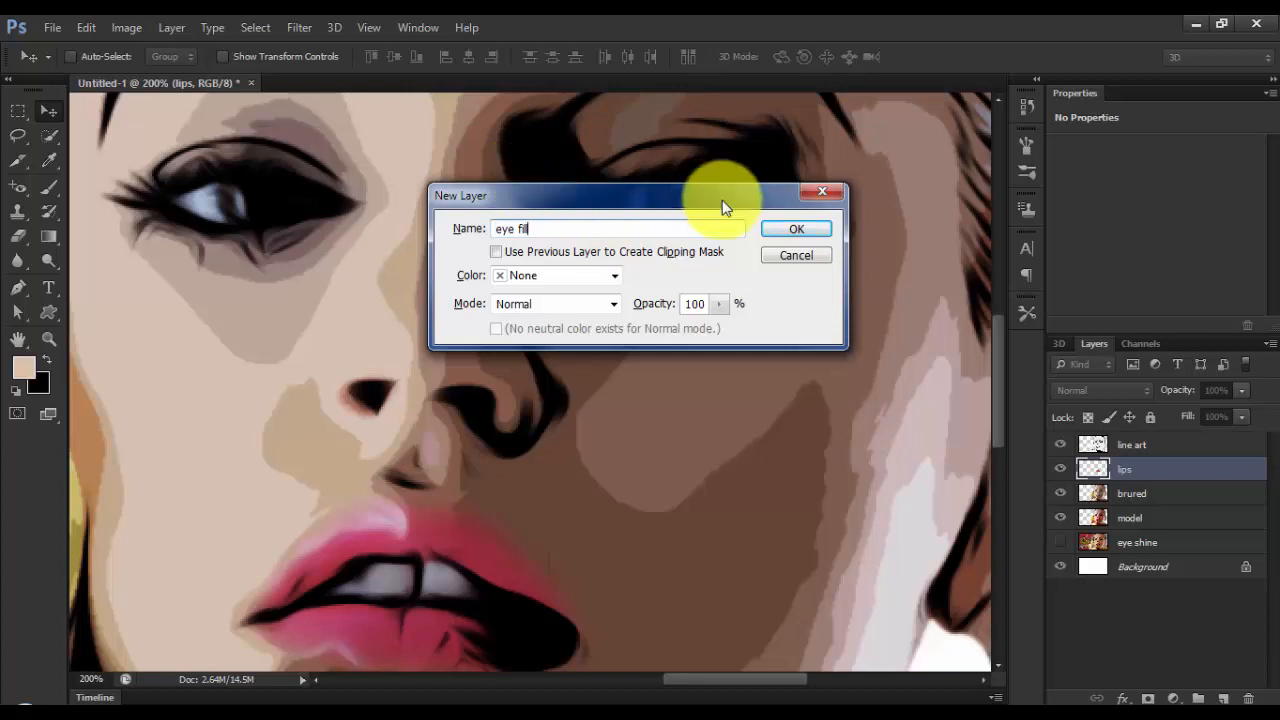
left_click(790, 231)
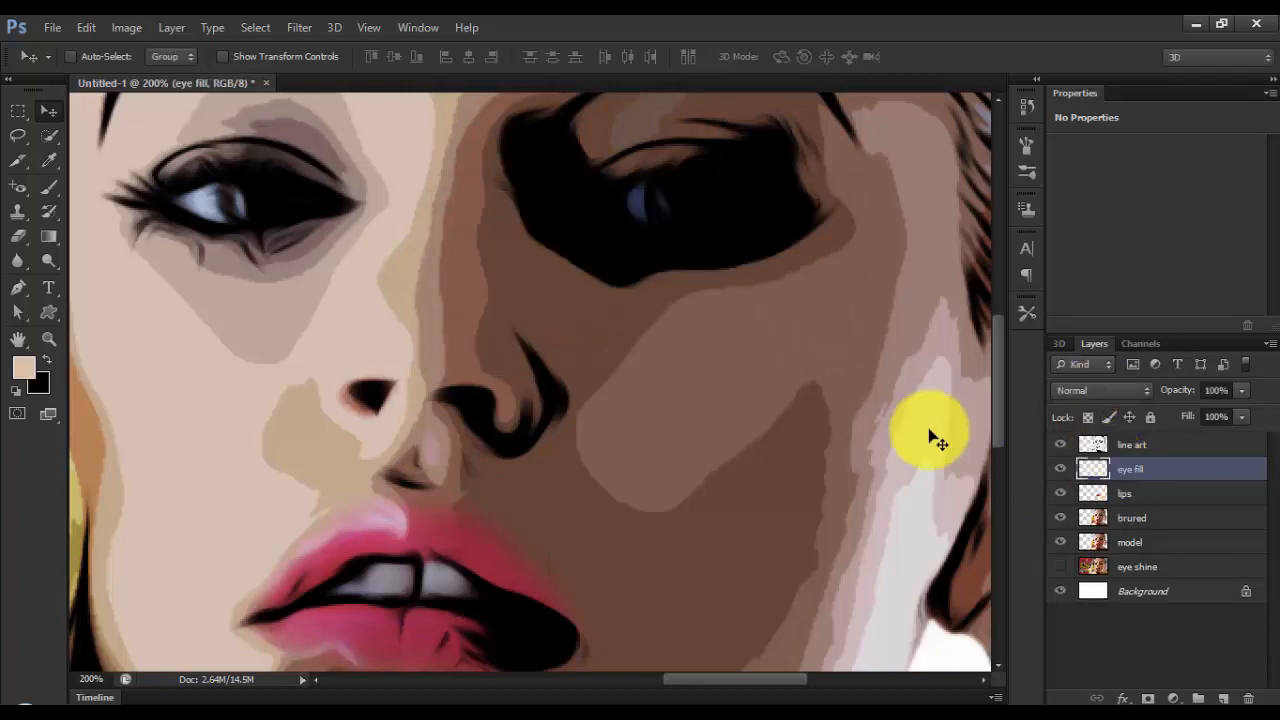
- Paint the whites of both eyes on the eye fill layer in white (ffffff) with a soft 12 px brush at 0% hardness
left_click(49, 187)
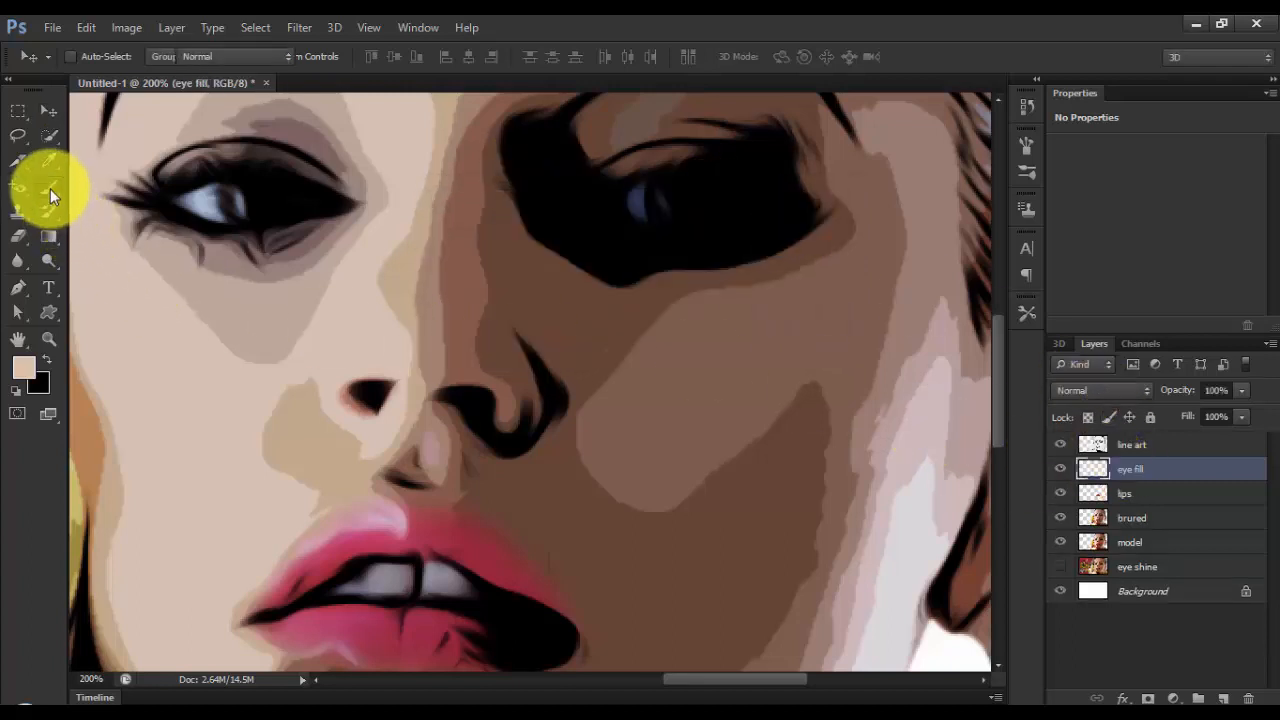
left_click(96, 57)
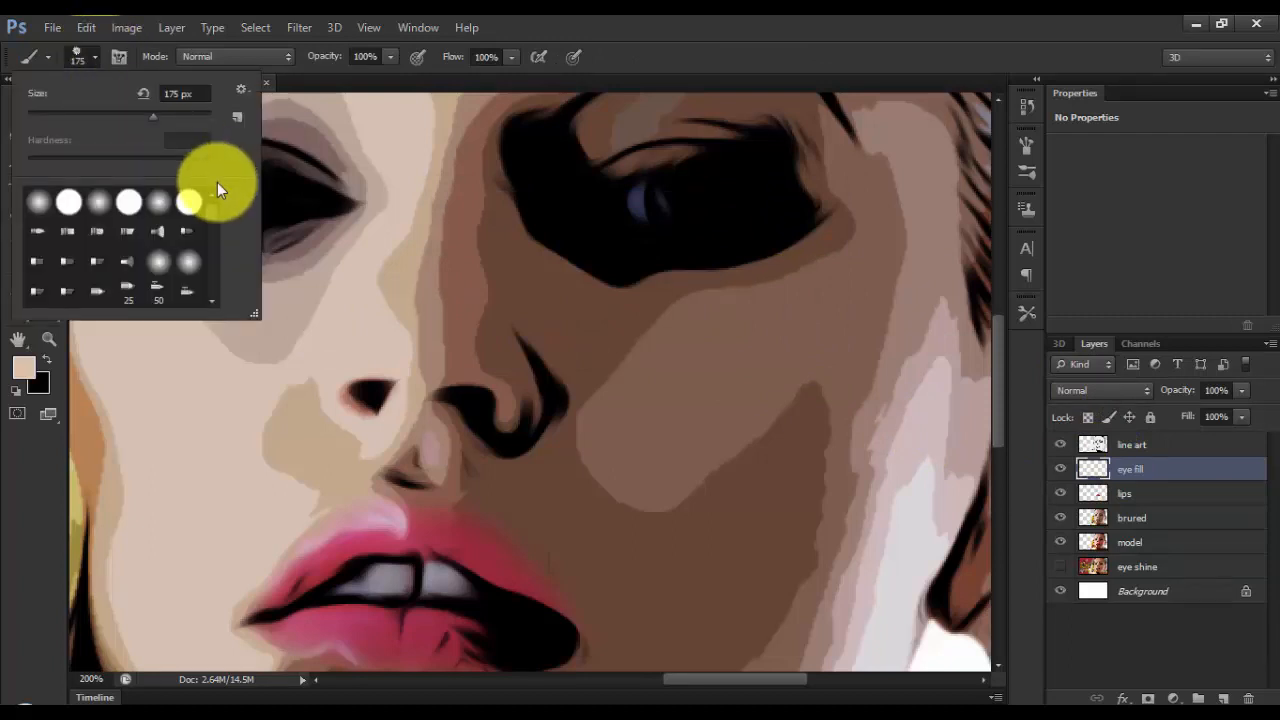
left_click(98, 203)
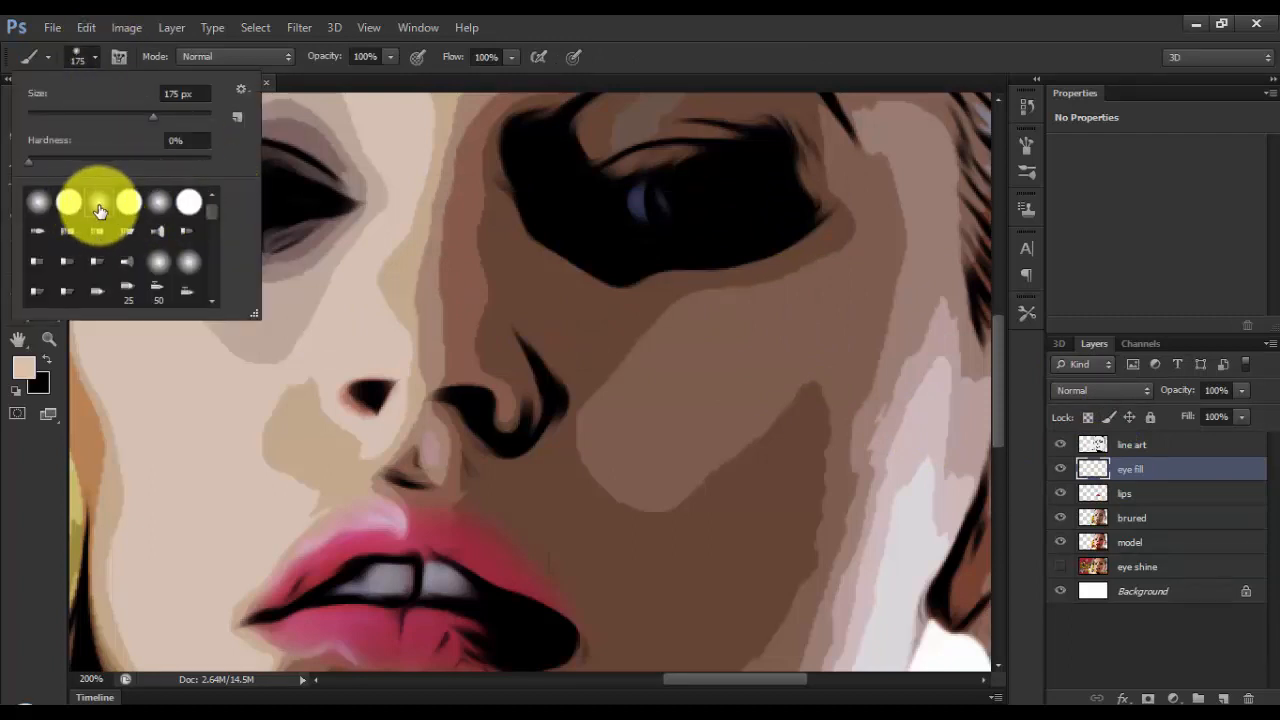
left_click_drag(155, 117, 38, 112)
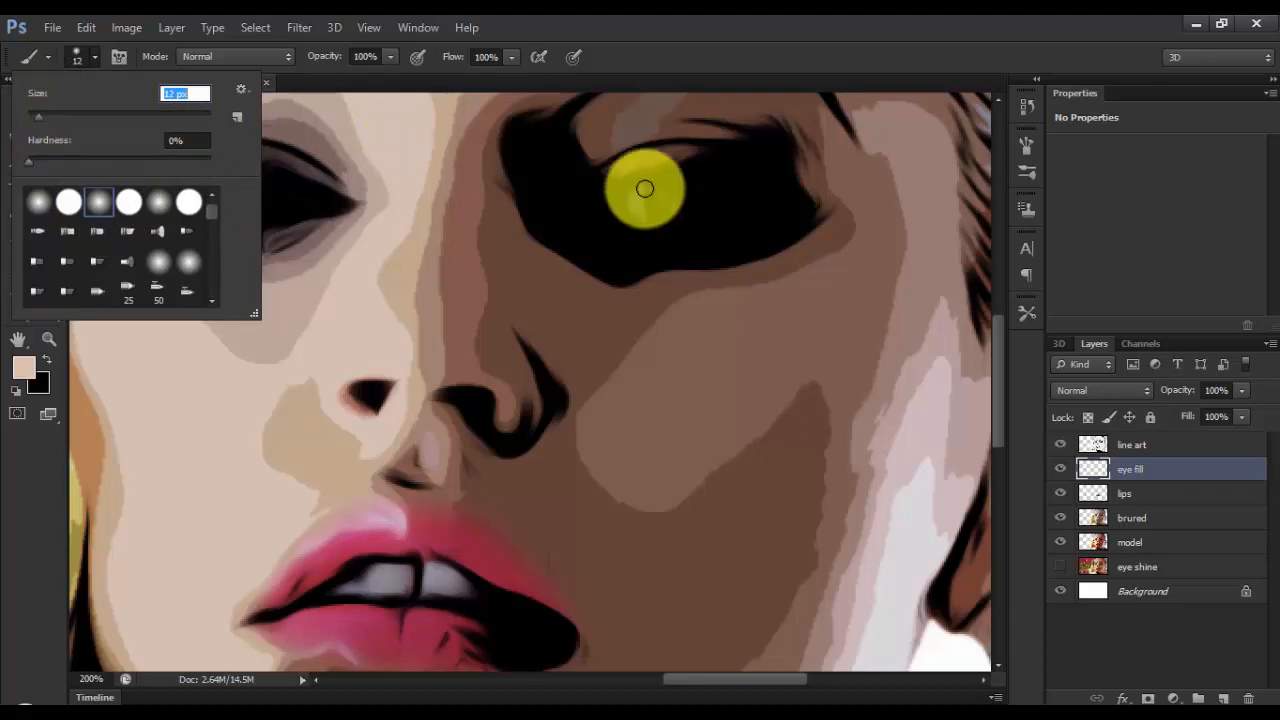
left_click(37, 469)
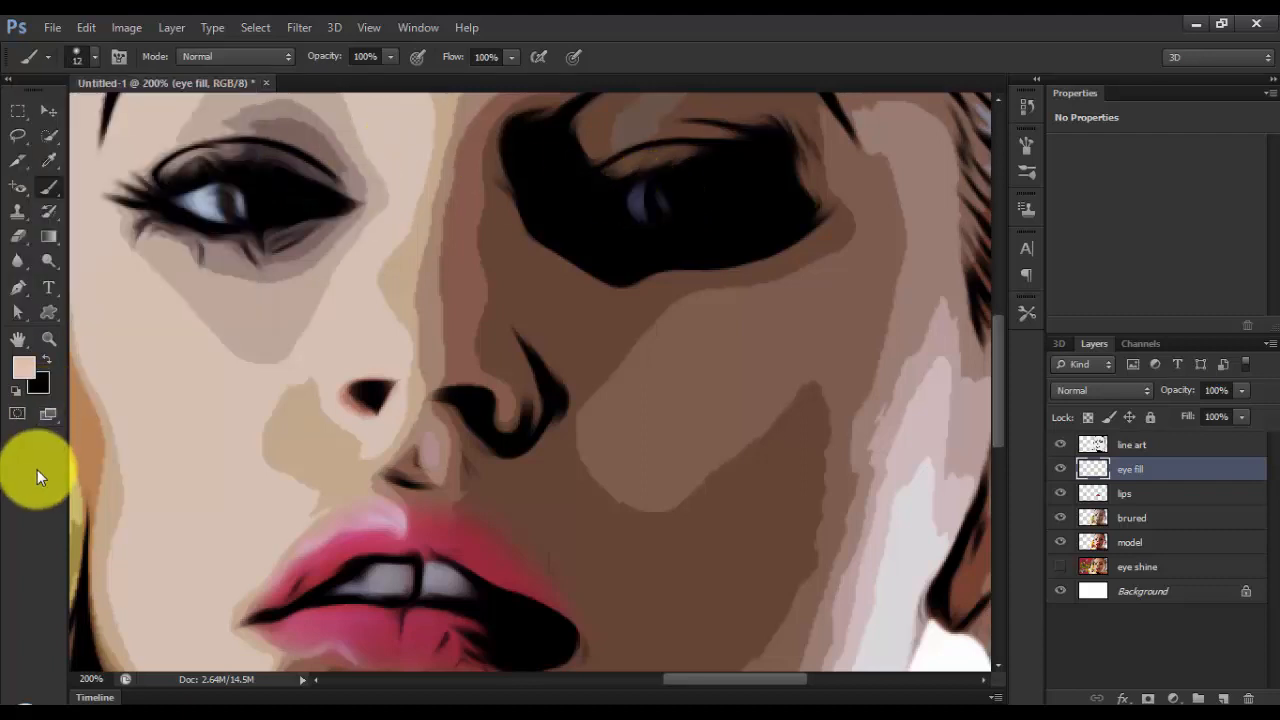
left_click(25, 370)
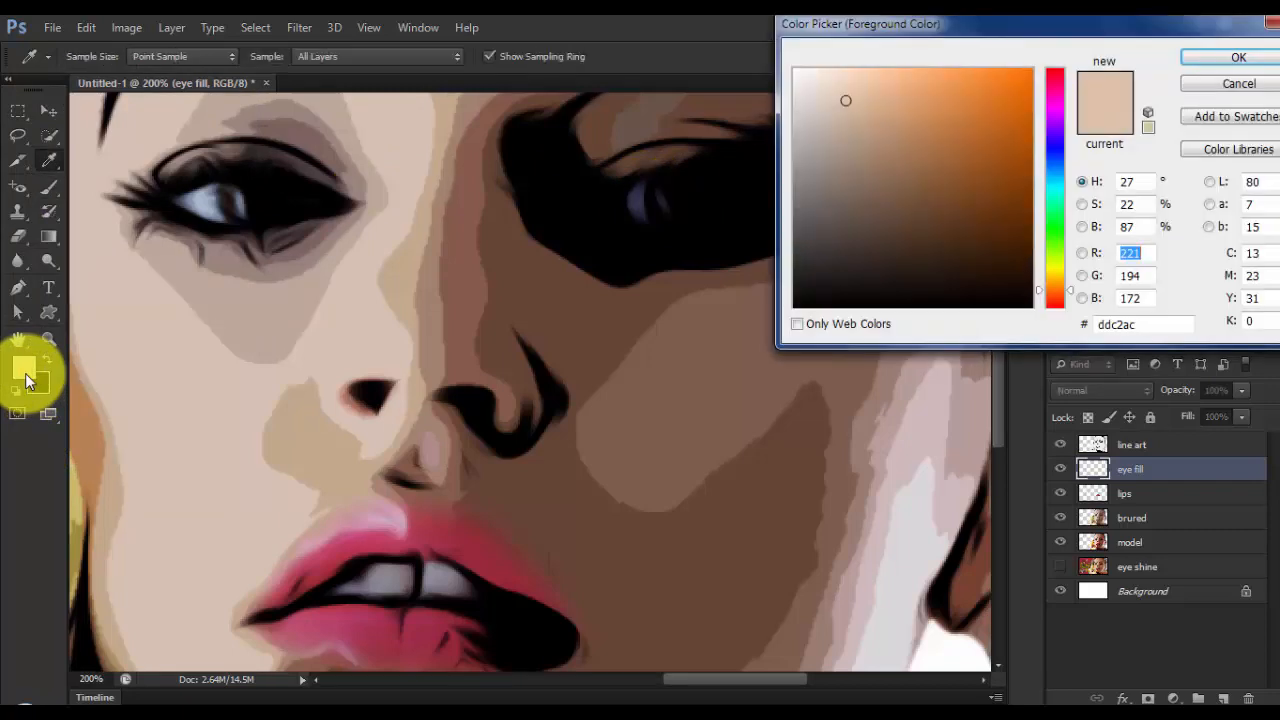
left_click_drag(823, 200, 757, 29)
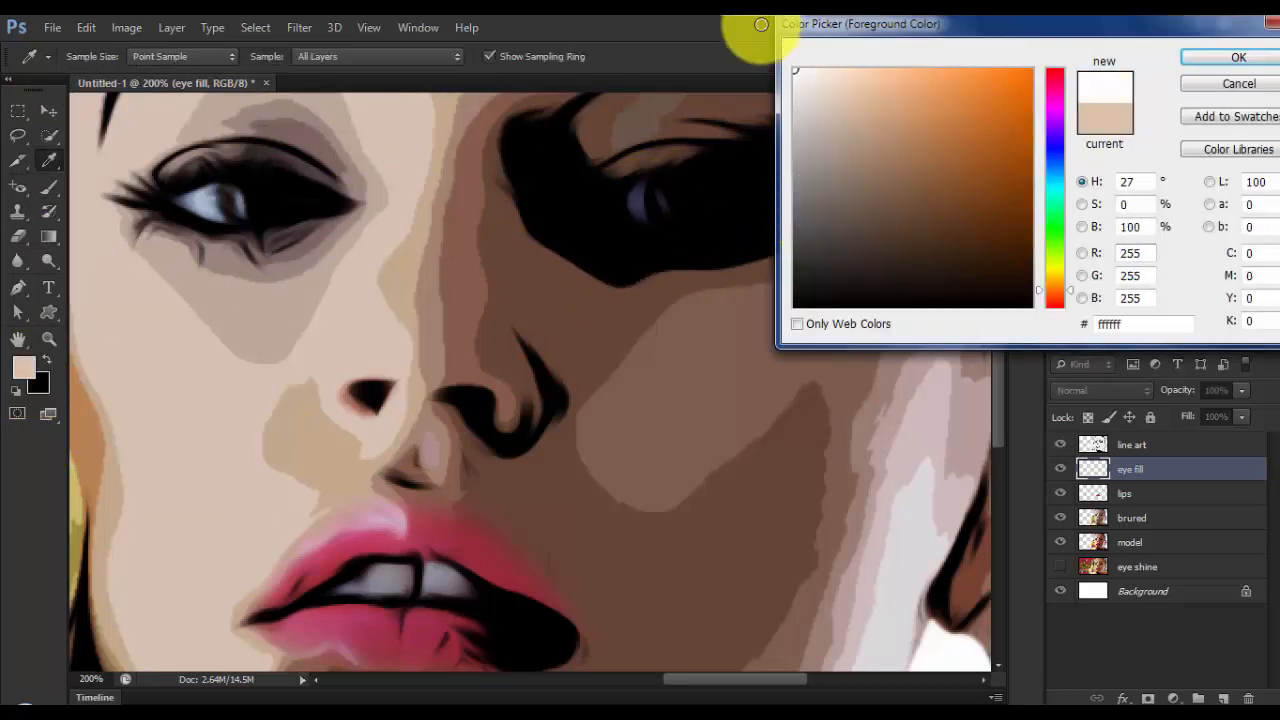
double_click(1137, 321)
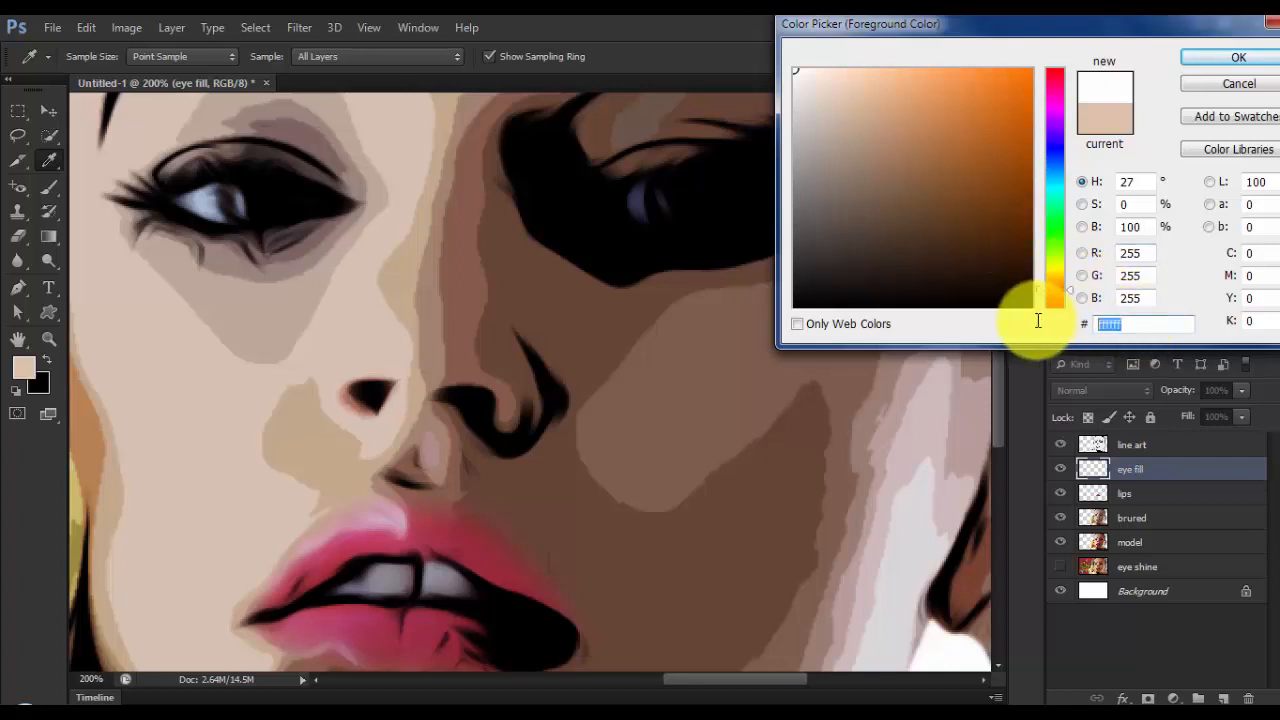
left_click(1208, 58)
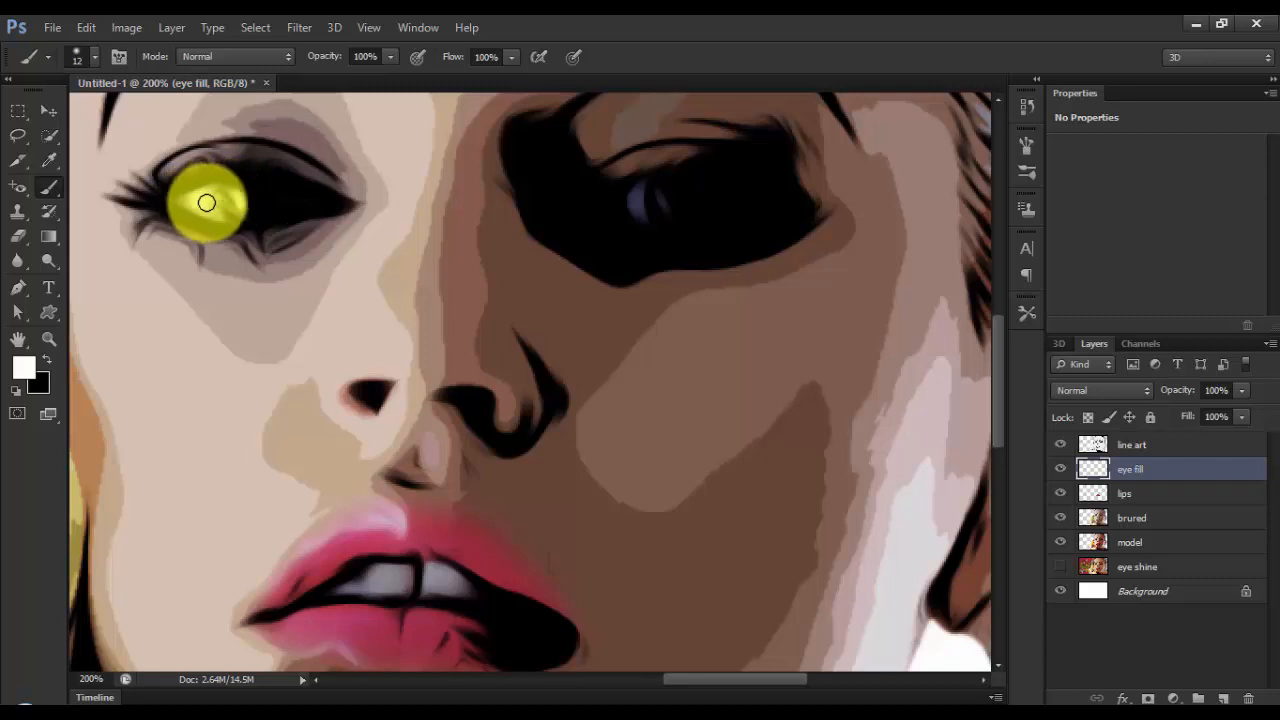
left_click(234, 203)
mouse_move(187, 206)
left_mouse_down()
mouse_move(200, 191)
mouse_move(286, 194)
mouse_move(249, 200)
mouse_move(276, 206)
left_mouse_up()
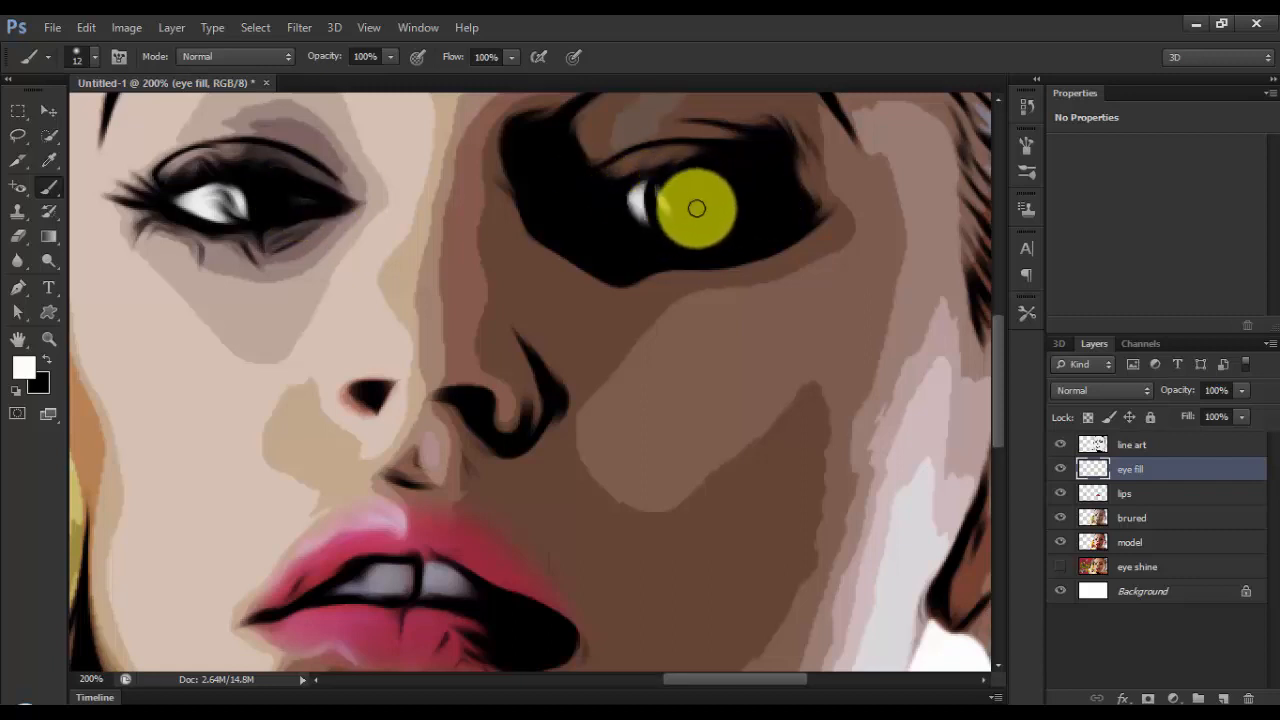
- Create a new layer named eye shine directly above the line art layer
left_click(1098, 447)
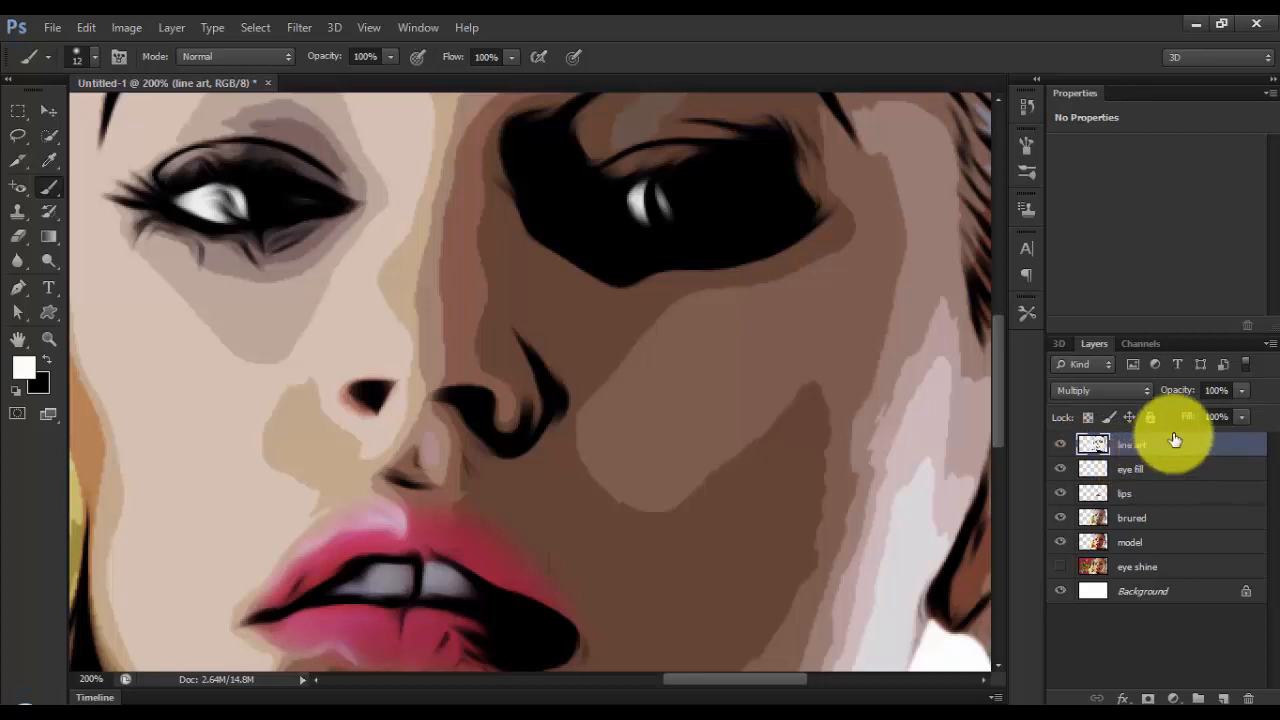
key("ctrl+shift+n")
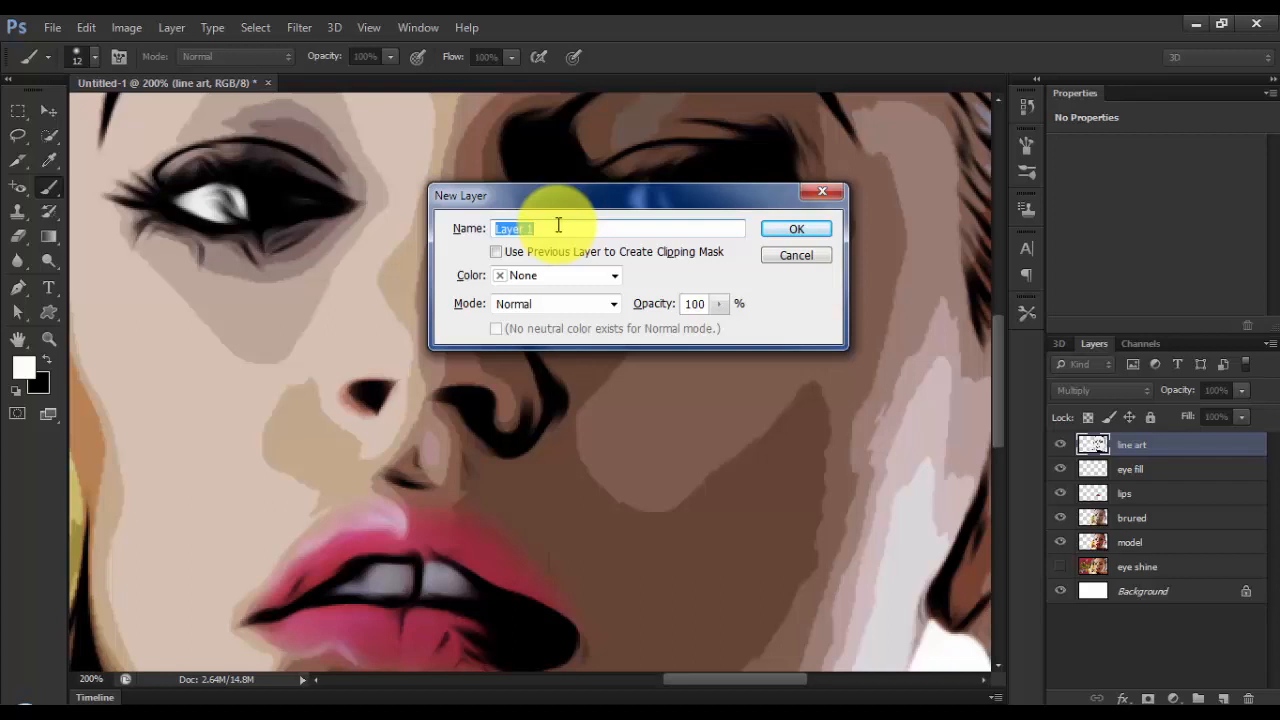
type("eye shine")
left_click(796, 230)
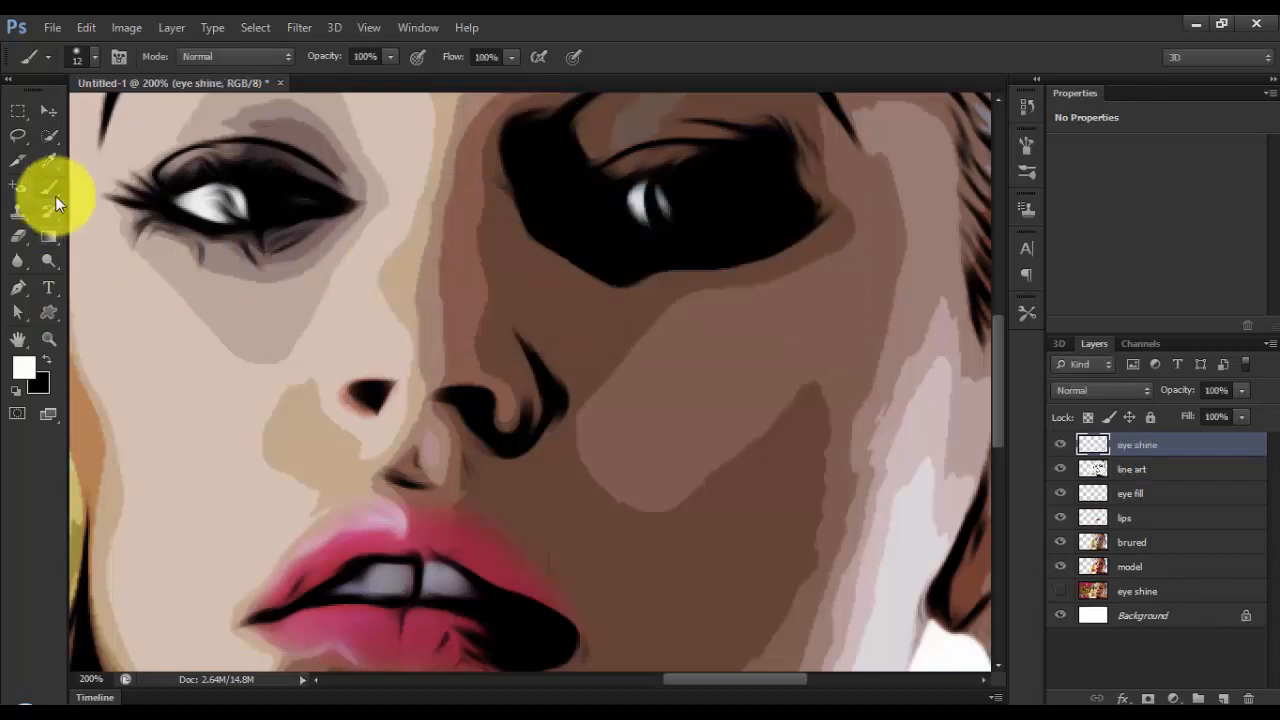
- Paint small white highlights in both eyes on the eye shine layer with a soft 10 px brush at 0% hardness
left_click(96, 58)
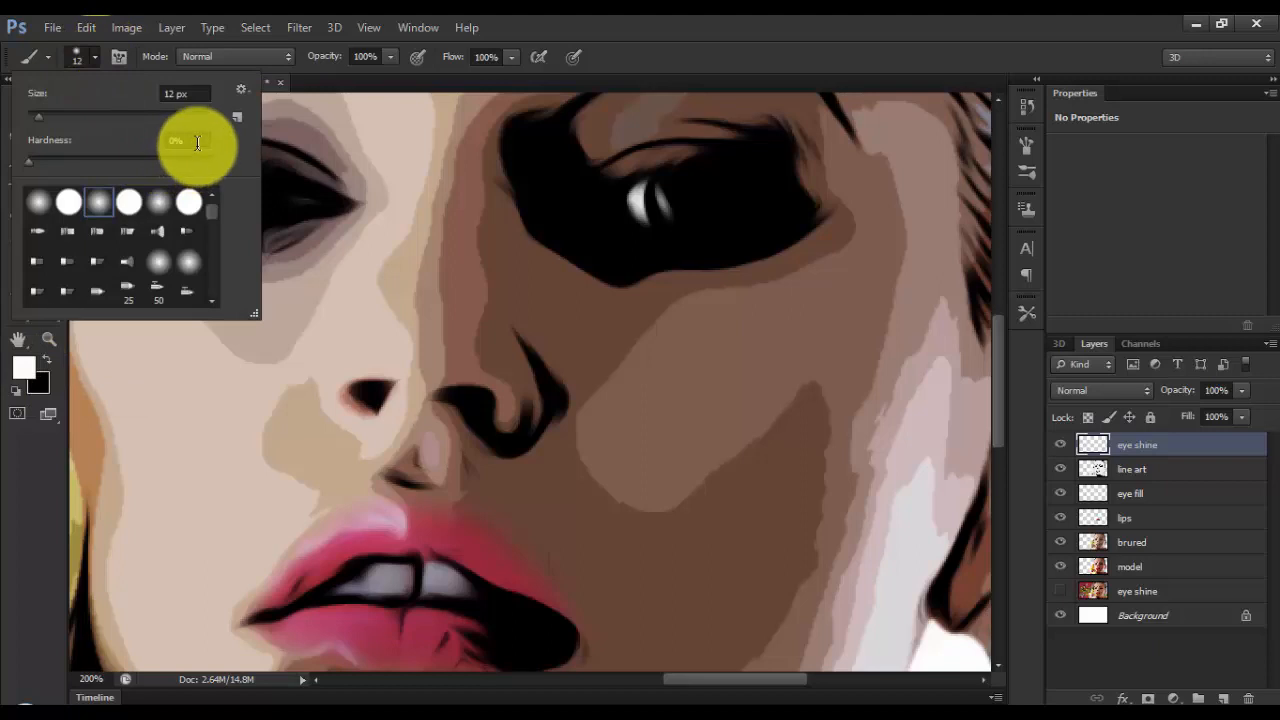
left_click(48, 473)
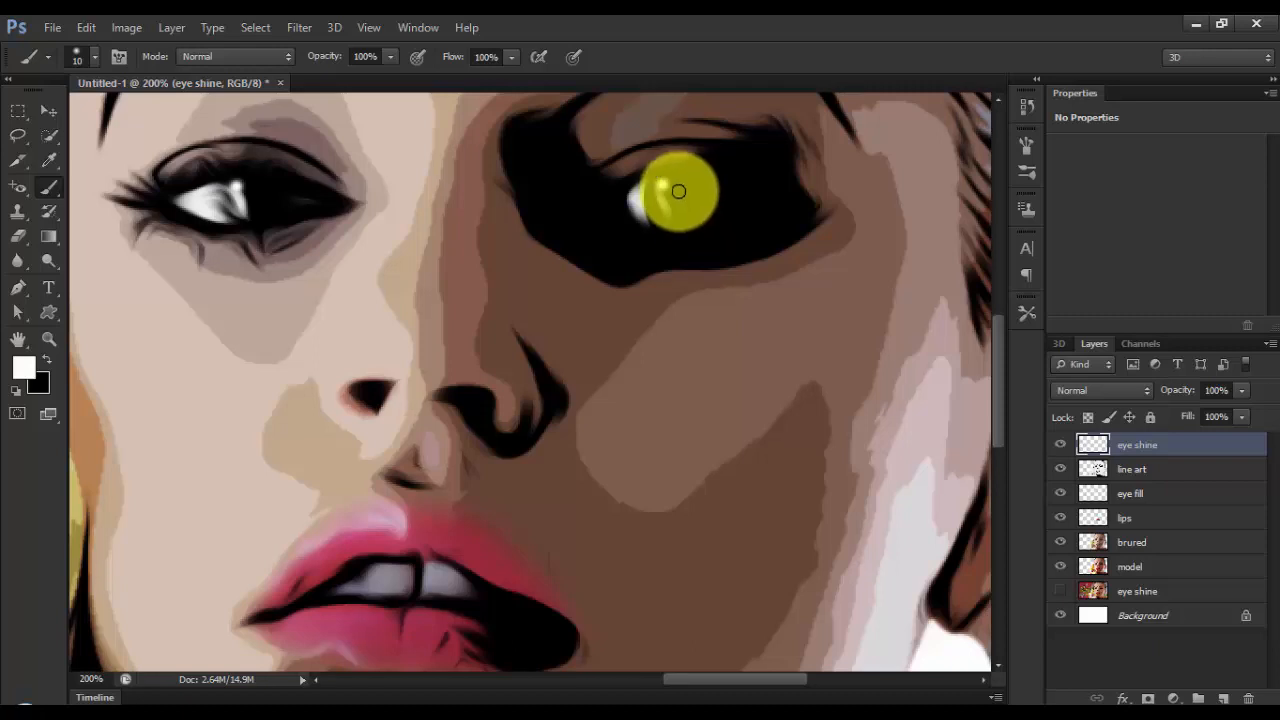
left_click(251, 193)
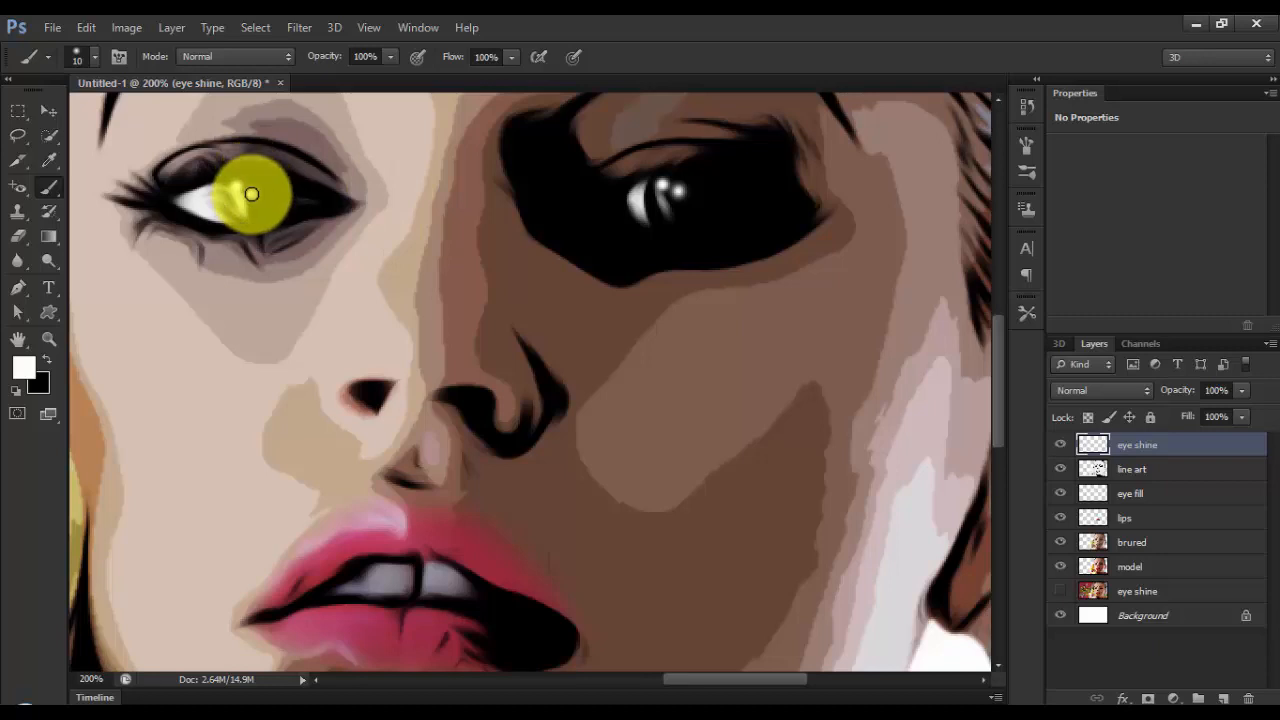
- Create a new layer named gradient directly above the model layer
key("ctrl+minus")
key("ctrl+minus")
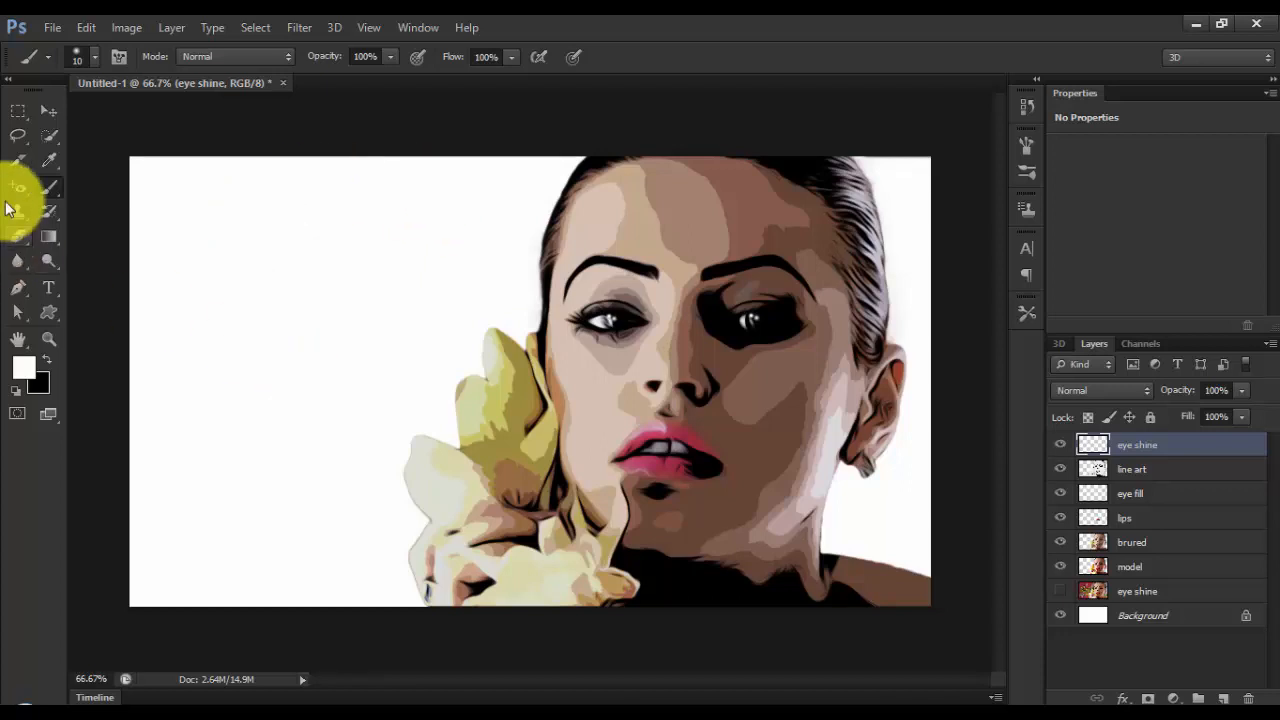
left_click(49, 110)
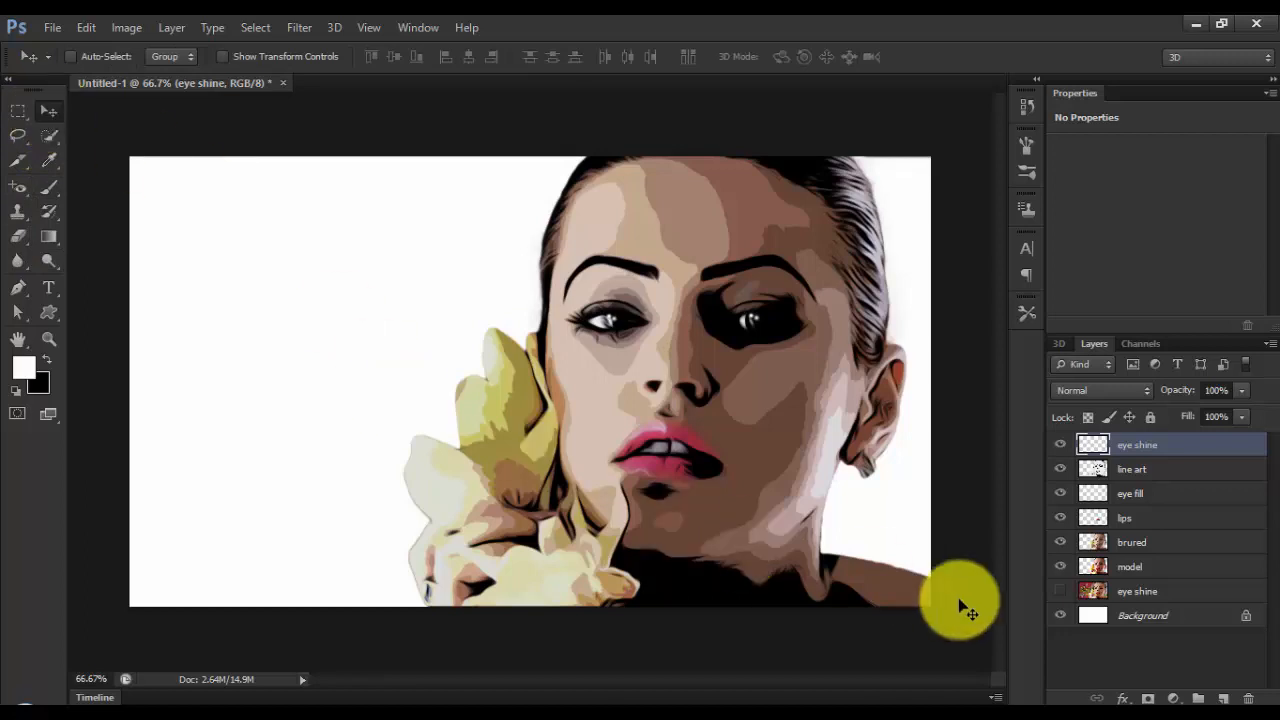
left_click(1135, 567)
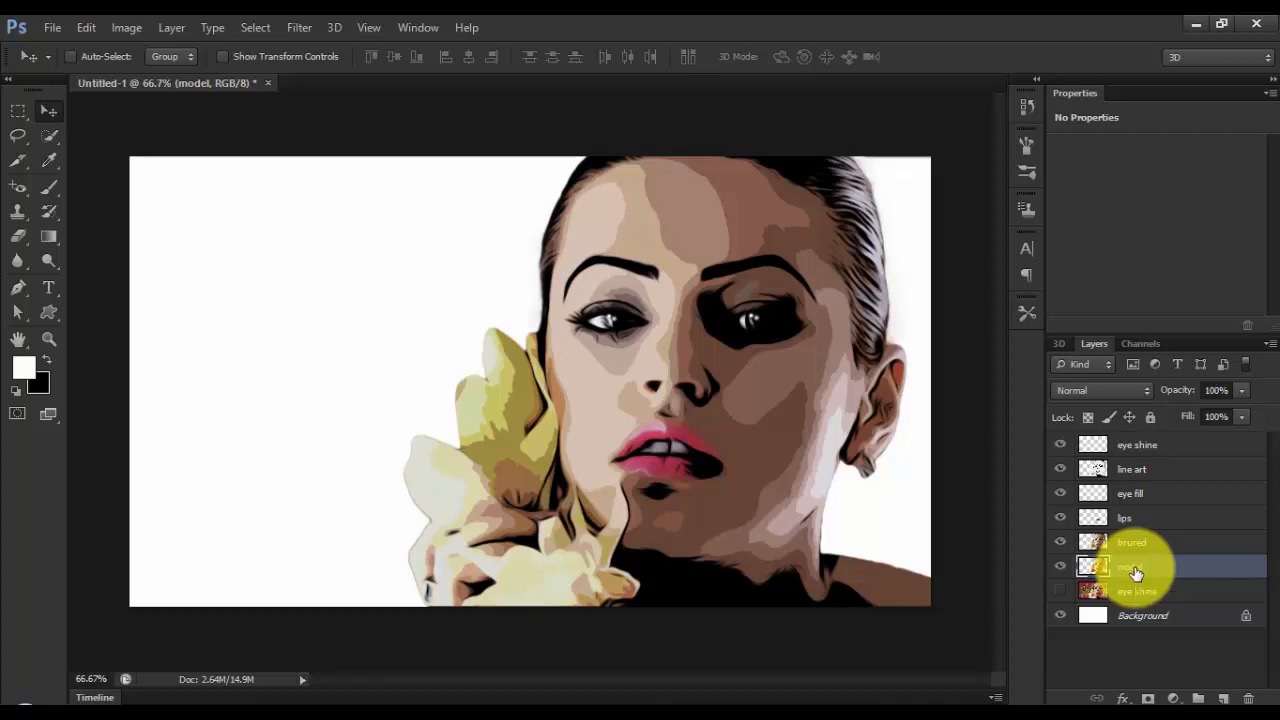
key("ctrl+shift+n")
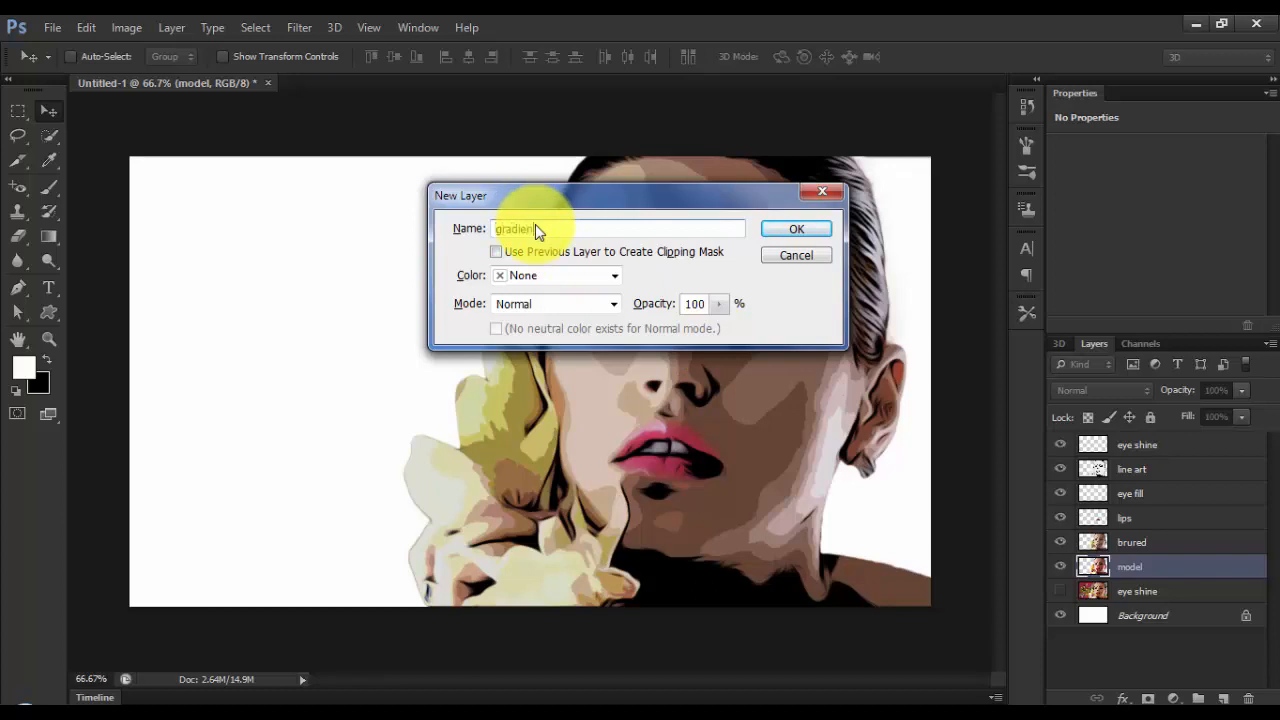
type("gradient")
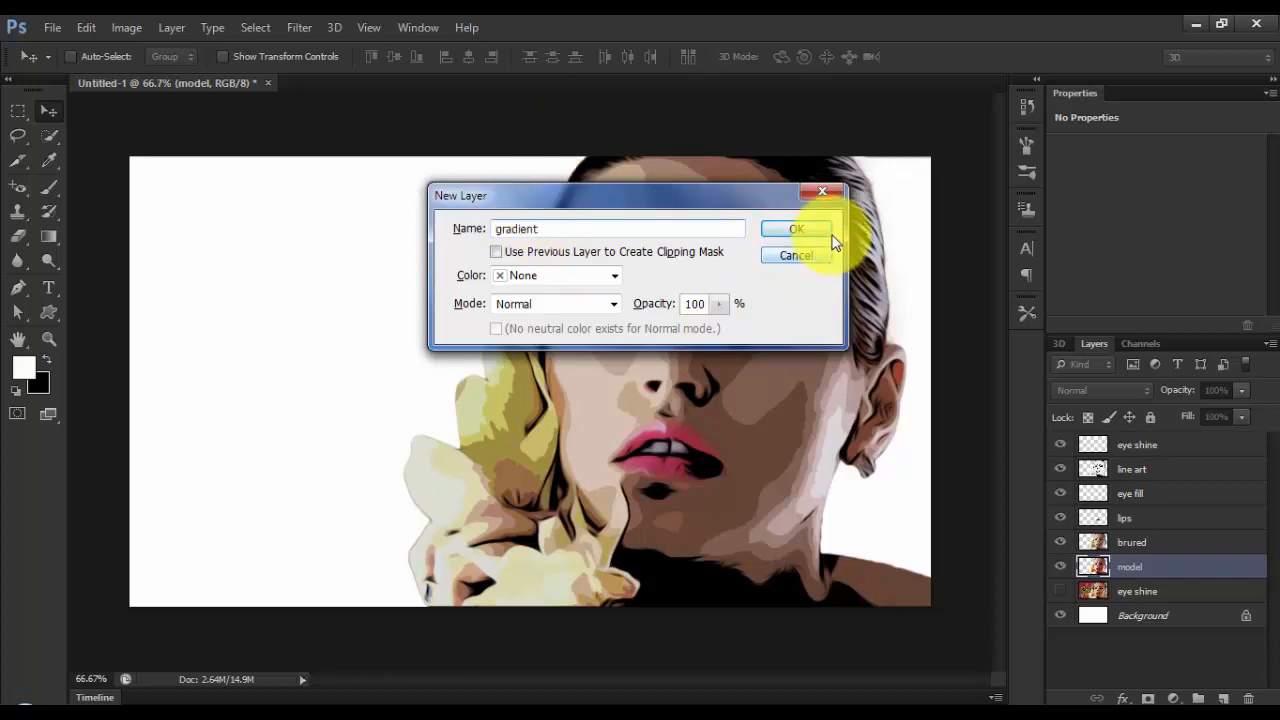
left_click(811, 228)
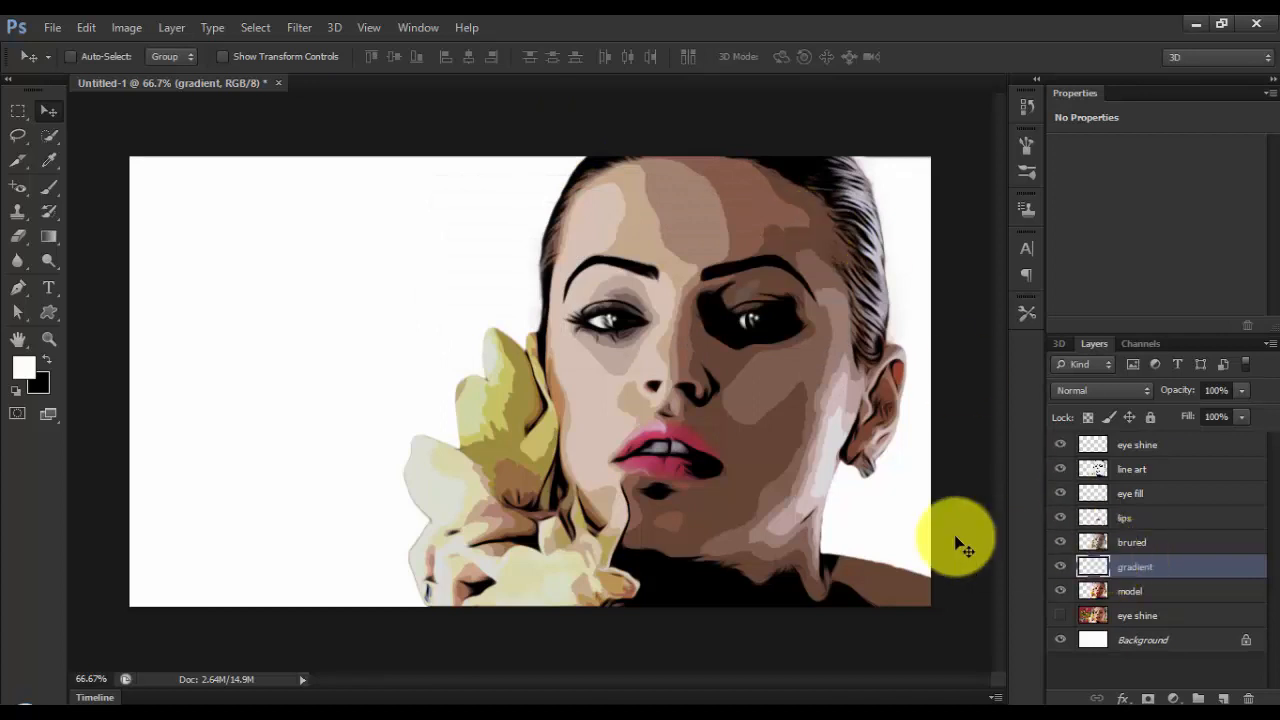
- Set the start colour of the custom gradient to a pink sampled from the model's upper lip
left_click(46, 236)
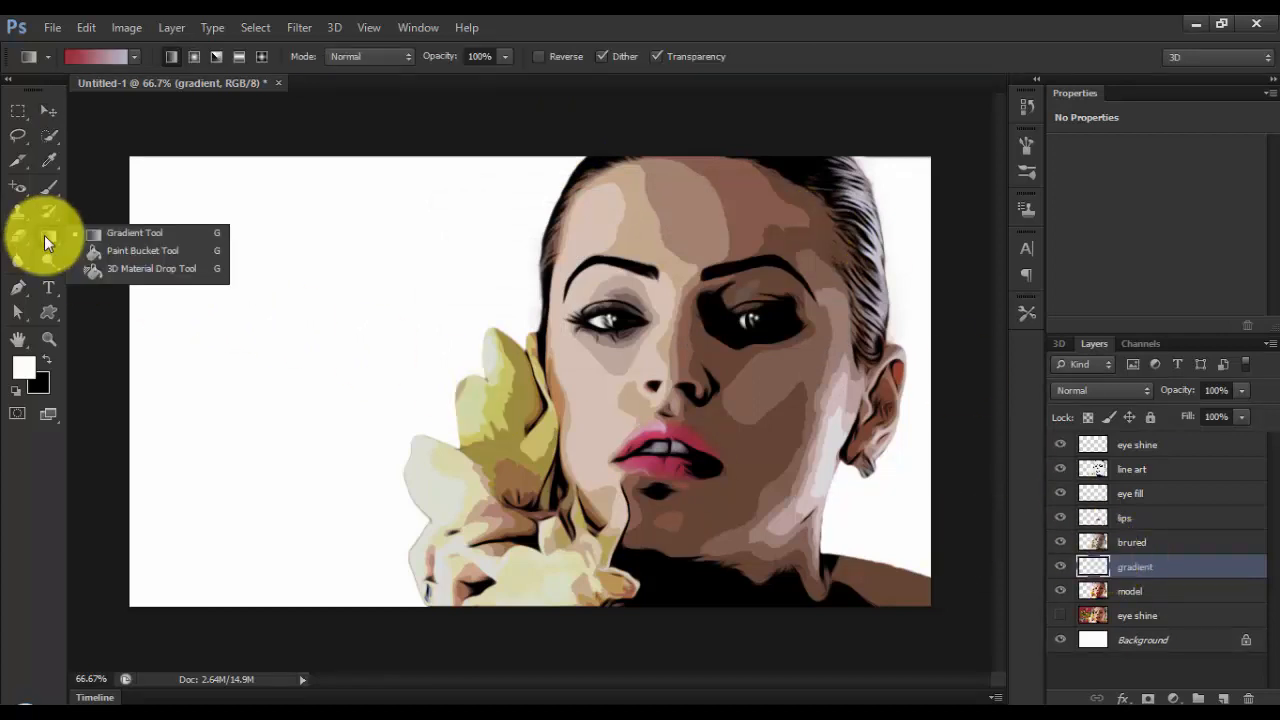
left_click(126, 232)
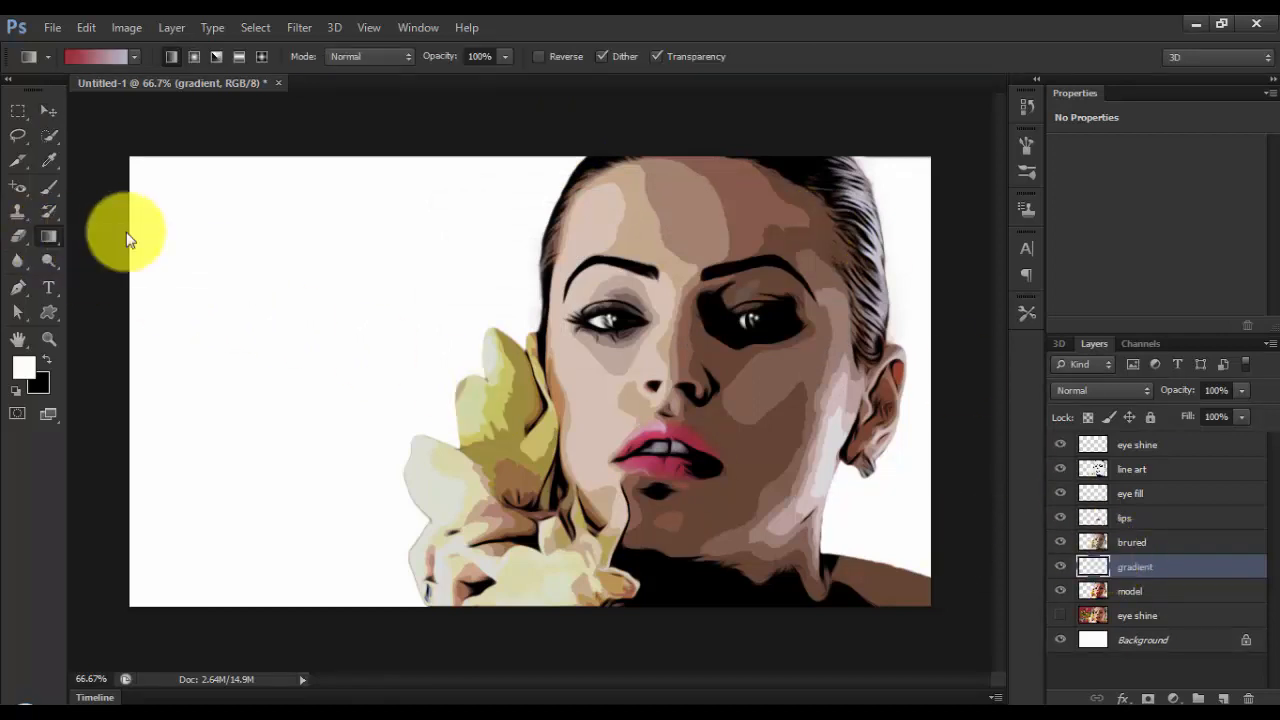
left_click(88, 60)
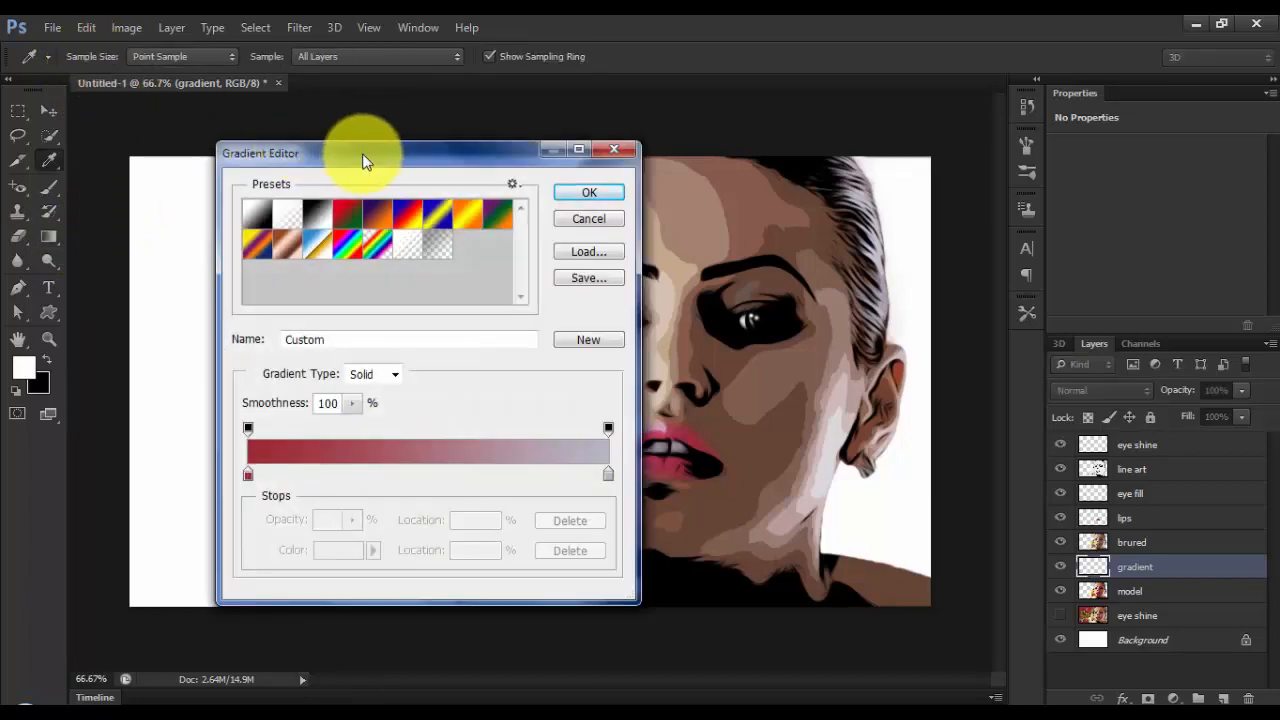
left_click_drag(364, 160, 988, 92)
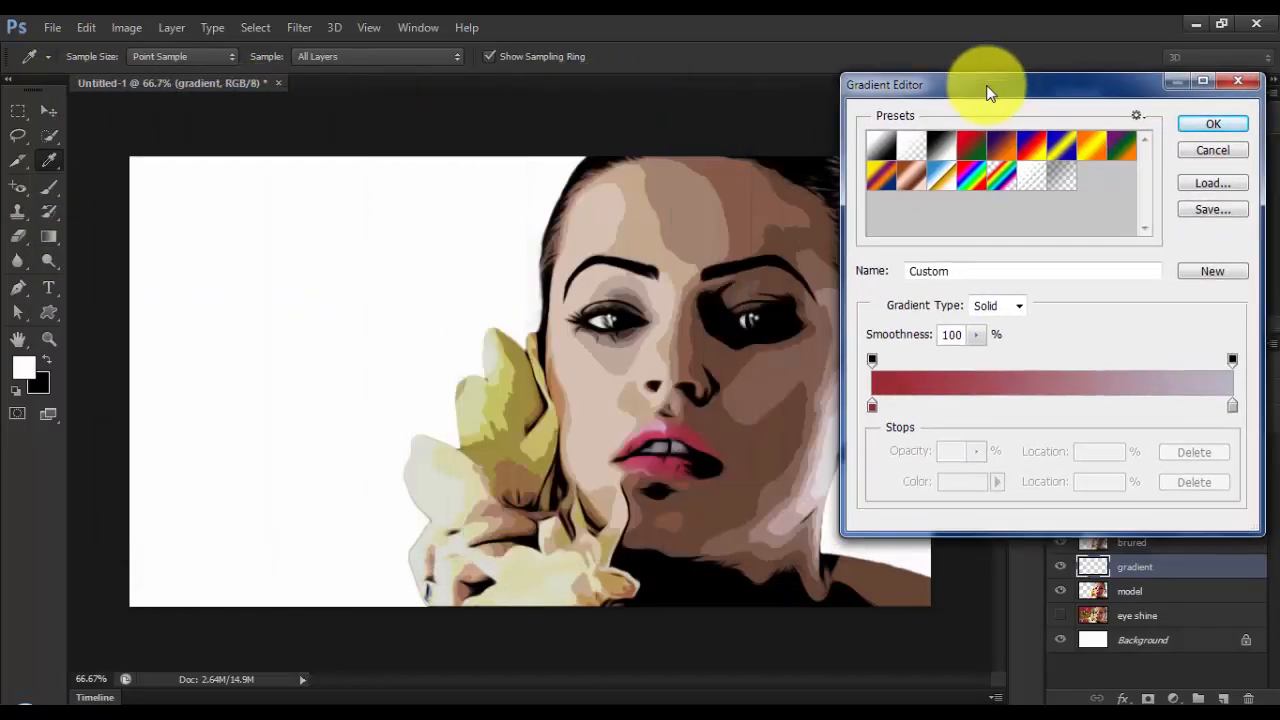
left_click(872, 407)
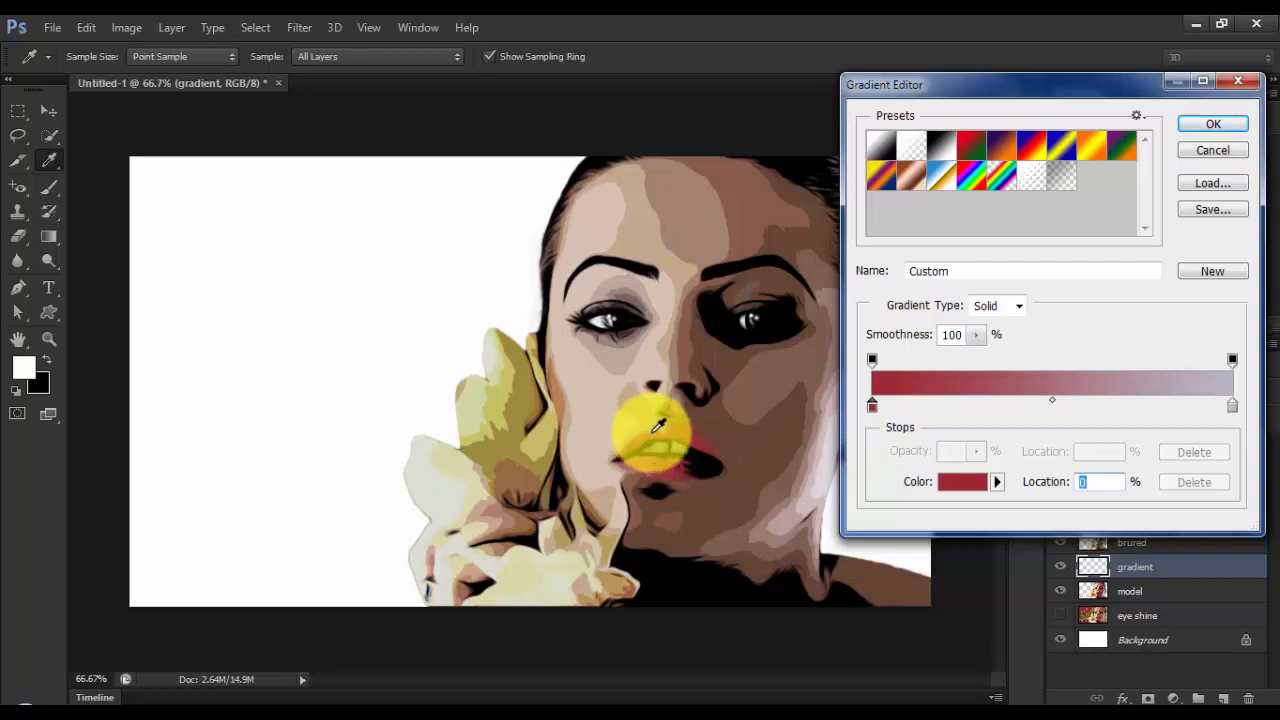
left_click_drag(658, 426, 646, 430)
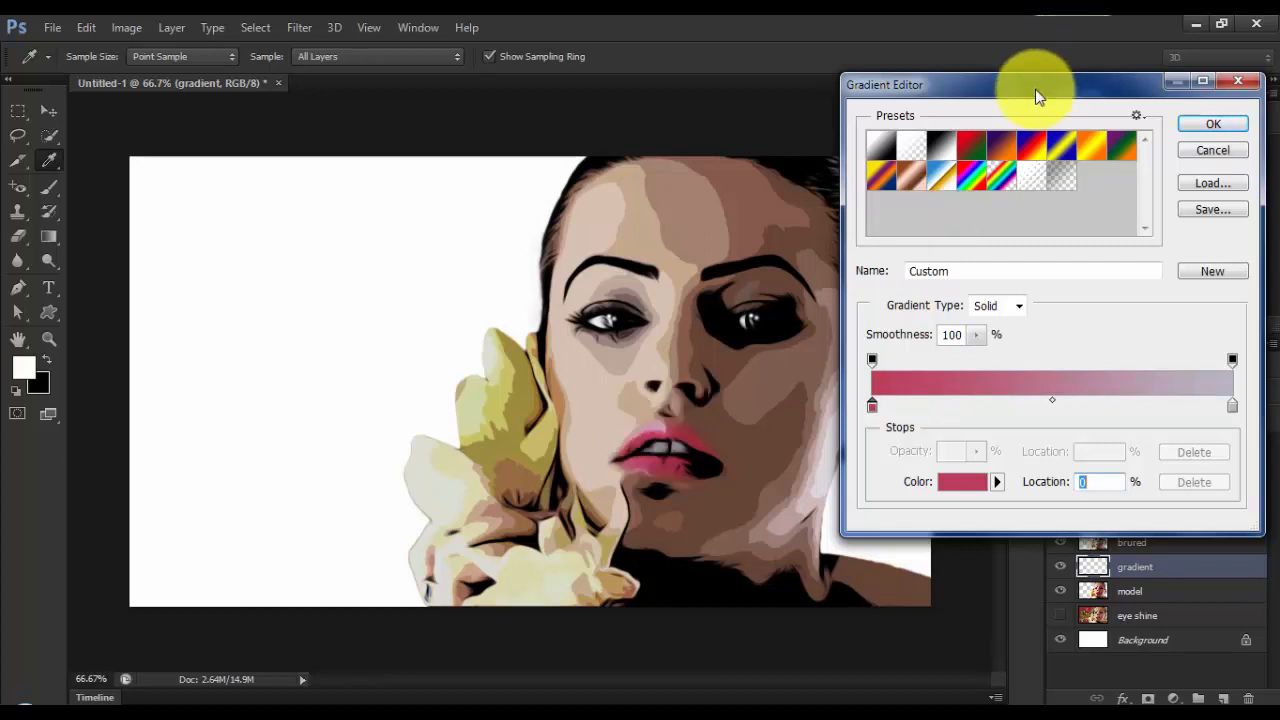
- Set the gradient's end colour to a pale lilac grey and draw it horizontally from the empty background to the canvas's right edge
left_click_drag(1036, 89, 330, 150)
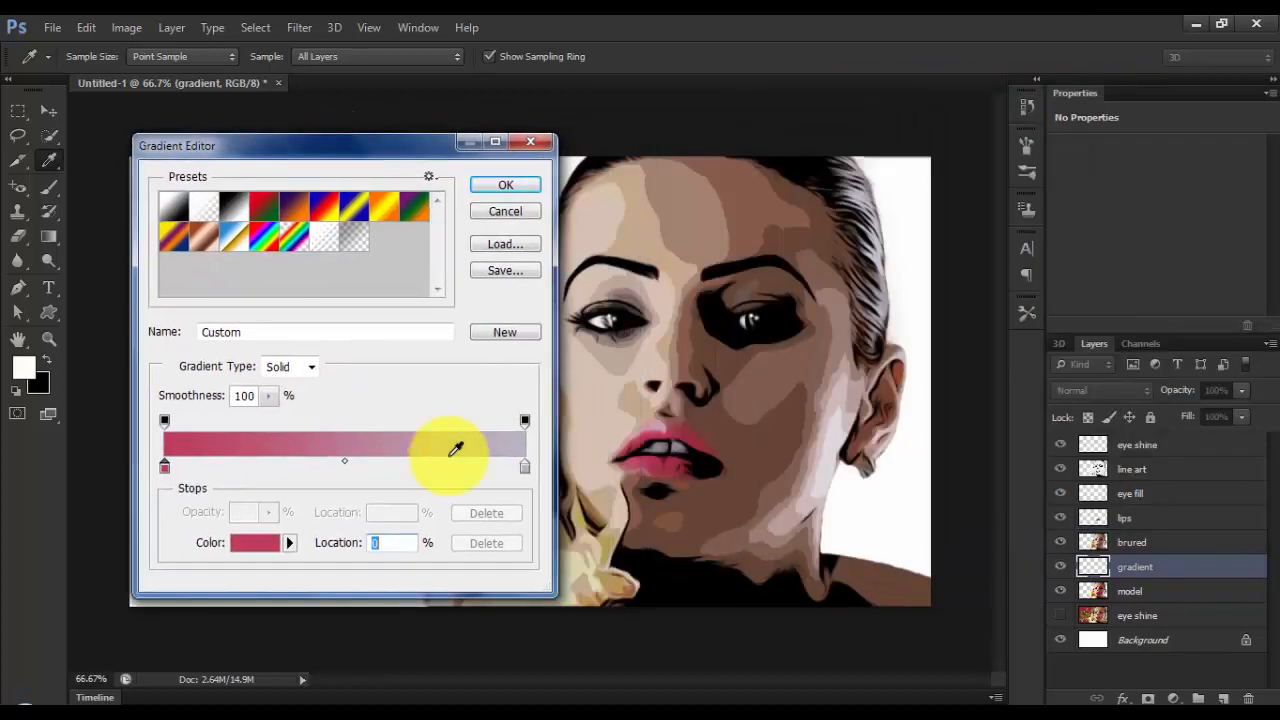
left_click(526, 470)
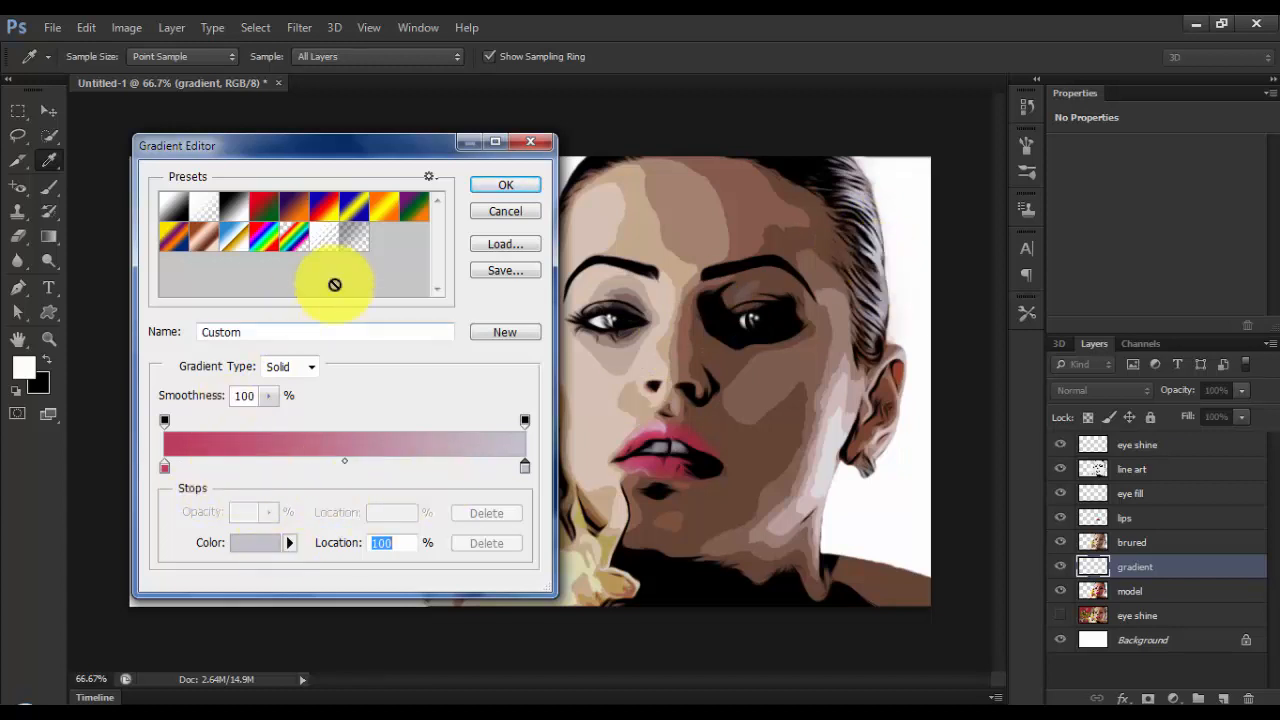
left_click(508, 186)
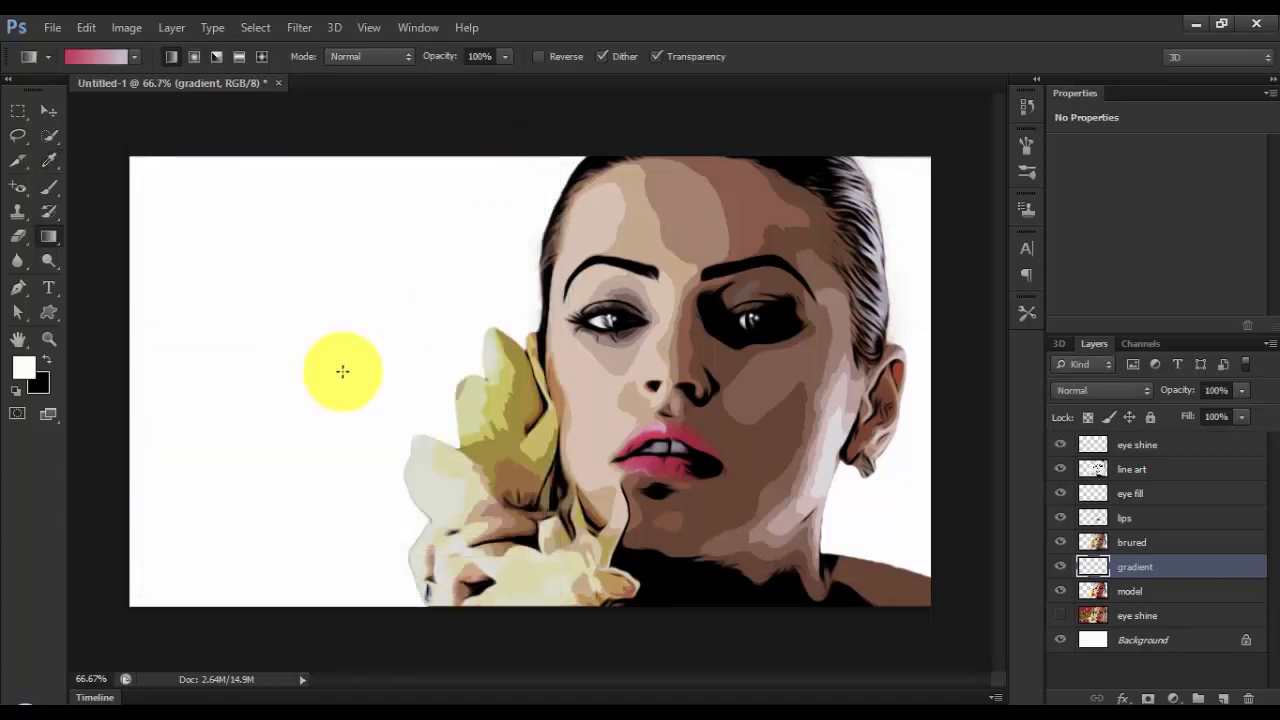
left_click_drag(342, 371, 934, 367)
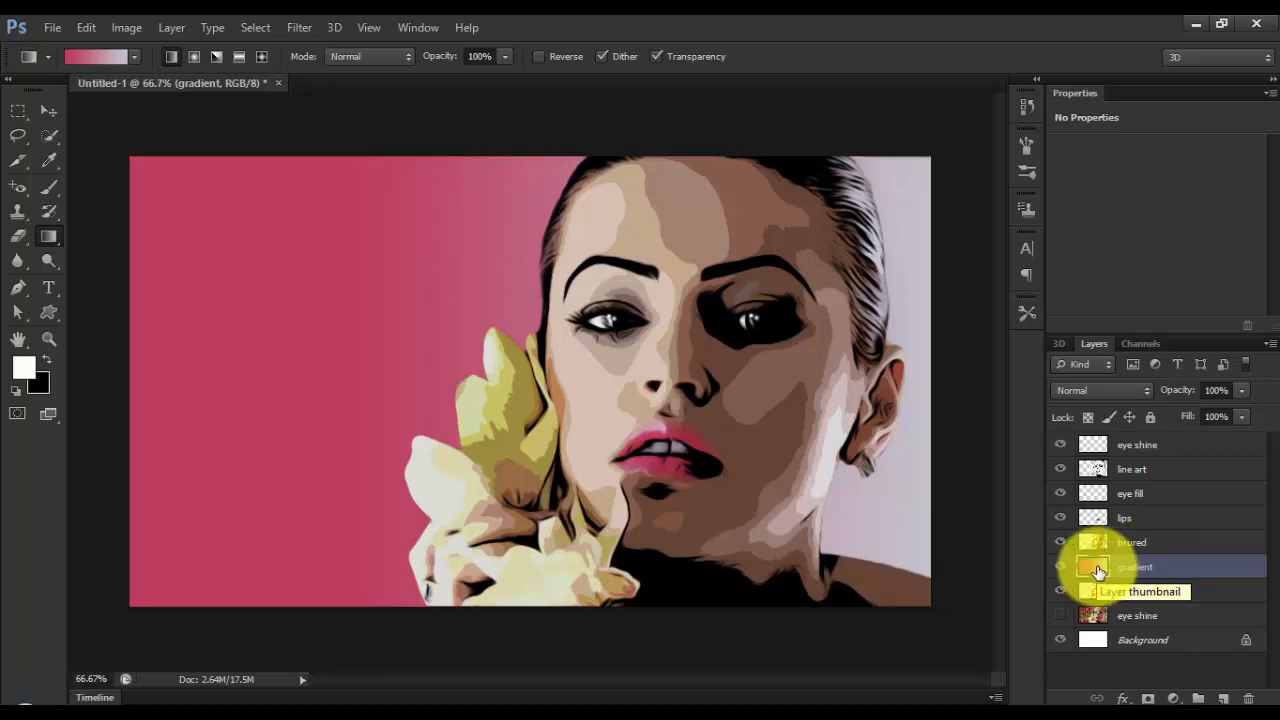
- Create a new layer named ornamen directly above the gradient layer
key("ctrl+shift+n")
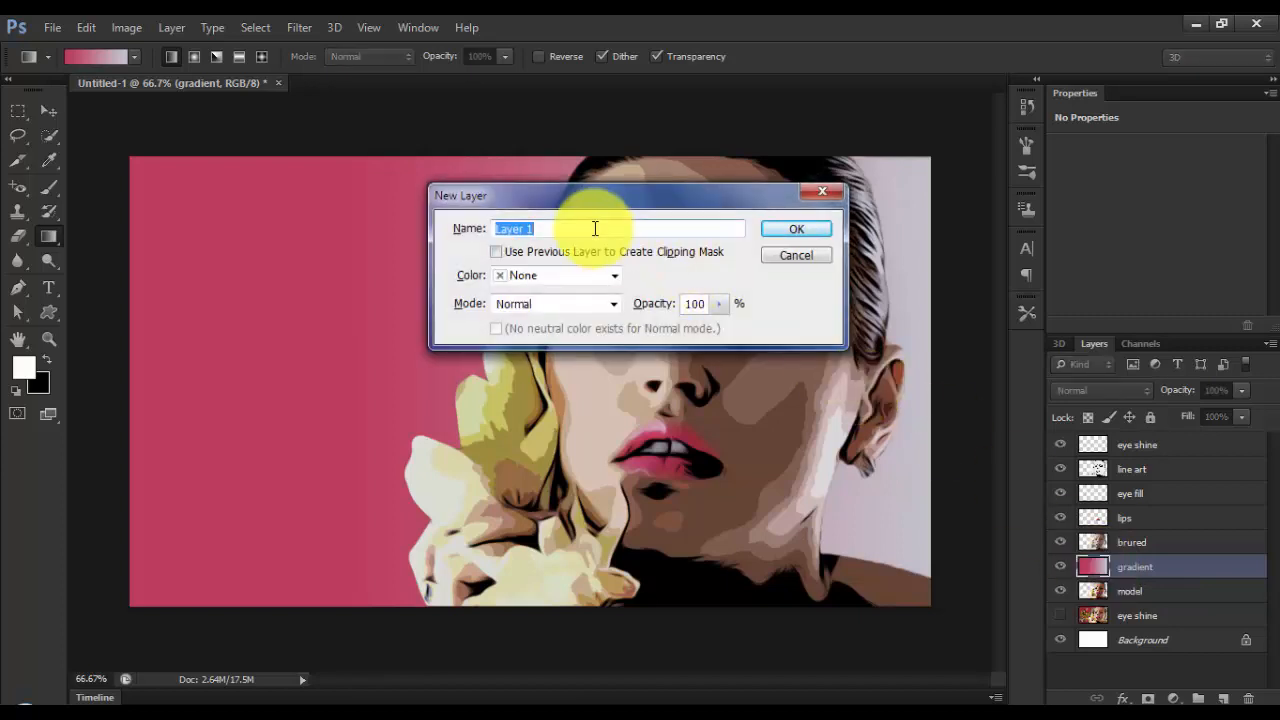
type("ornamen")
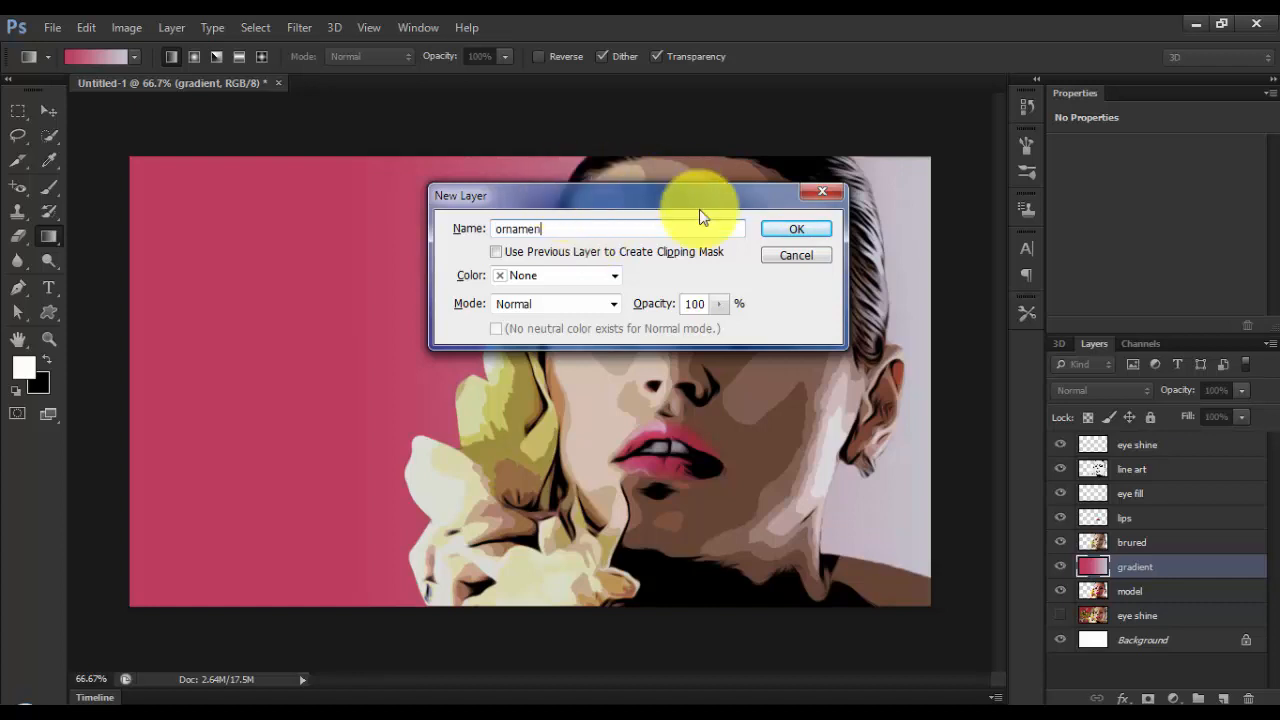
left_click(796, 230)
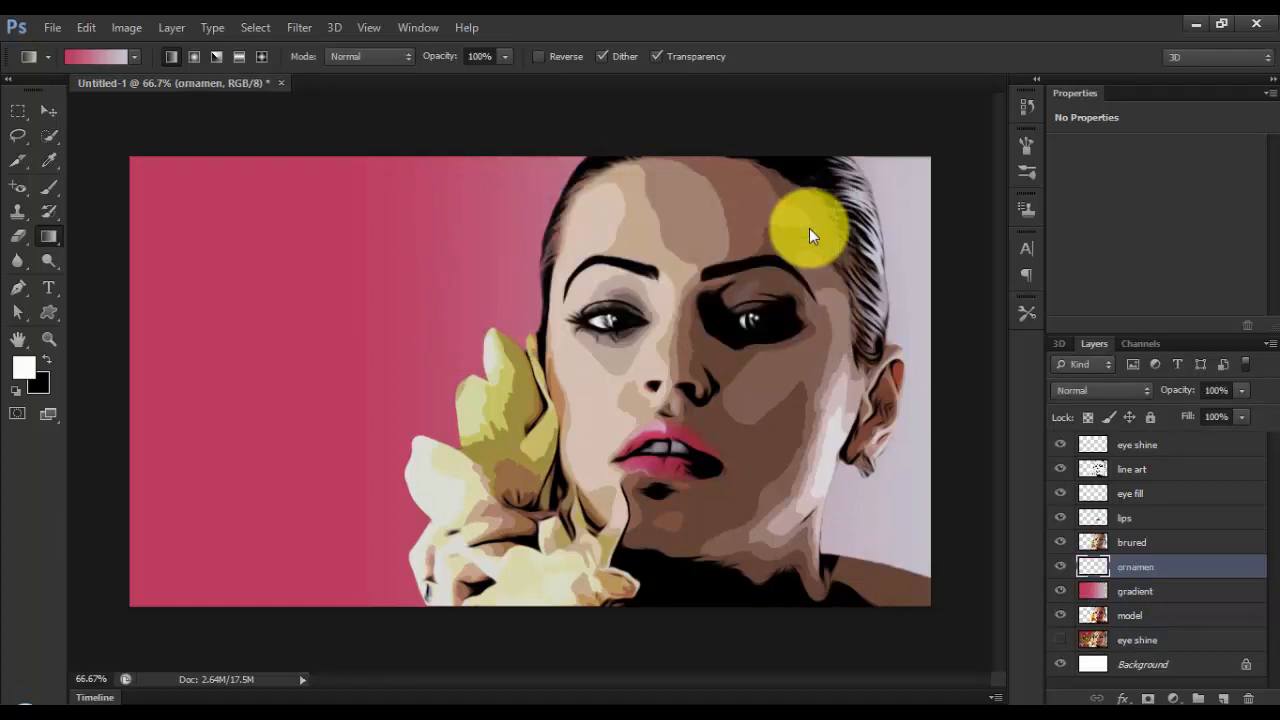
- Choose the 69 px Azalea flower preset for the Brush tool
left_click(54, 188)
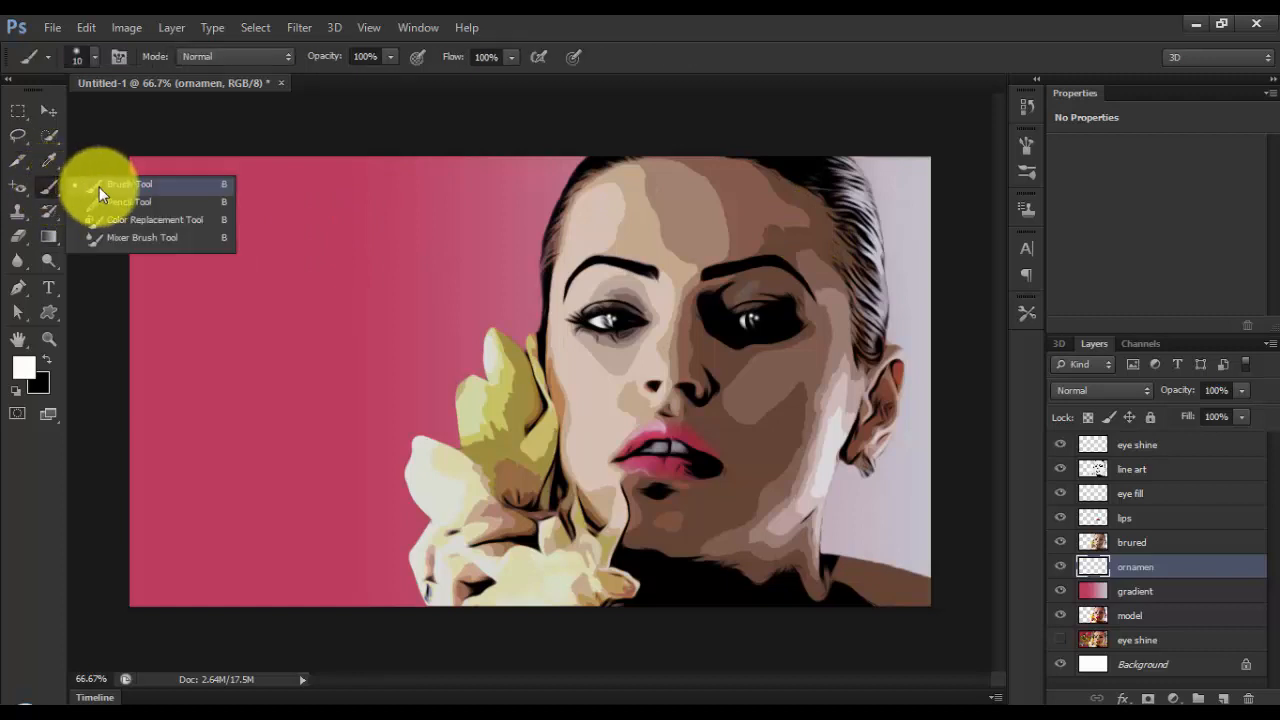
left_click(99, 187)
left_click(93, 55)
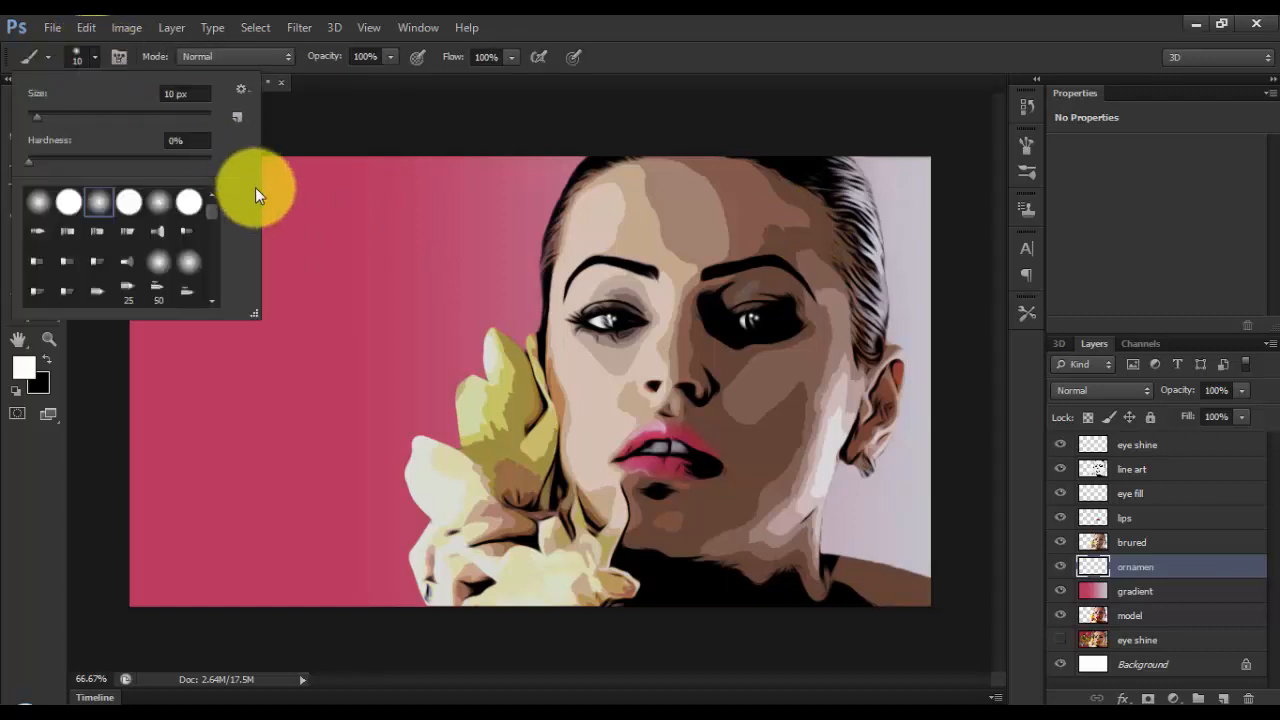
mouse_move(212, 207)
left_mouse_down()
mouse_move(221, 297)
mouse_move(209, 289)
left_mouse_up()
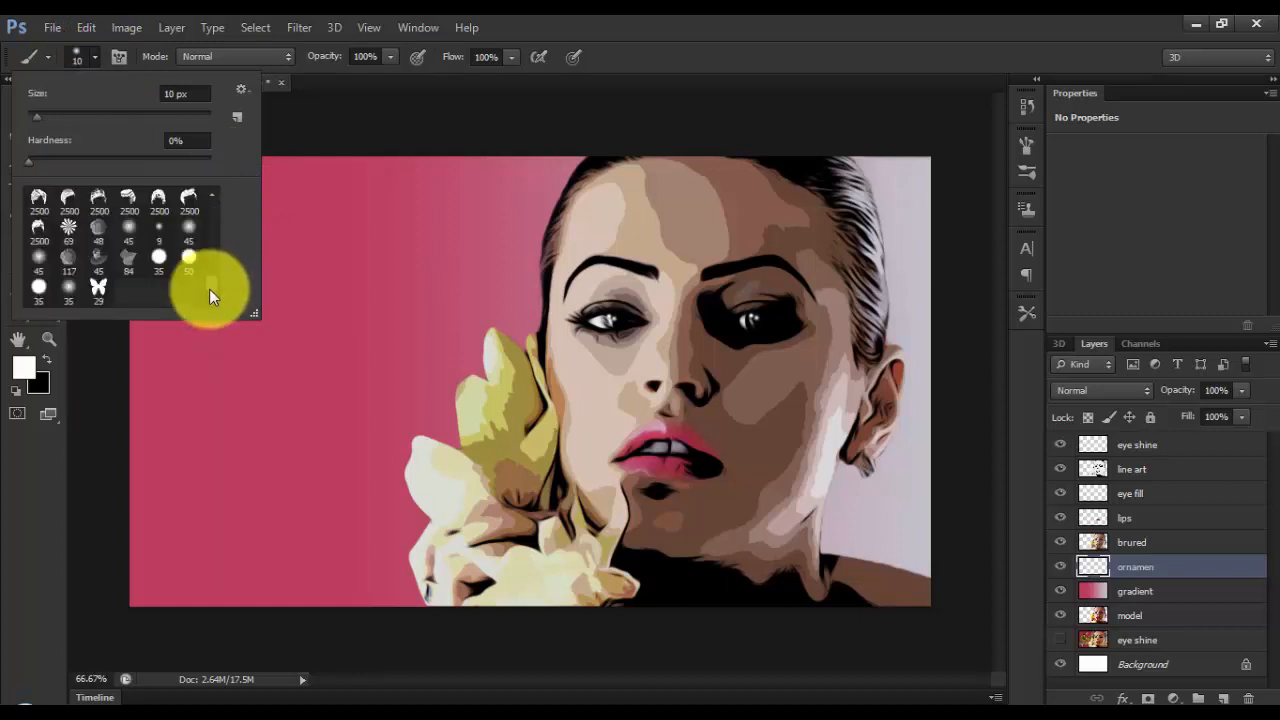
left_click(67, 232)
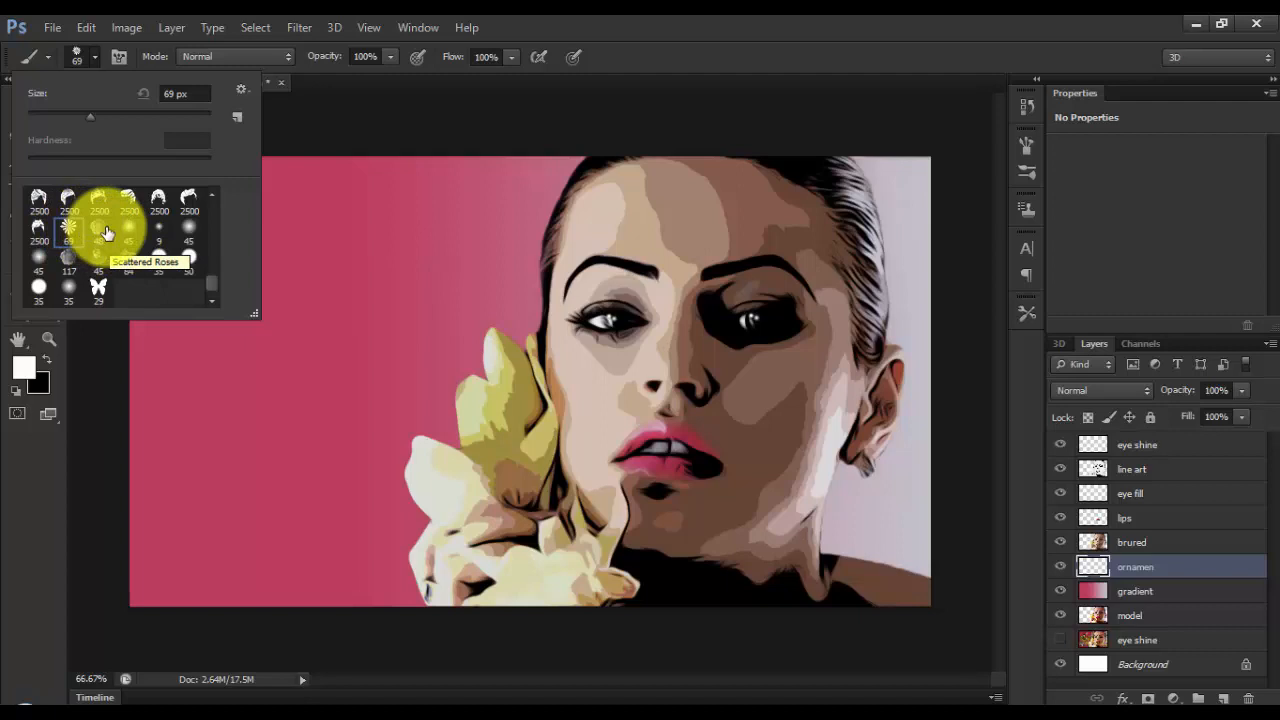
left_click(241, 89)
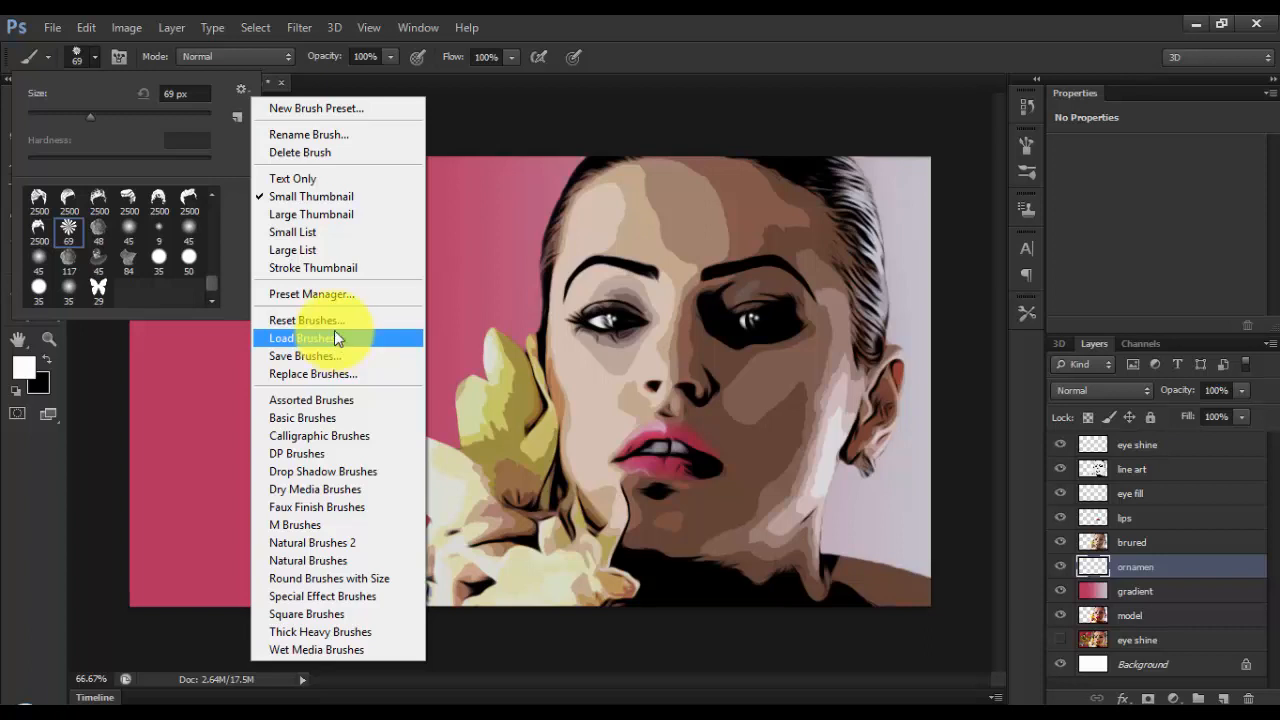
left_click(71, 230)
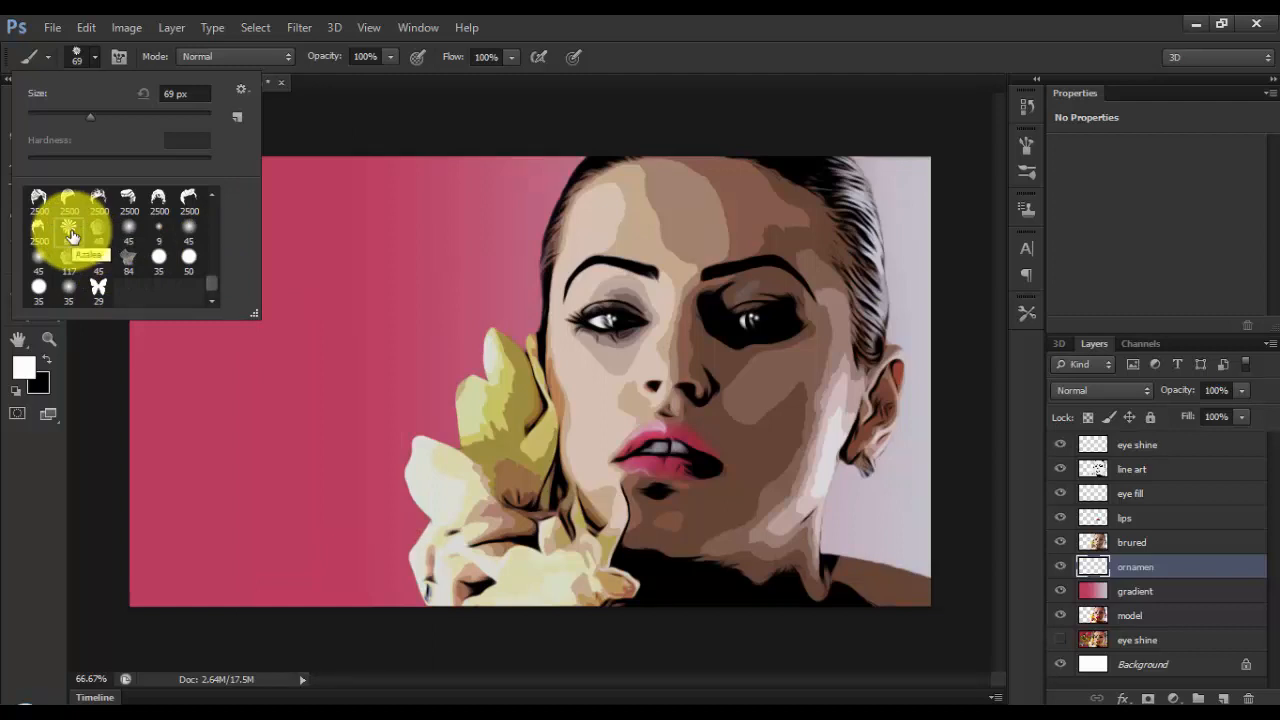
left_click(37, 471)
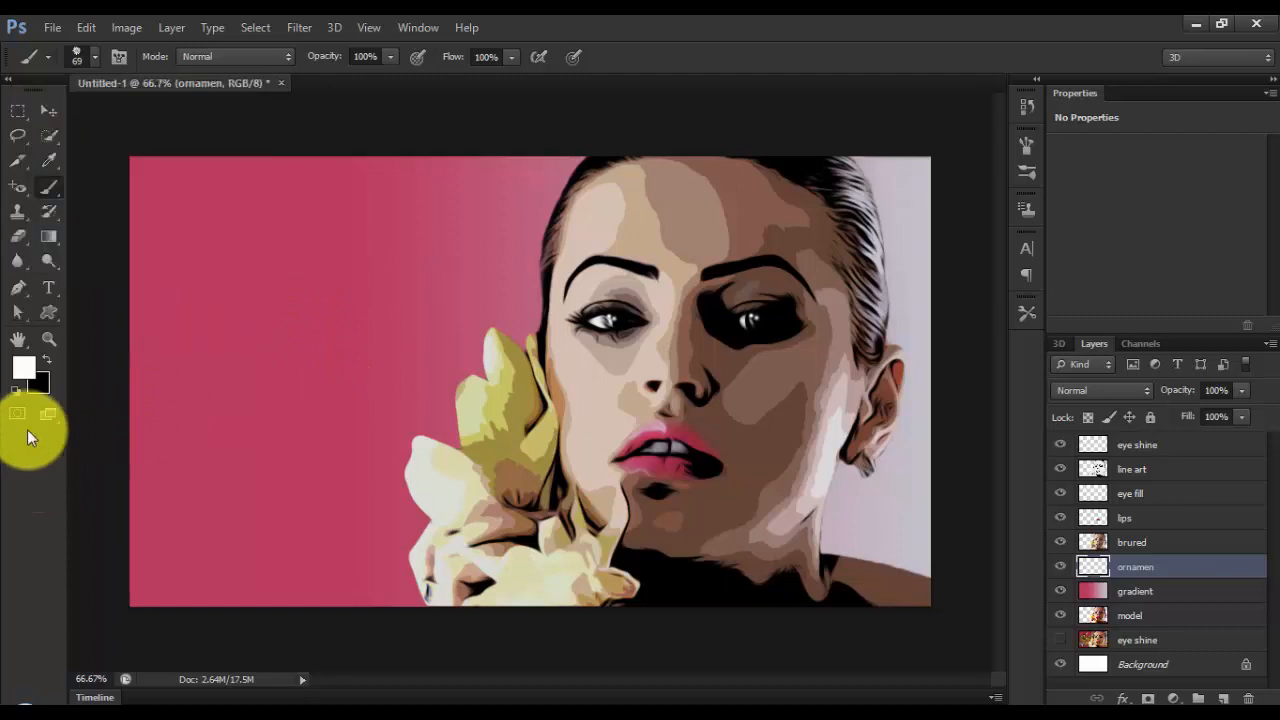
- Set the foreground colour to the yellow-green c5c264 sampled from the flower petal beside the face
left_click(26, 376)
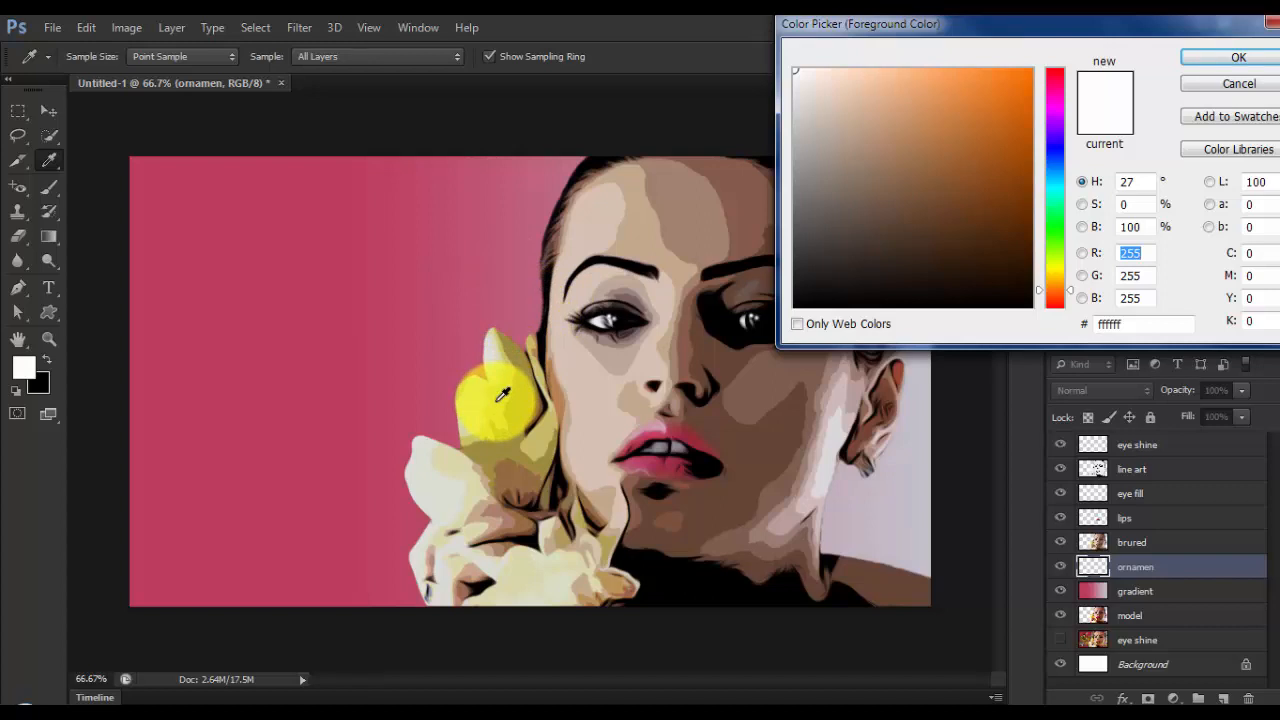
left_click(498, 400)
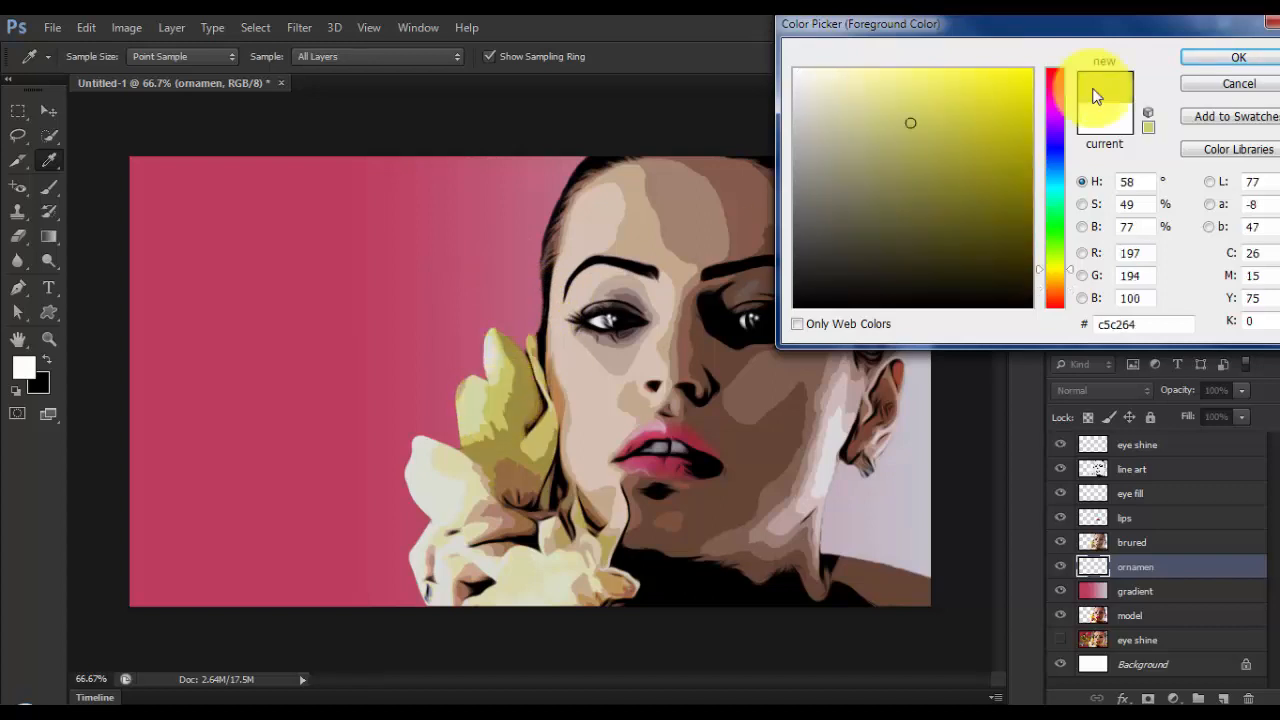
left_click(1232, 59)
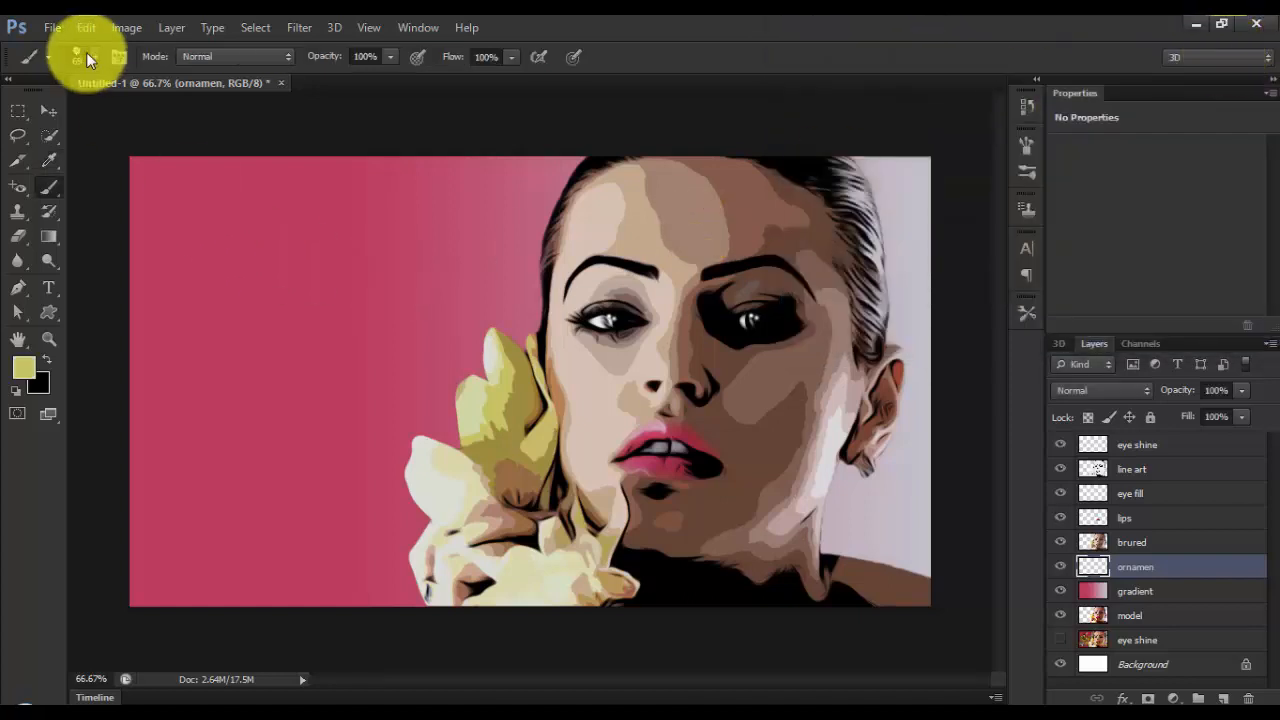
- Paint azalea flowers at 72 px on the ornamen layer from the hairline down along the outer edge of the bouquet
left_click(96, 58)
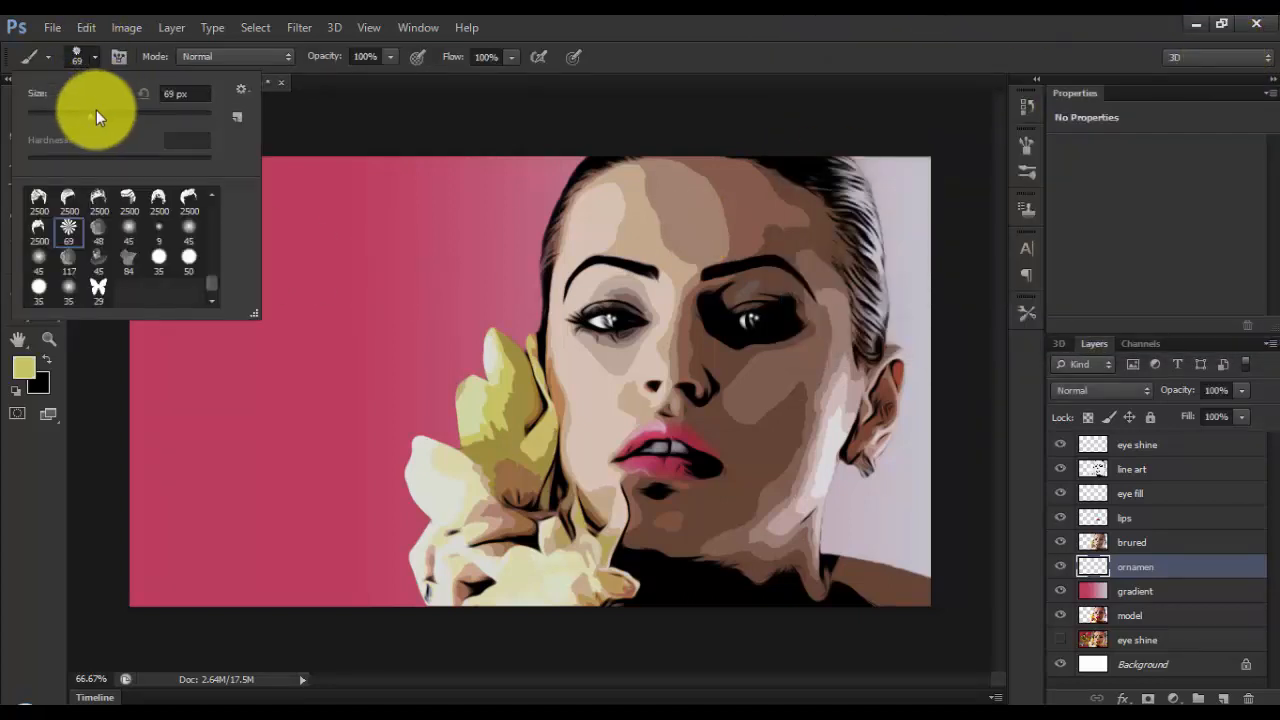
left_click(93, 116)
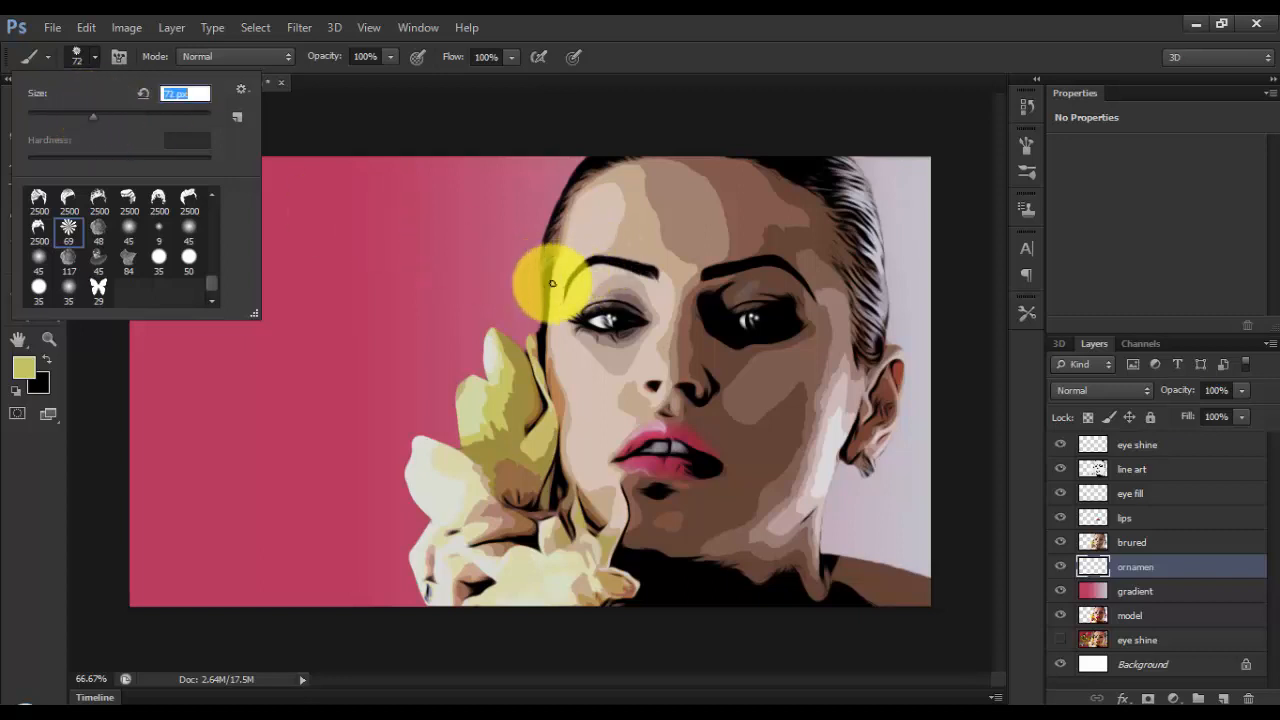
mouse_move(542, 289)
left_mouse_down()
mouse_move(535, 320)
mouse_move(471, 360)
mouse_move(425, 474)
mouse_move(414, 586)
left_mouse_up()
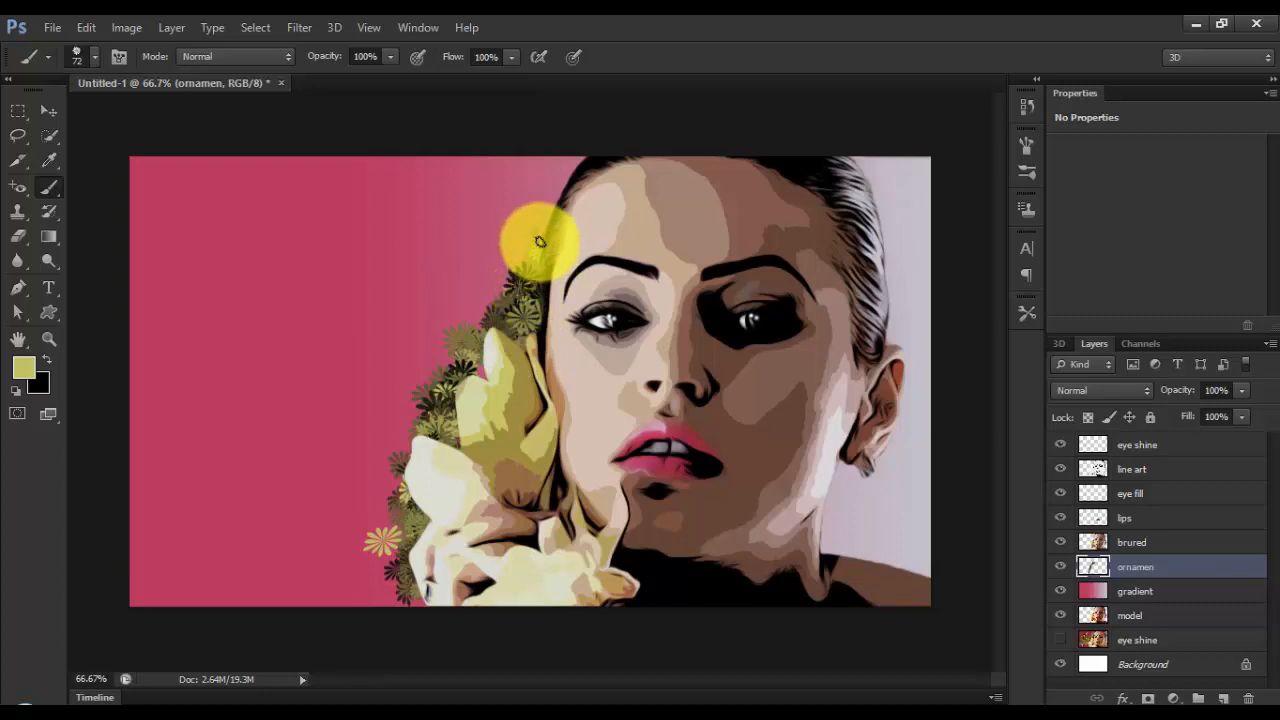
- Extend the 72 px azalea trail up the hairline to its top, and add large 250 px azaleas beside the bouquet's upper petals
left_click_drag(540, 242, 571, 166)
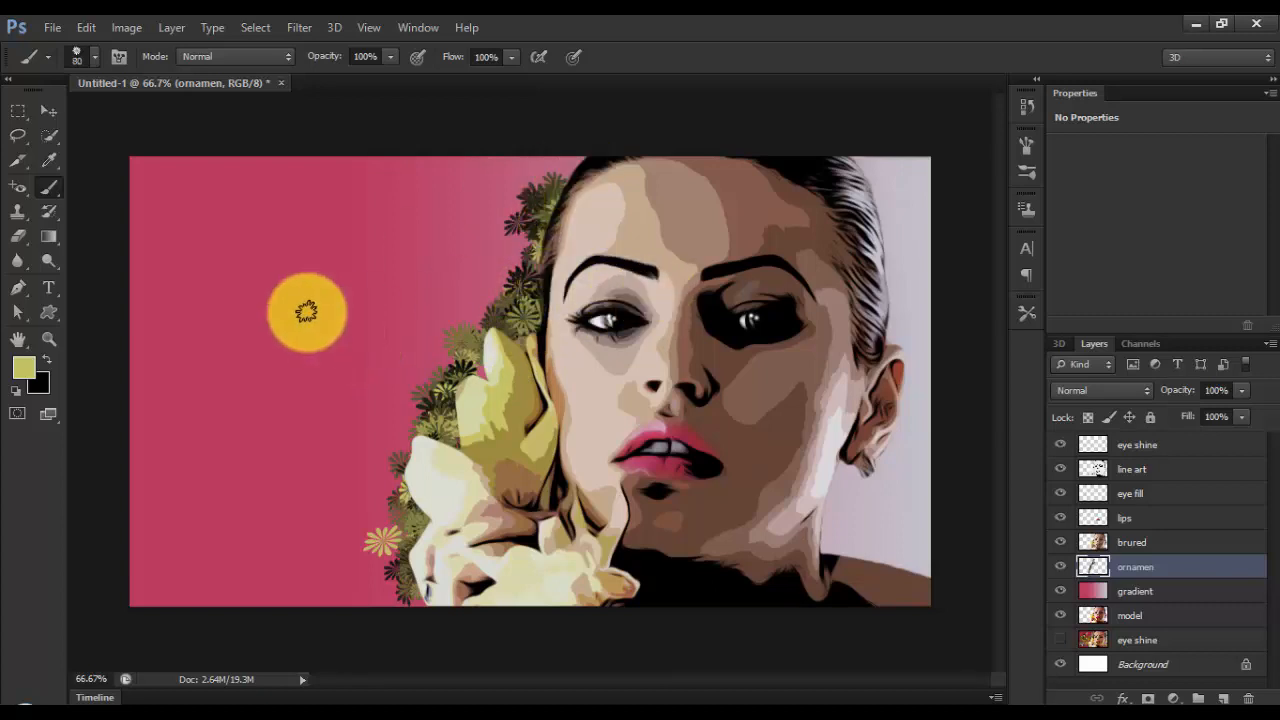
key("bracketright")
key("bracketright")
key("bracketright")
key("bracketright")
key("bracketright")
key("bracketright")
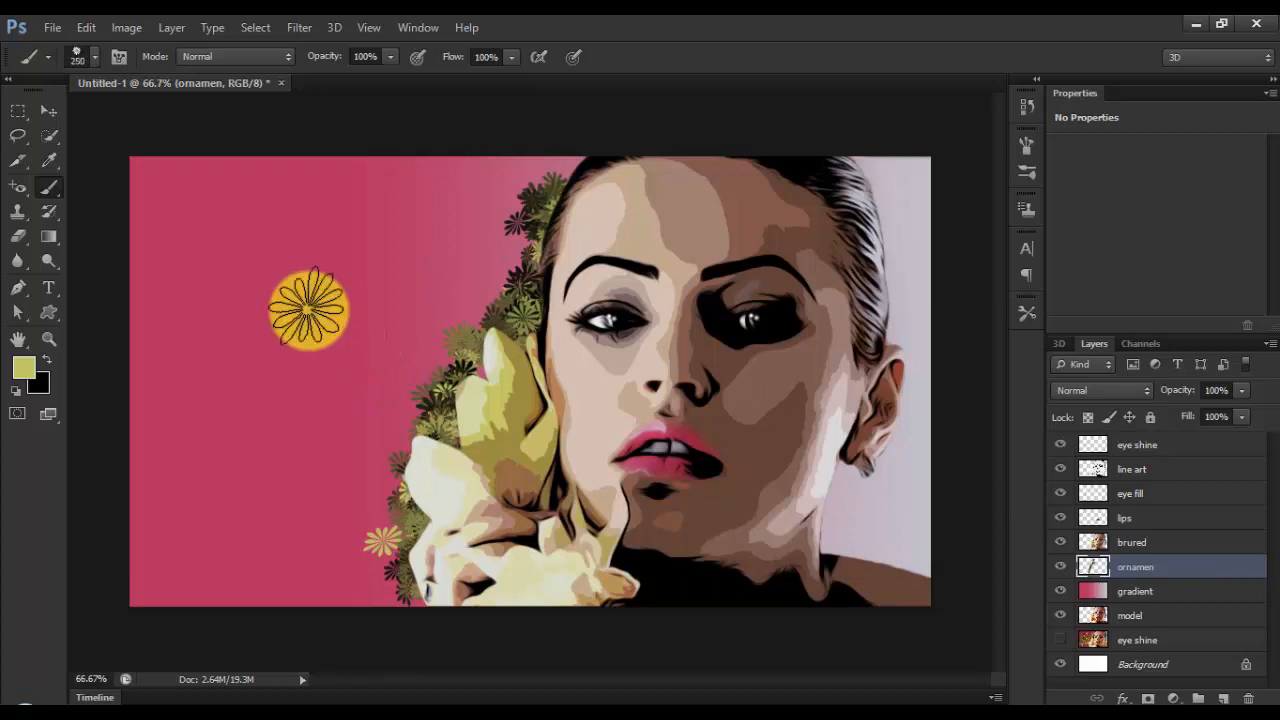
left_click(443, 357)
left_click(370, 363)
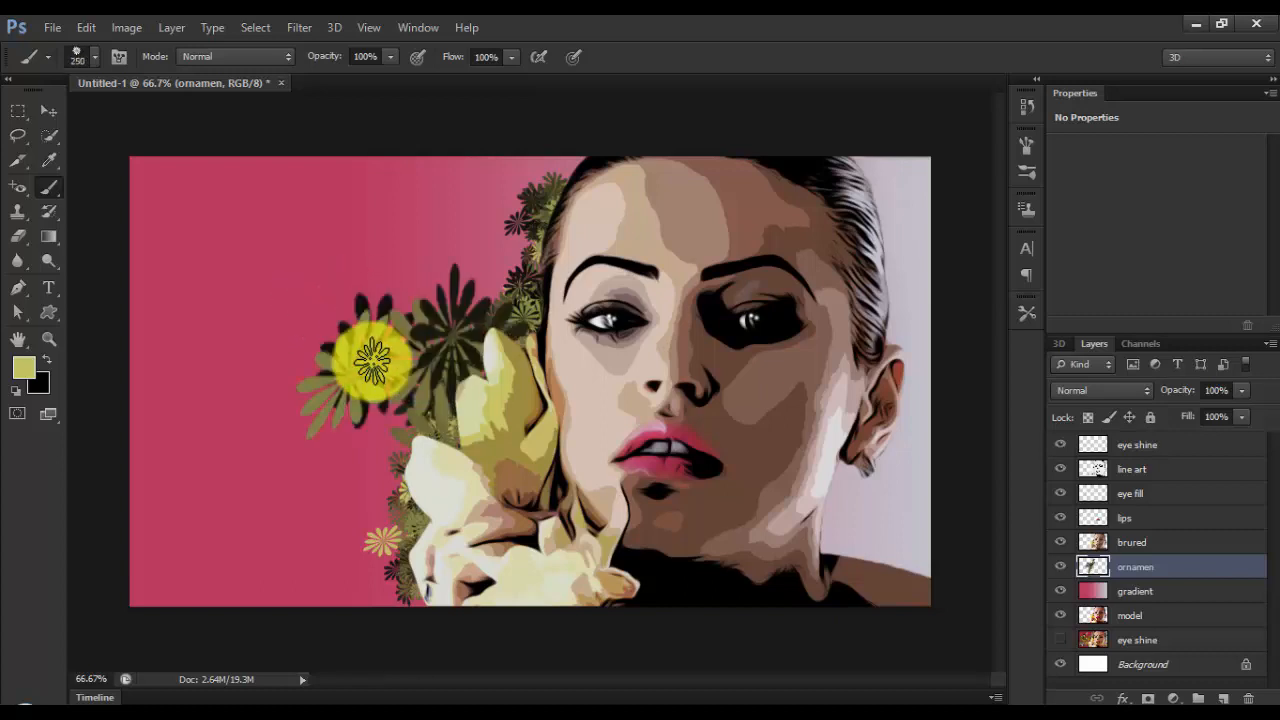
- Paint 250 px azaleas on the pale background behind the hair, below the ear and above the shoulder
left_click(866, 206)
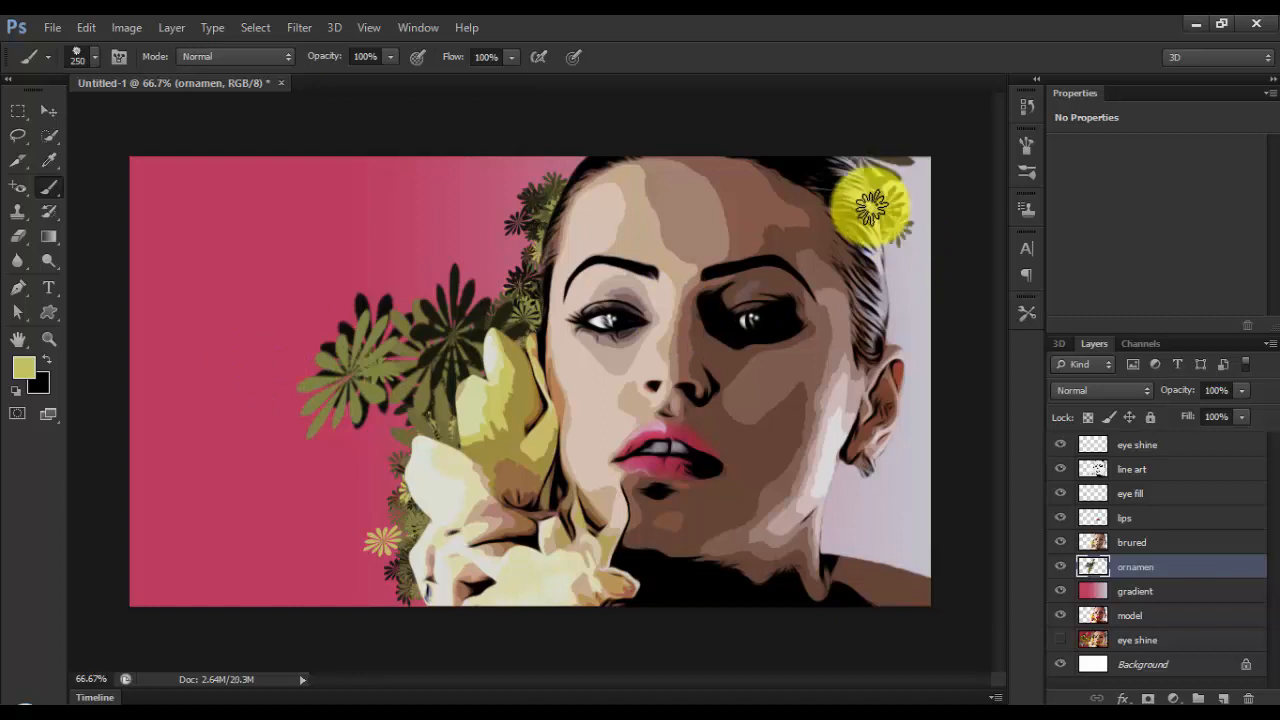
left_click(887, 427)
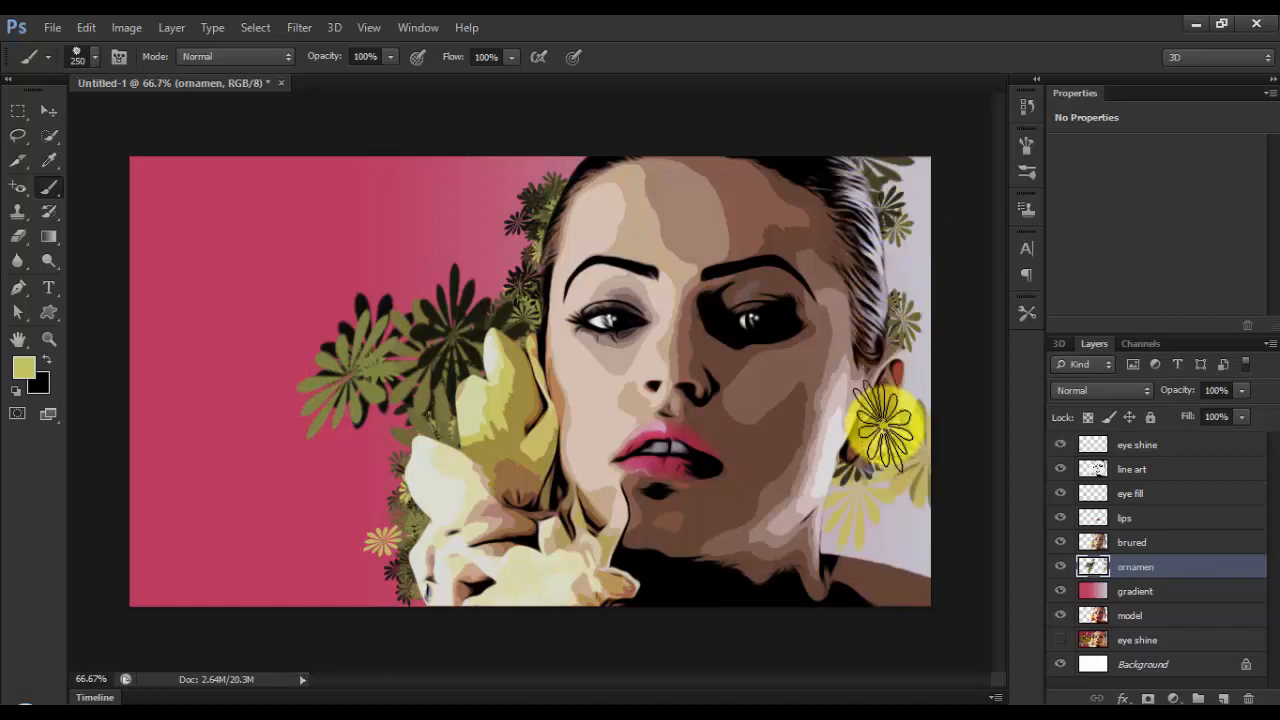
left_click(880, 545)
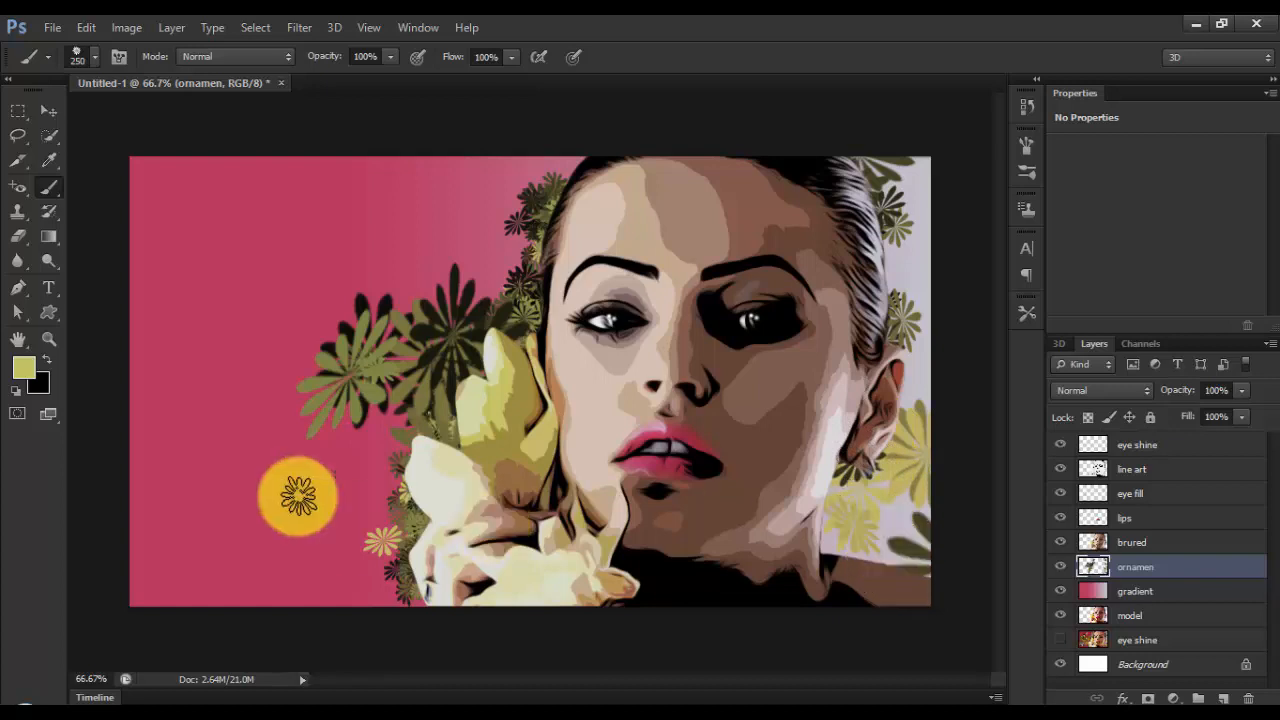
- Fill the canvas's upper-left corner with overlapping 250 px azaleas reaching down the left edge and toward the bouquet, and leave the Brush tool
left_click(128, 184)
left_click_drag(227, 247, 264, 285)
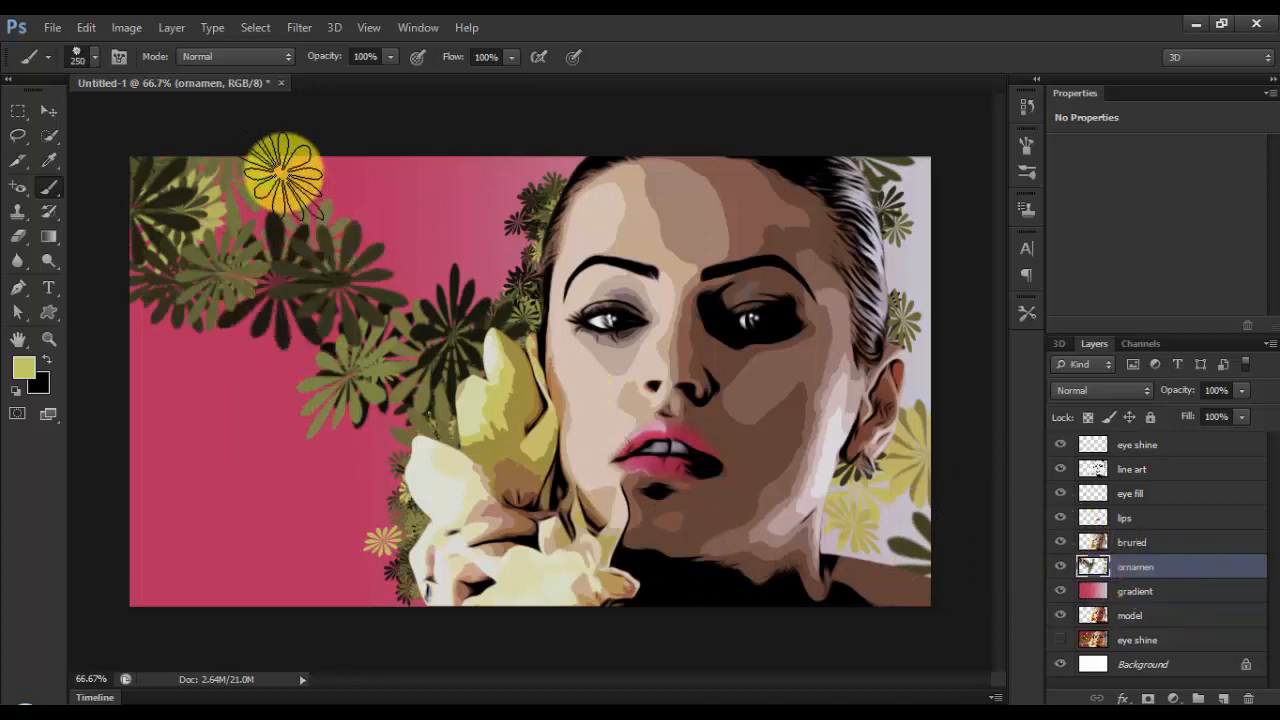
mouse_move(283, 172)
left_mouse_down()
mouse_move(332, 172)
mouse_move(237, 246)
mouse_move(134, 423)
left_mouse_up()
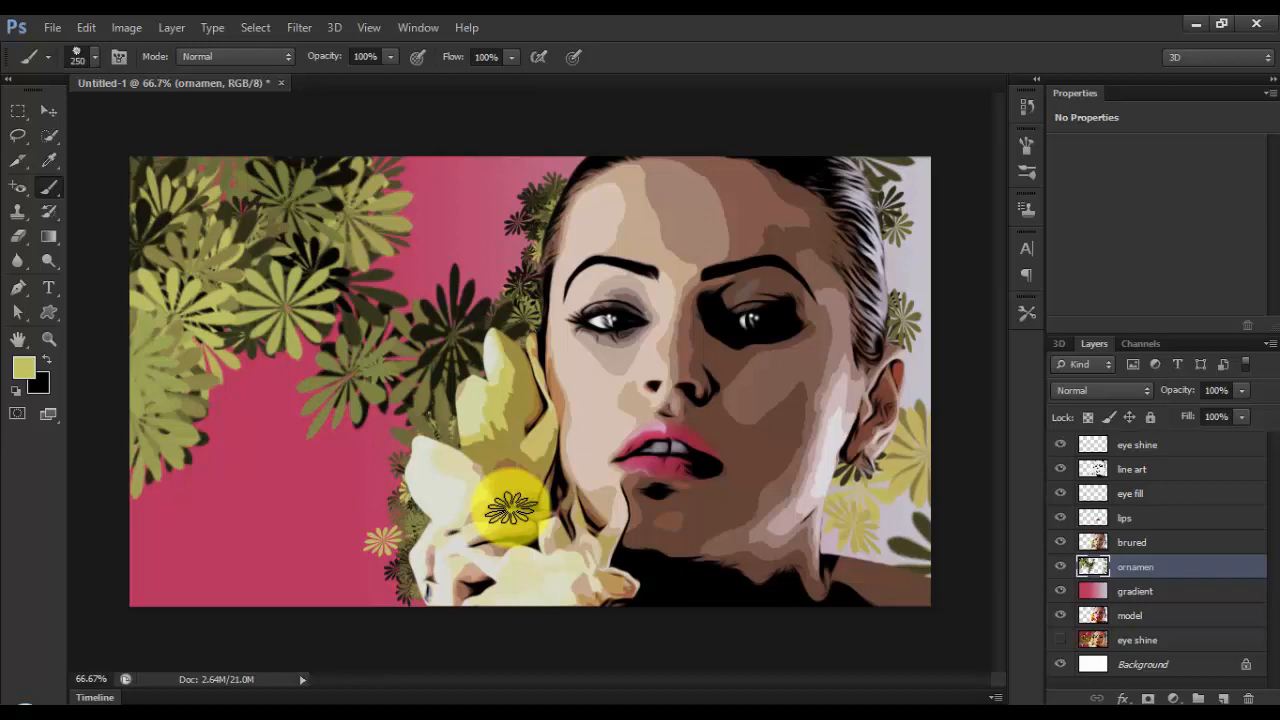
left_click(51, 108)
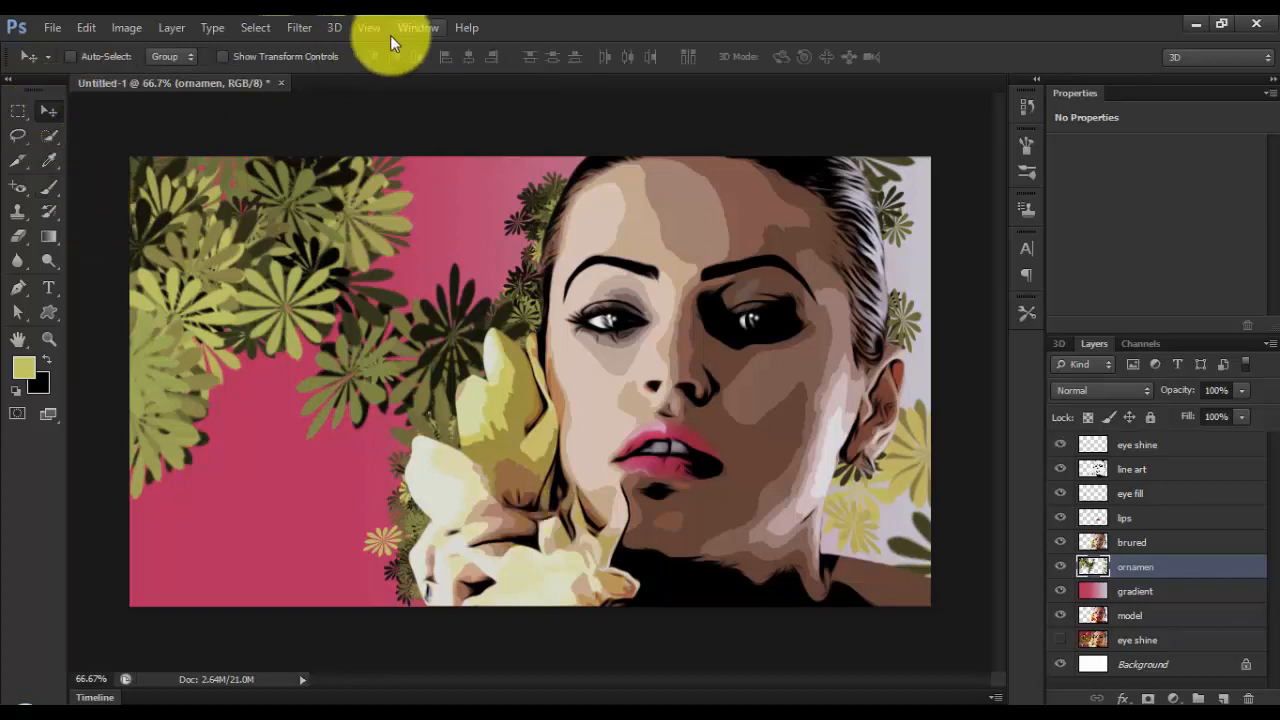